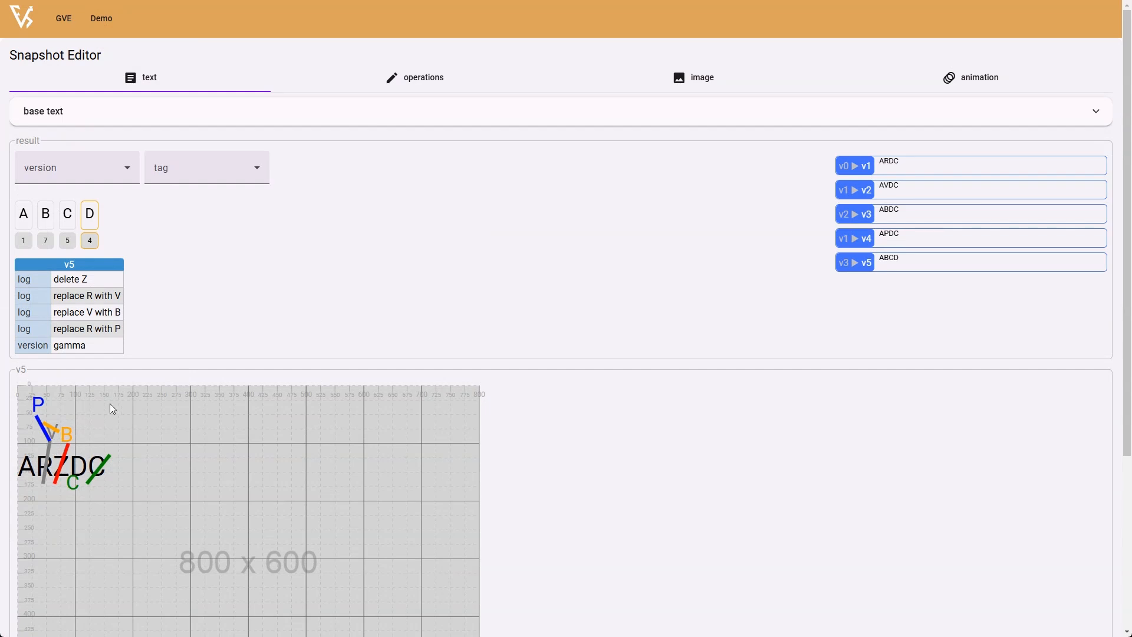
pyautogui.click(734, 86)
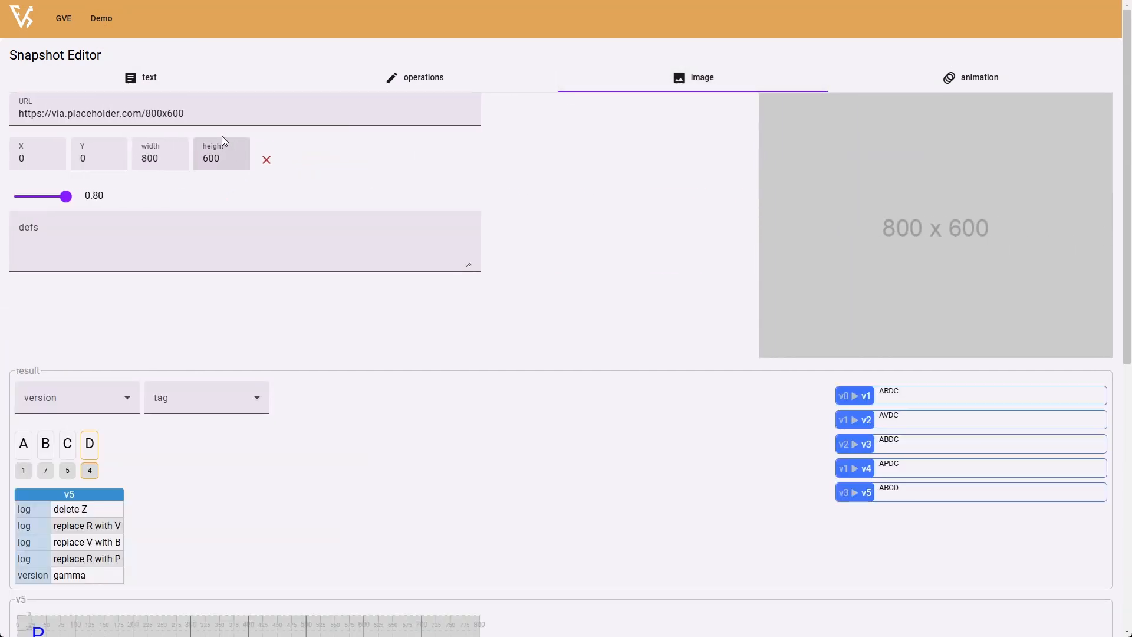
pyautogui.click(267, 159)
pyautogui.moveTo(202, 120); pyautogui.dragTo(17, 121)
pyautogui.write('http://www.fusisoft.it/xfer/limerick.png')
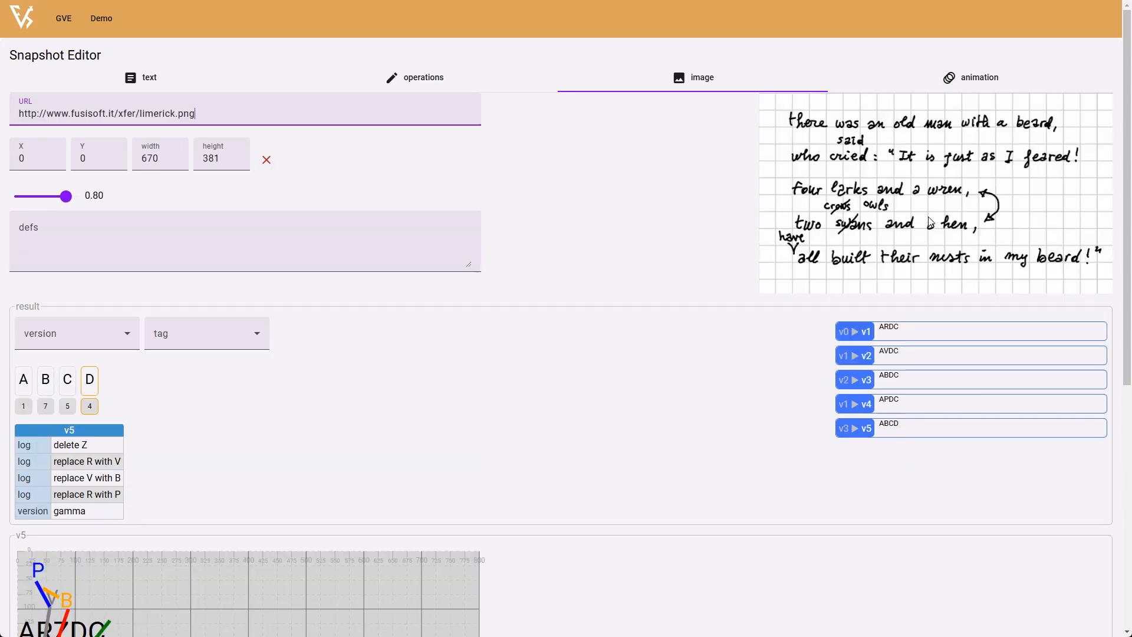
# - Replace the base text with the five-line limerick running from "there was an old man with a beard," to "all built their nests in my beard!"
pyautogui.click(145, 77)
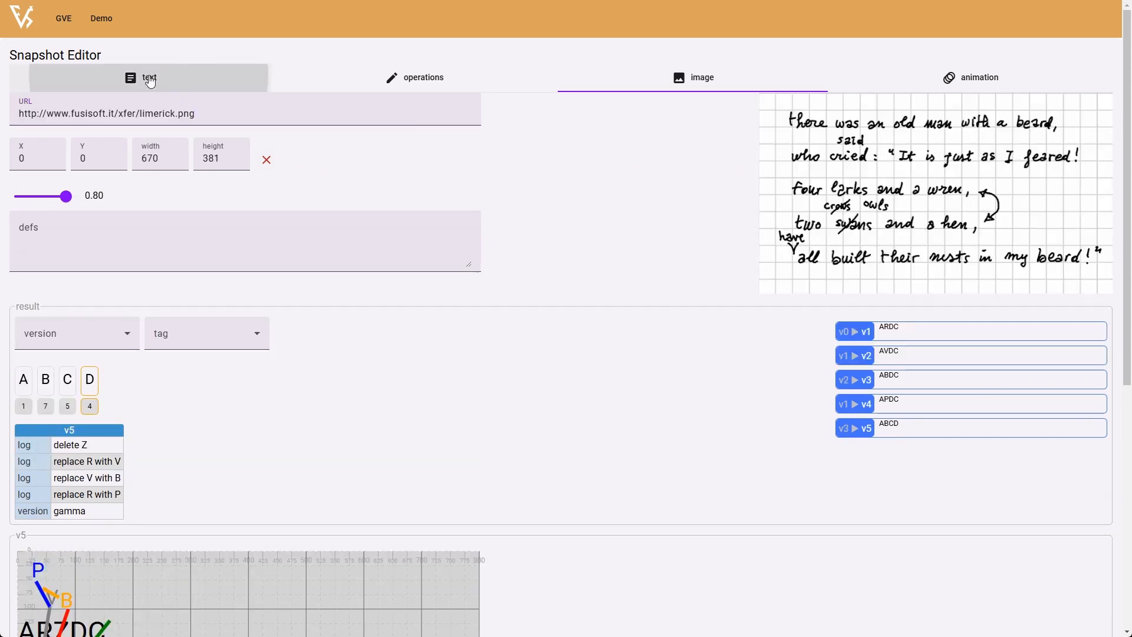
pyautogui.click(50, 120)
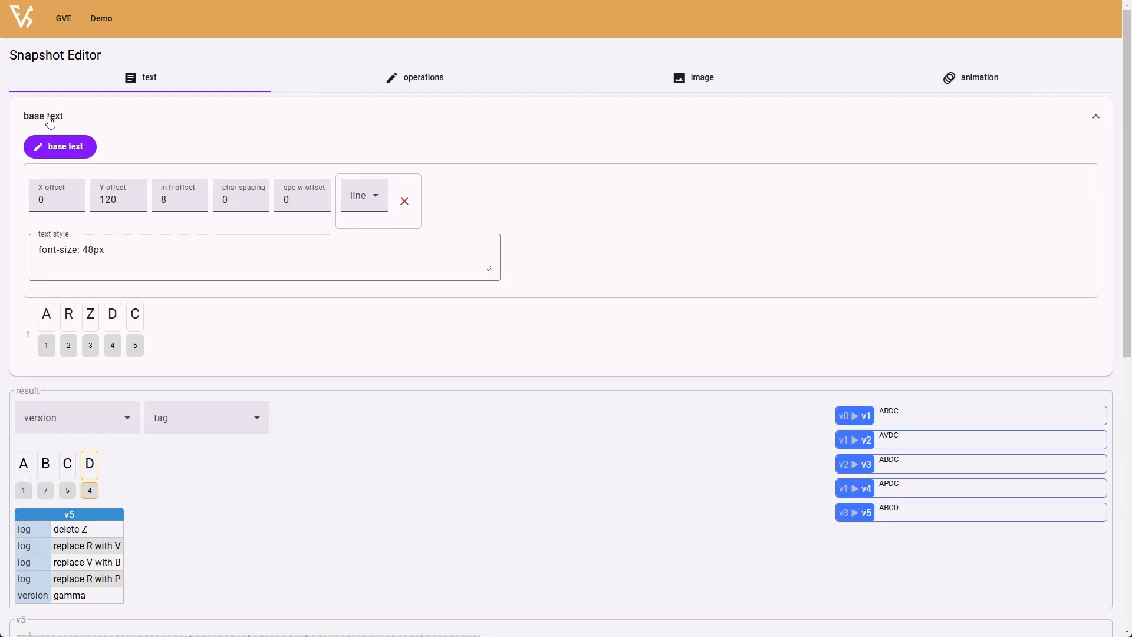
pyautogui.click(43, 152)
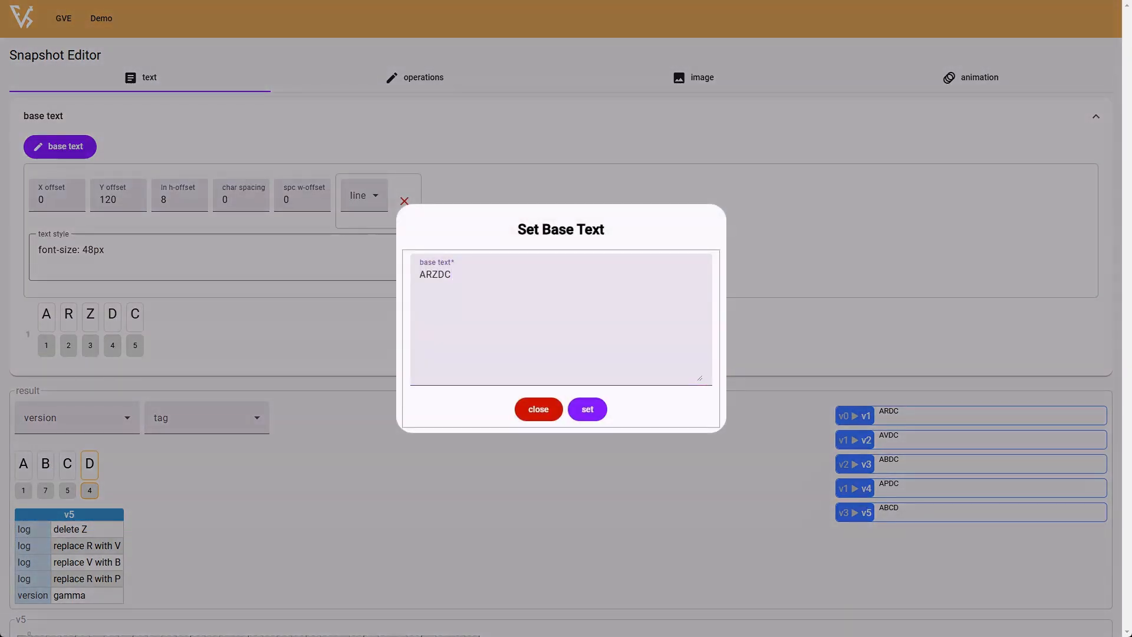
pyautogui.click(495, 339)
pyautogui.hotkey('ctrl', 'a')
pyautogui.write('there was an old man with a beard, who cried: "It is just as I feared! four larks and a wren, two swans and a hen, all built their nests in my beard!"')
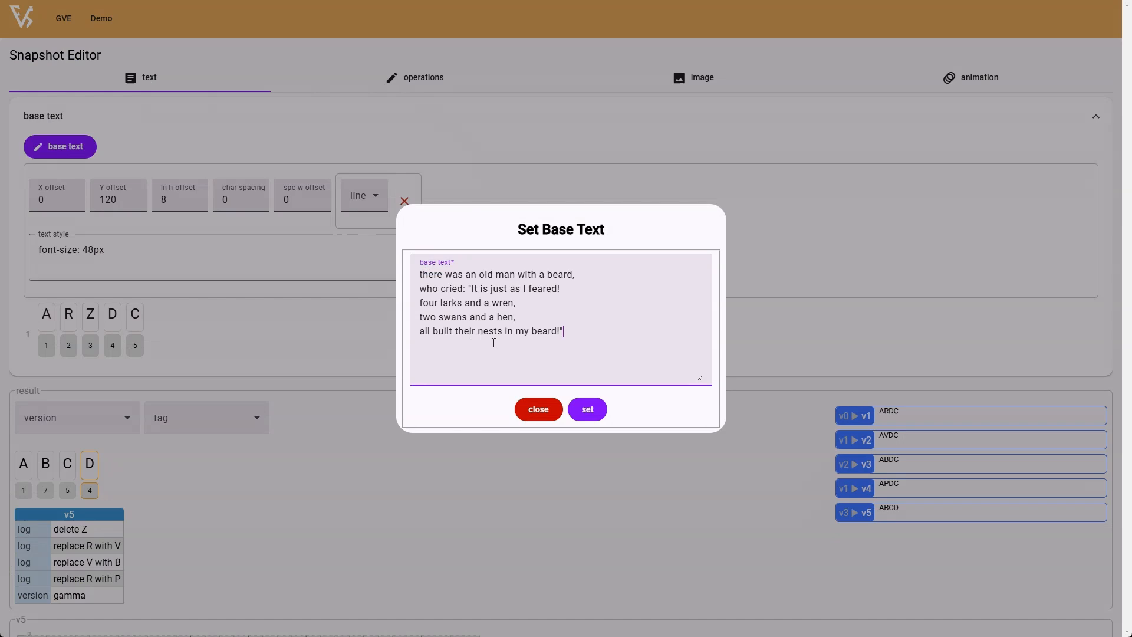
pyautogui.click(587, 417)
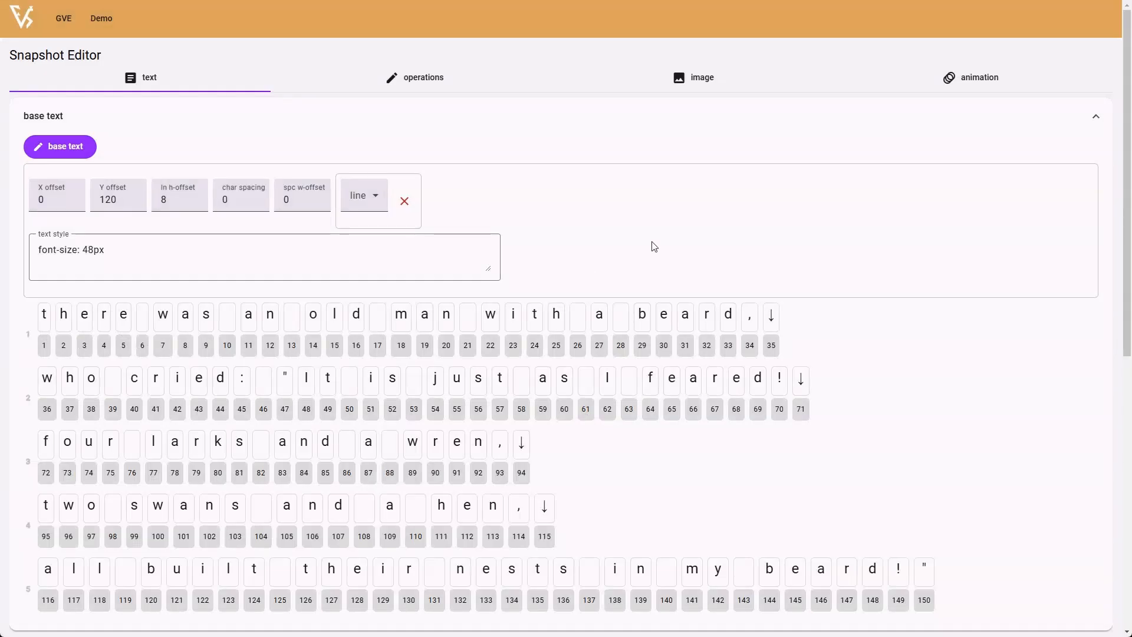
# - Examine the numbered characters of the word "there" one by one and the preview of the base text over the image
pyautogui.scroll(-2, 654, 246)
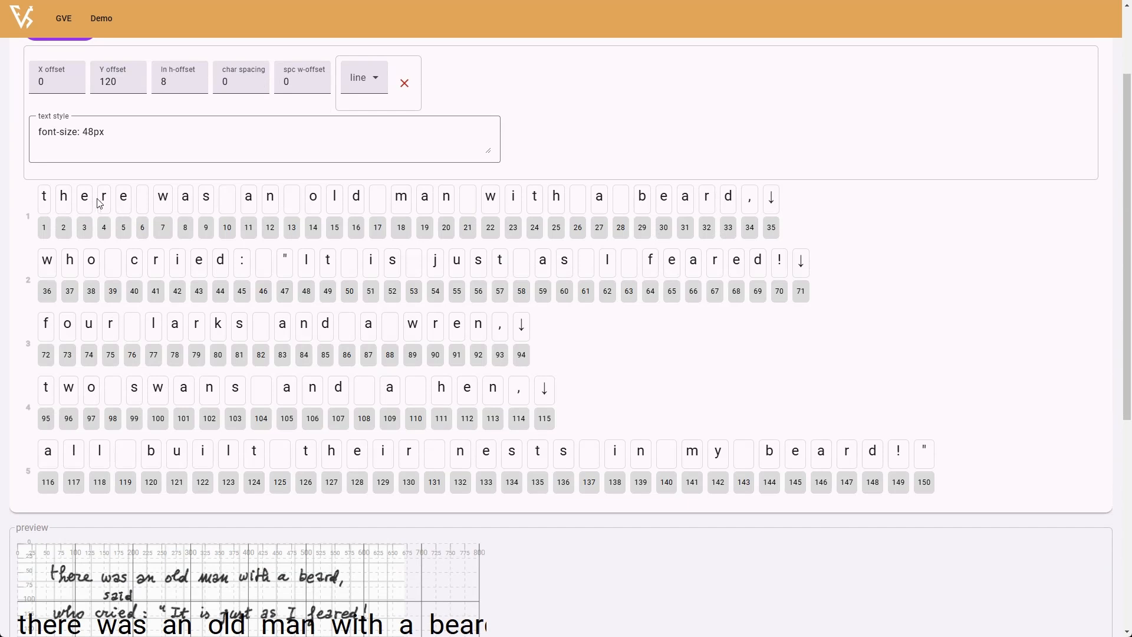
pyautogui.click(45, 204)
pyautogui.click(64, 207)
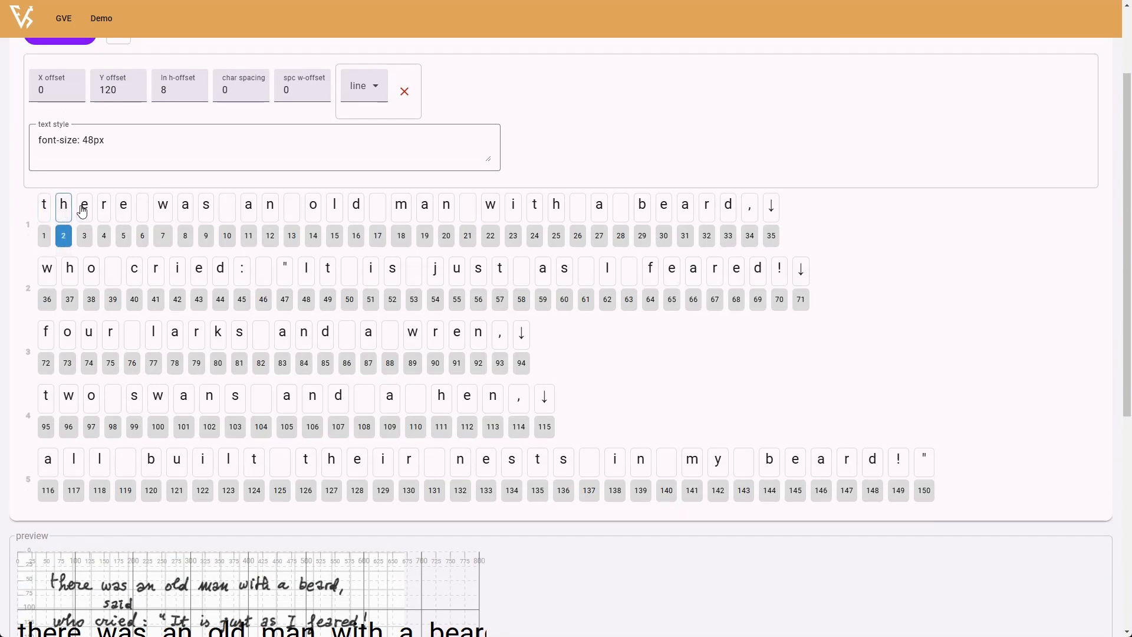
pyautogui.click(82, 211)
pyautogui.scroll(1, 313, 273)
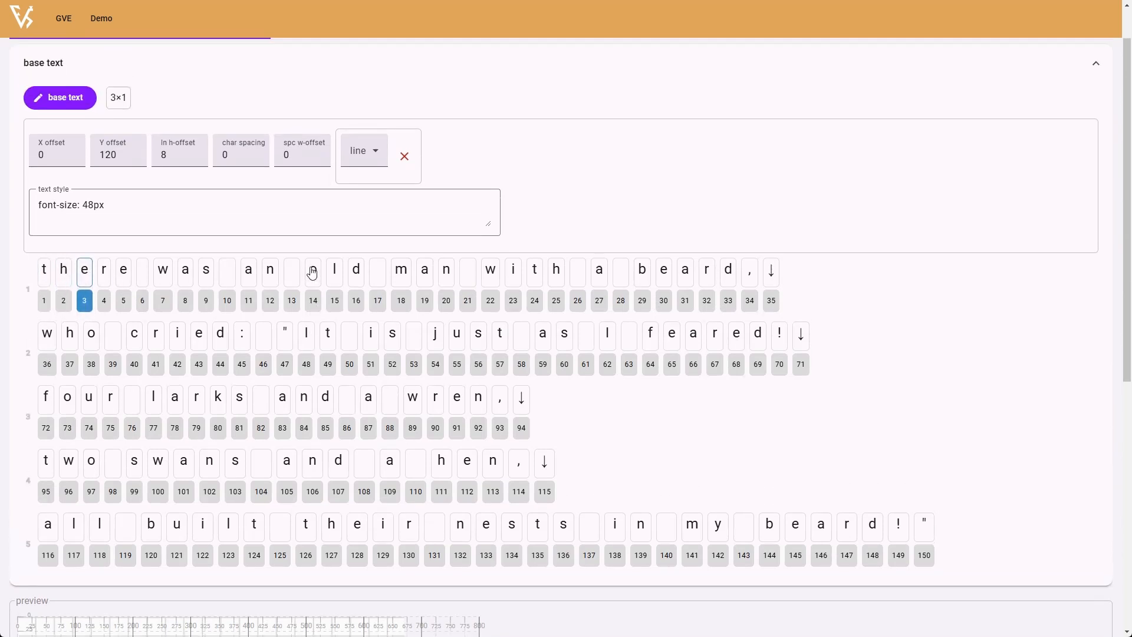
pyautogui.scroll(1, 313, 273)
pyautogui.click(103, 326)
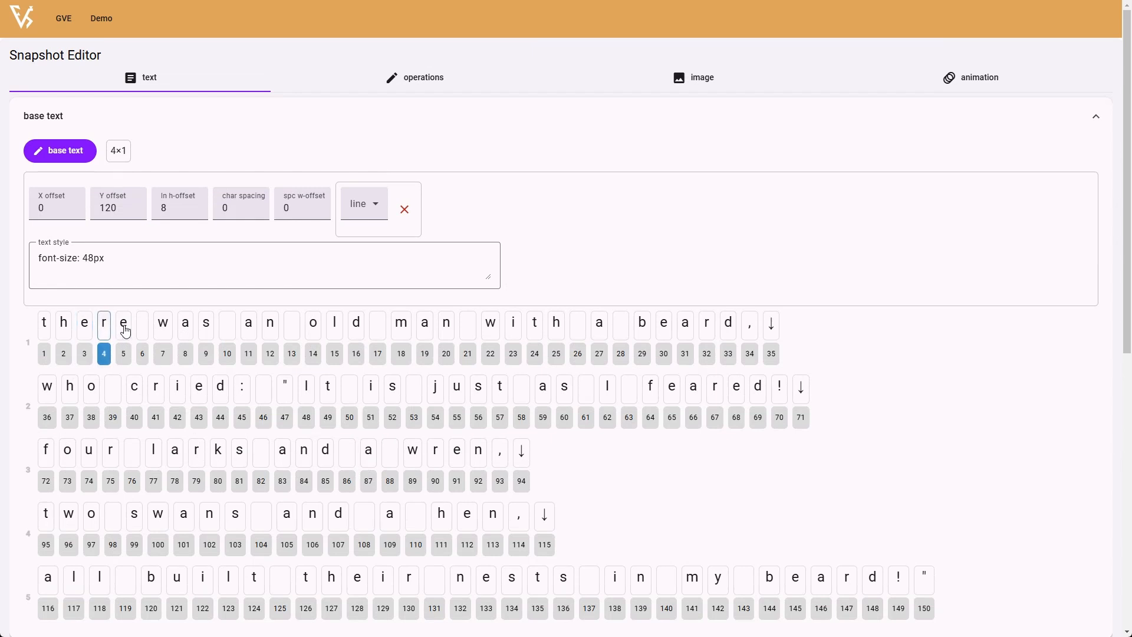
pyautogui.click(125, 330)
pyautogui.scroll(-1, 504, 374)
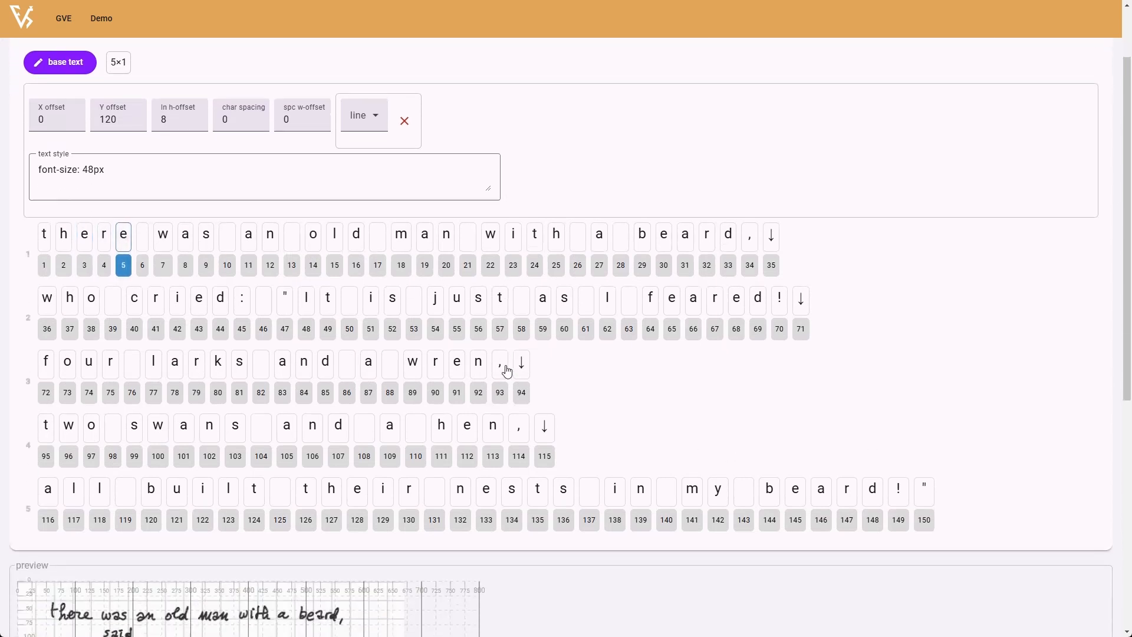
pyautogui.scroll(-5, 507, 372)
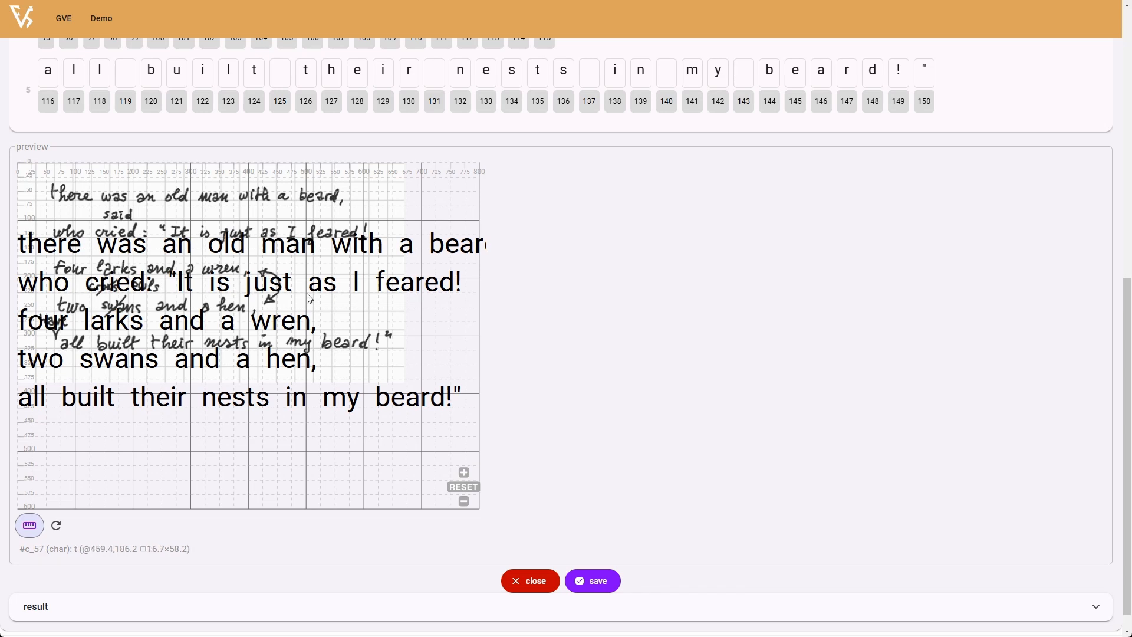
# - Set the base text's X offset to 70, Y offset to 40 and line height offset to 26
pyautogui.scroll(7, 715, 315)
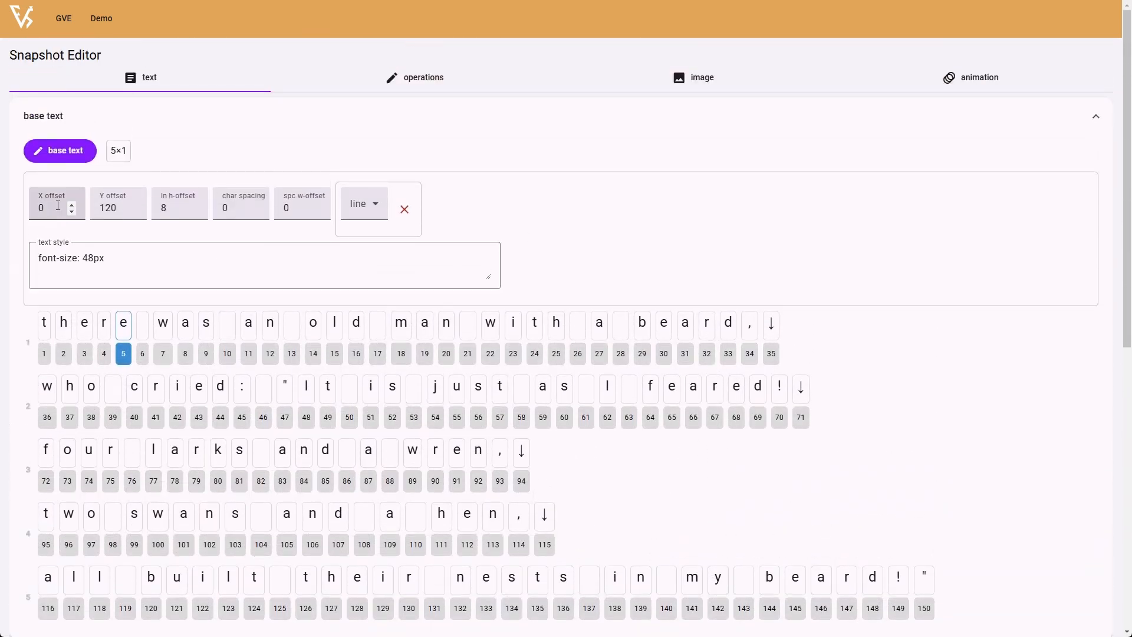
pyautogui.click(58, 205)
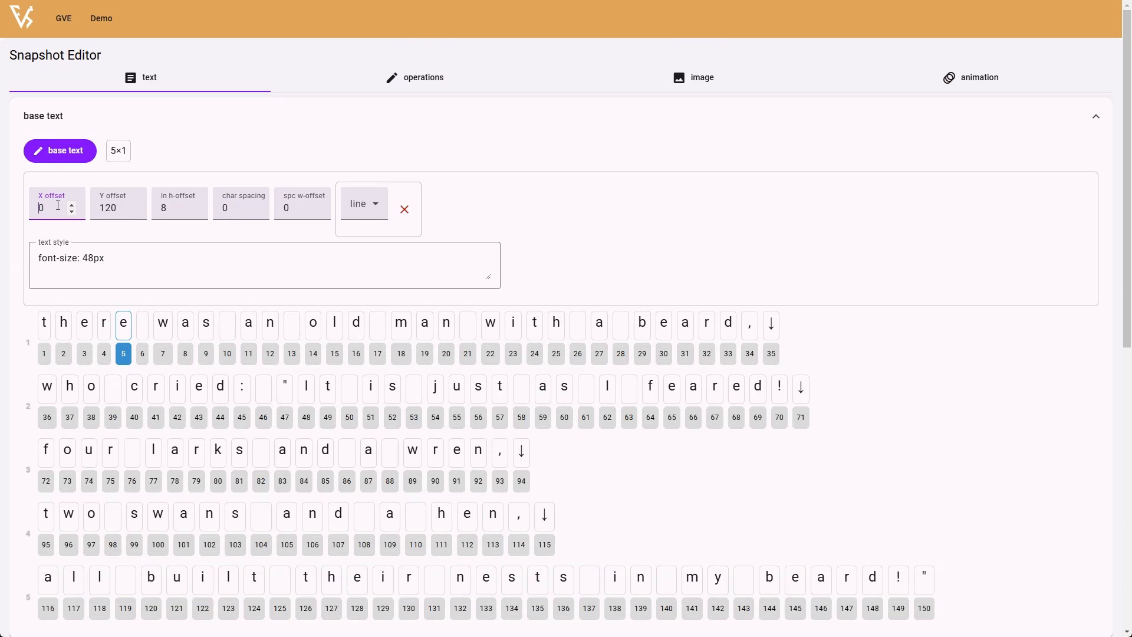
pyautogui.write('7')
pyautogui.press('Tab')
pyautogui.write('4')
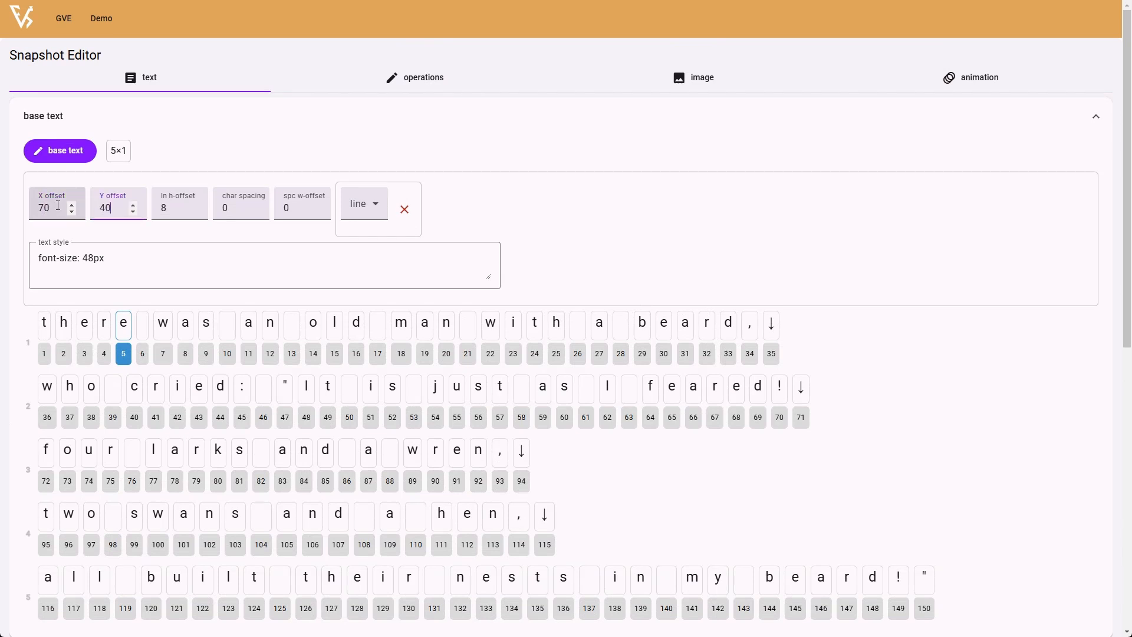
pyautogui.press('Tab')
pyautogui.press('Tab')
pyautogui.press('Tab')
pyautogui.press('Tab')
pyautogui.press('Tab')
pyautogui.press('Tab')
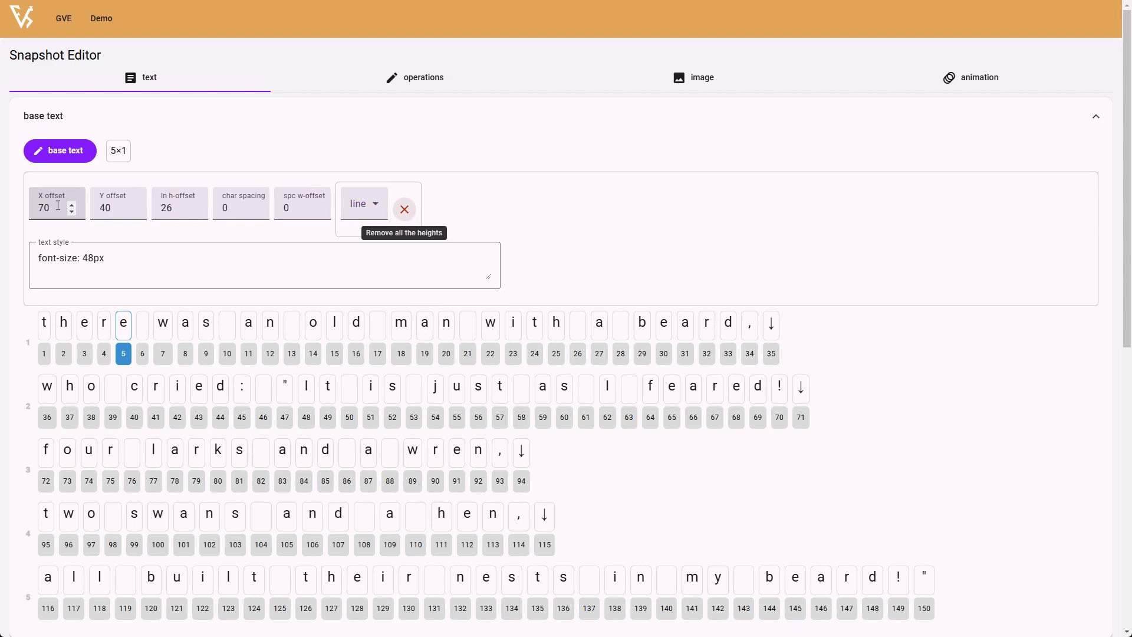
# - Set the base text's font size to 32px in its text style and refresh the preview
pyautogui.hotkey('shift', 'Left')
pyautogui.write('32')
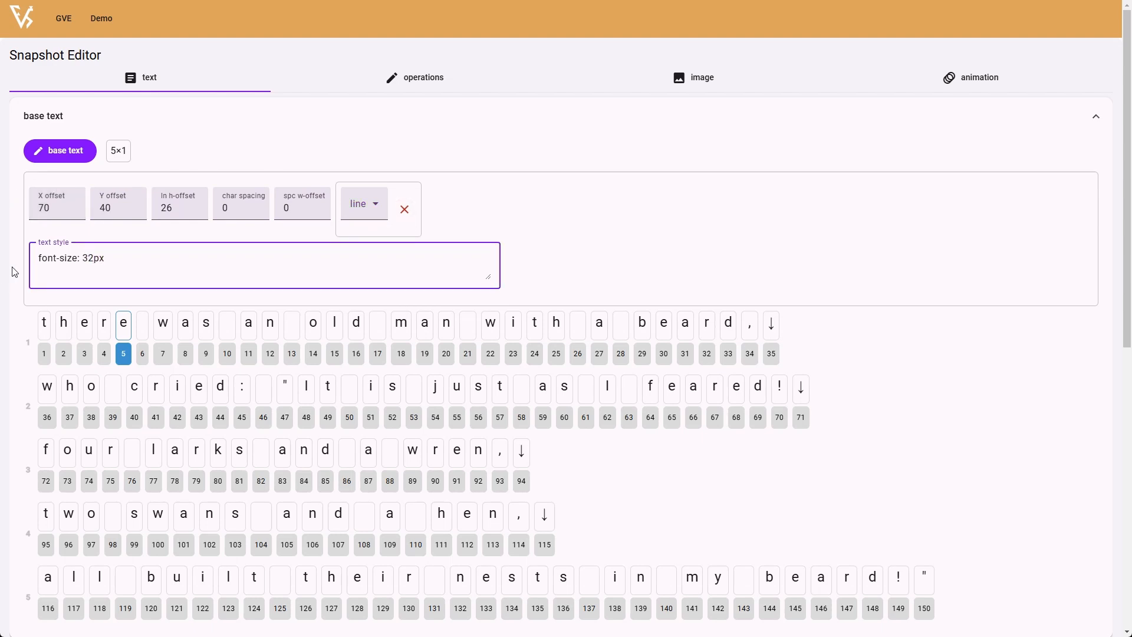
pyautogui.scroll(-9, 15, 272)
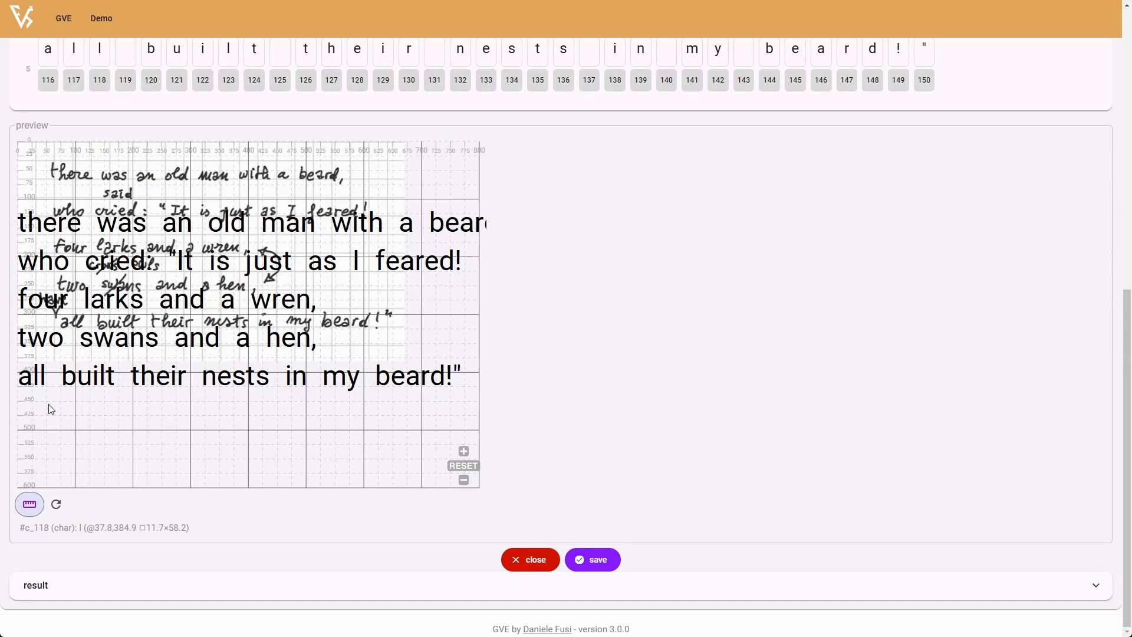
pyautogui.click(56, 503)
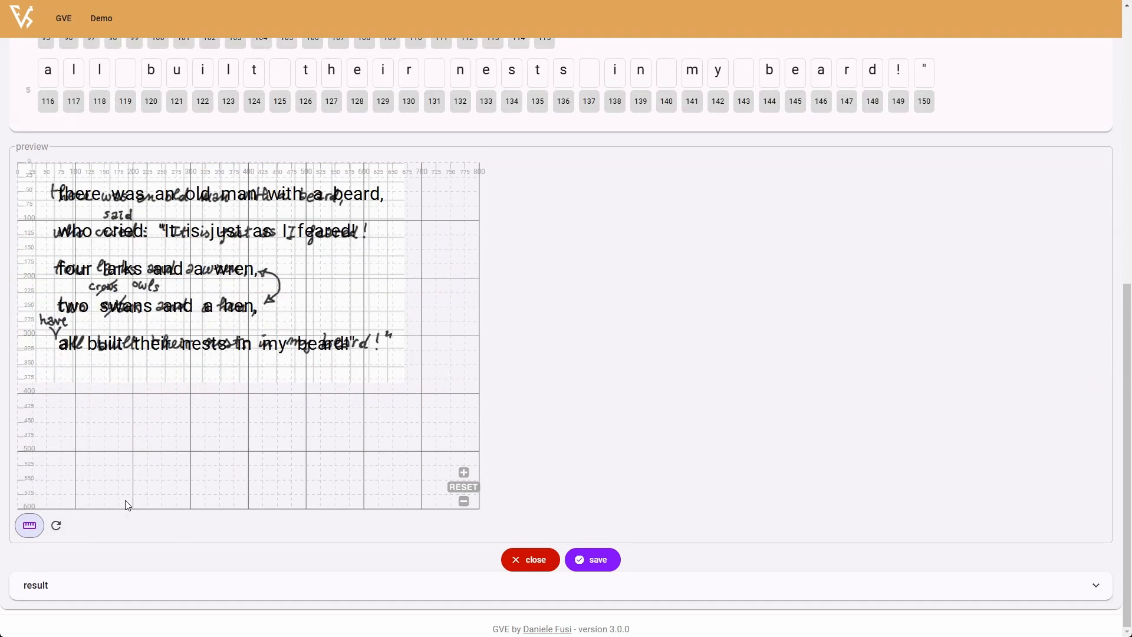
# - Lower the background image's opacity to 0.40
pyautogui.scroll(9, 576, 377)
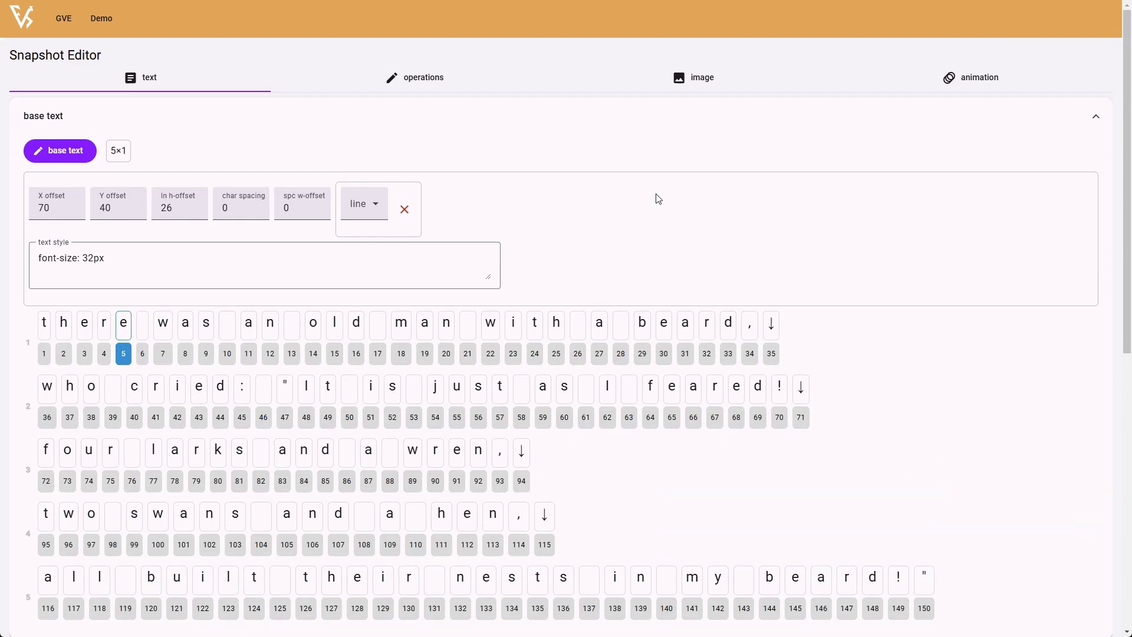
pyautogui.click(703, 79)
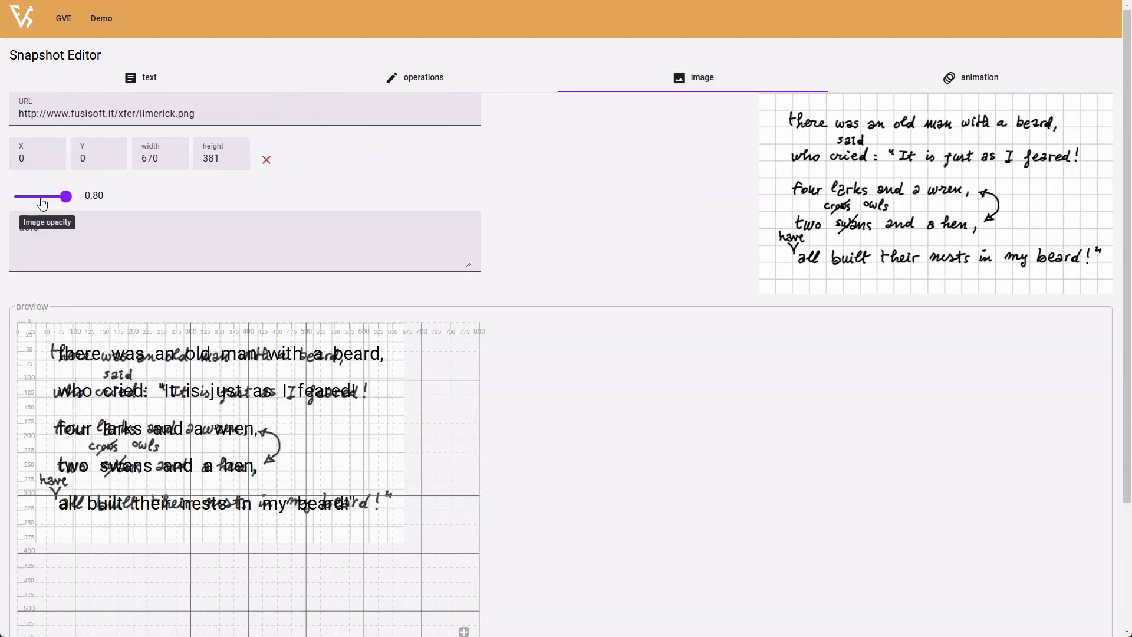
pyautogui.click(41, 196)
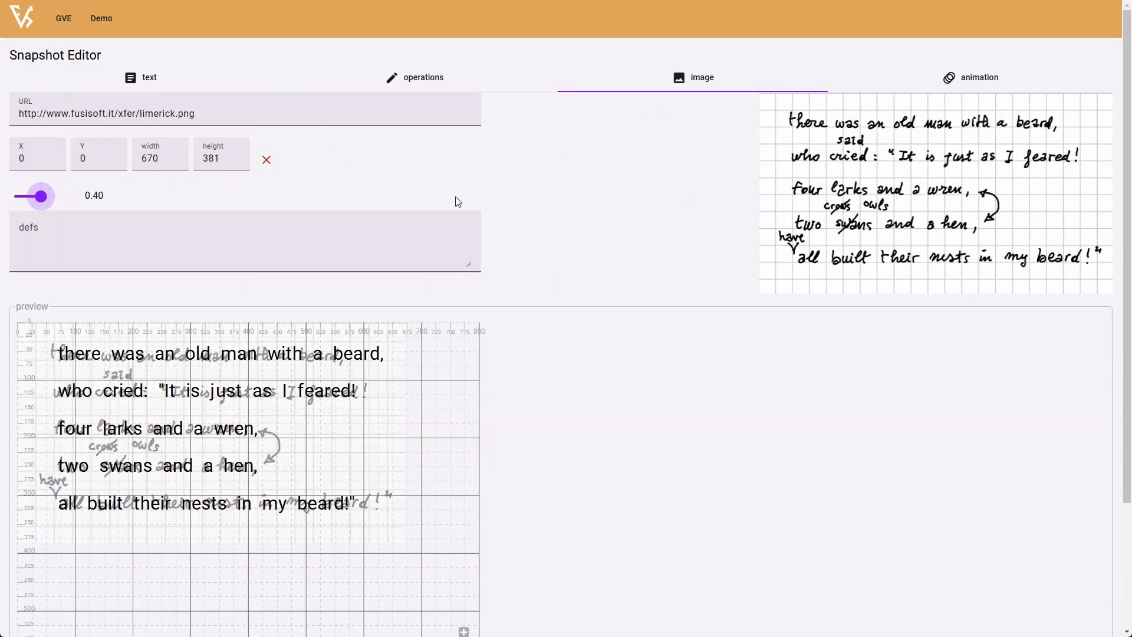
# - Check how the base text lines up with the faded manuscript image in the preview
pyautogui.click(155, 78)
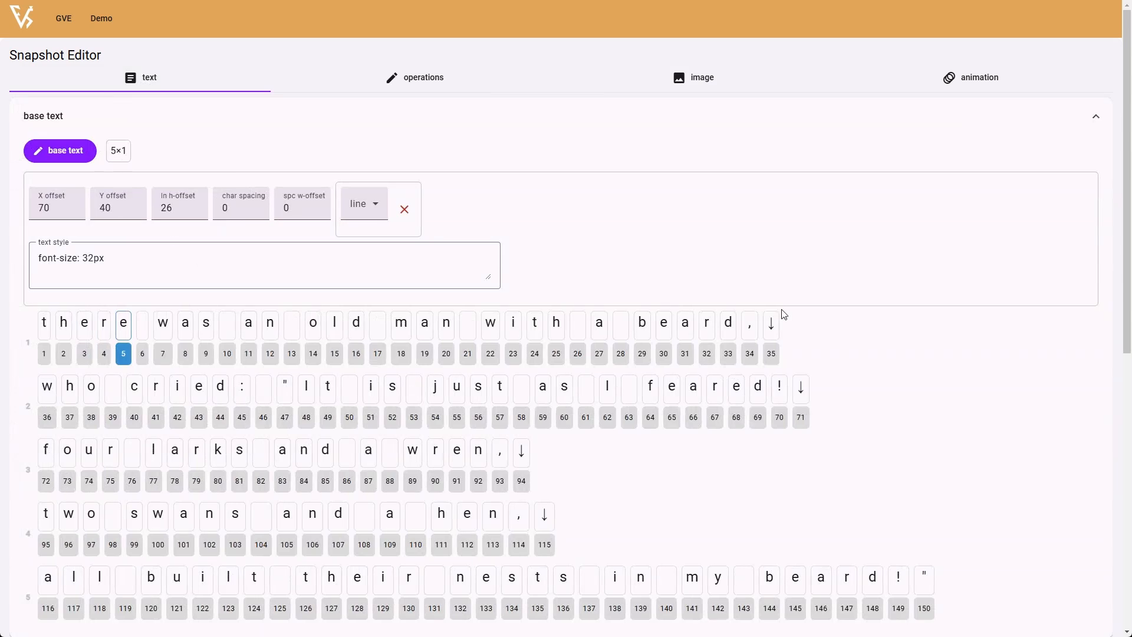
pyautogui.scroll(-9, 883, 313)
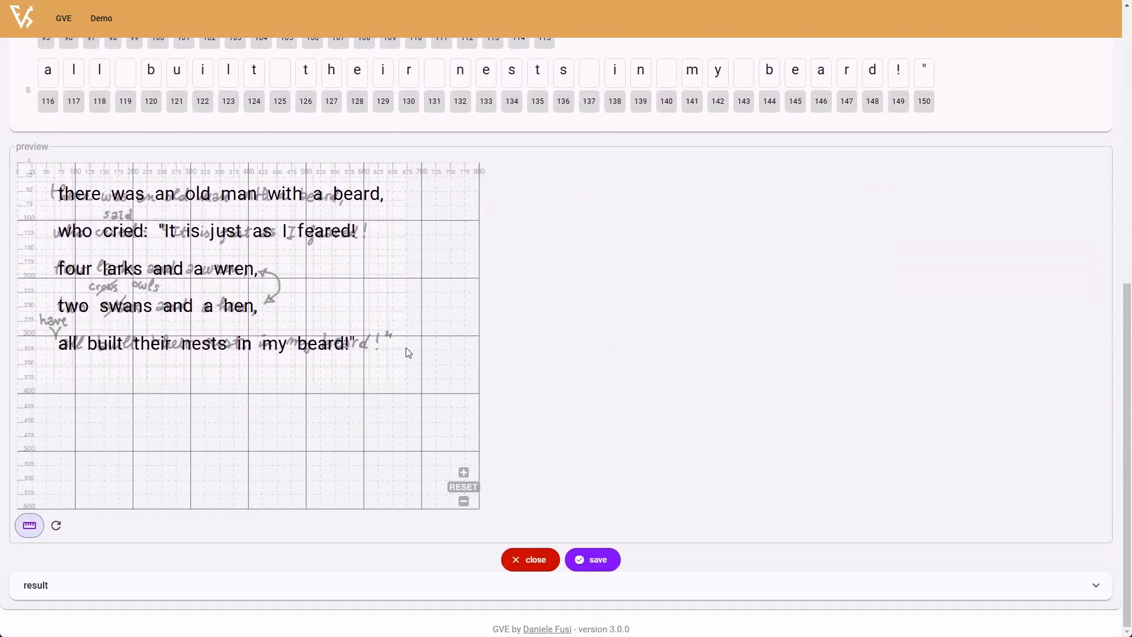
pyautogui.scroll(9, 578, 349)
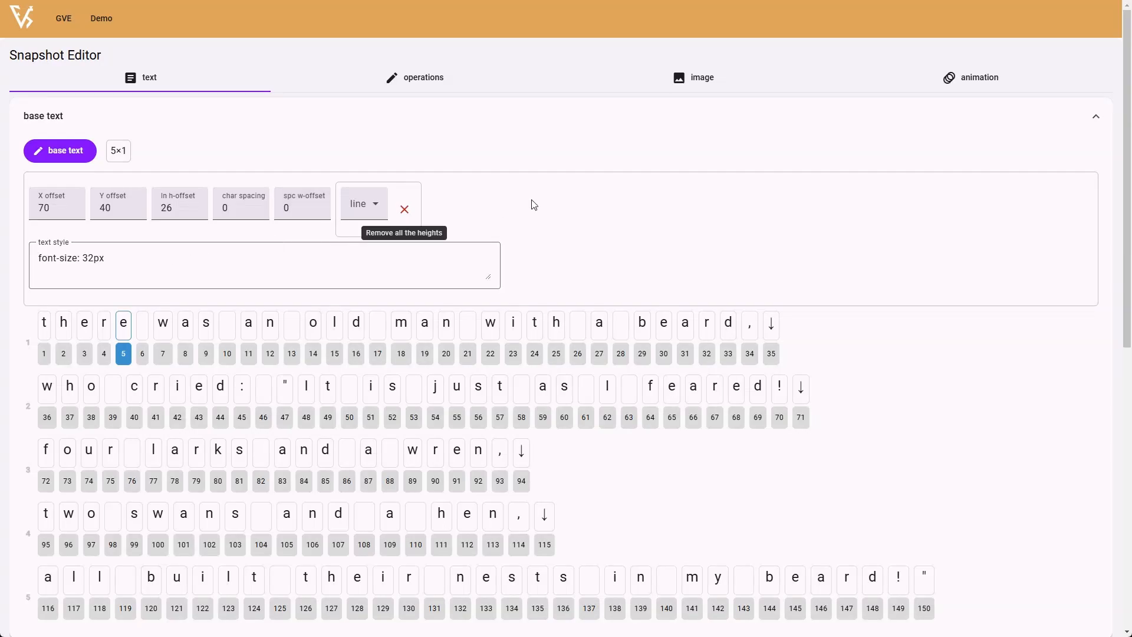
pyautogui.click(715, 77)
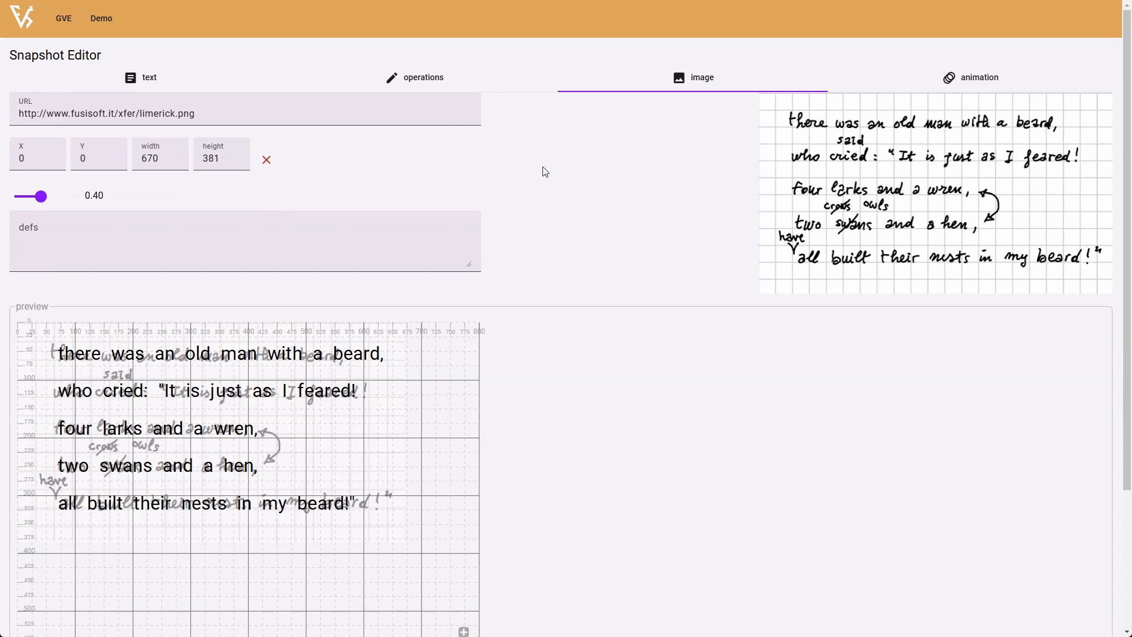
# - Select the characters of the word "cried" in the base text's second line, from 40 to 44
pyautogui.click(163, 80)
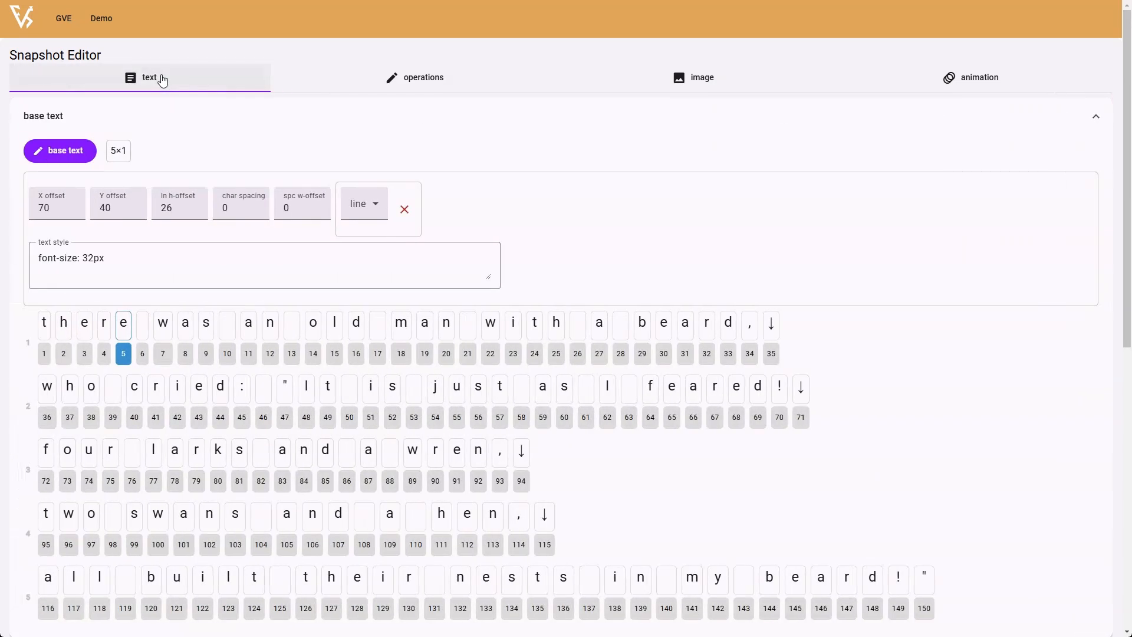
pyautogui.click(134, 388)
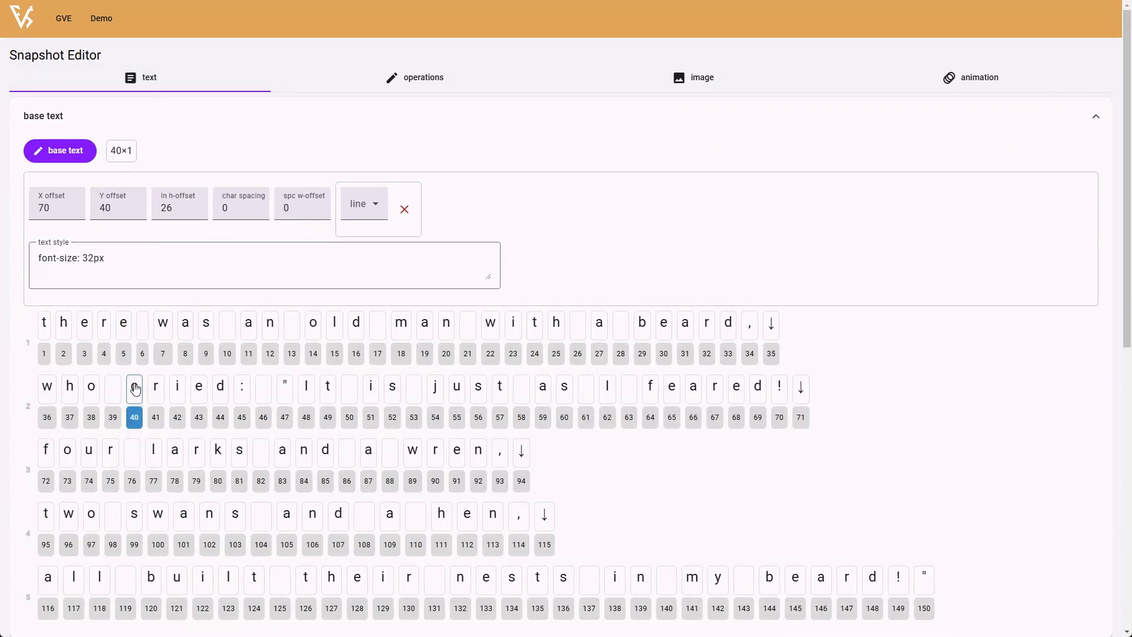
pyautogui.keyDown('shift'); pyautogui.click(221, 401); pyautogui.keyUp('shift')
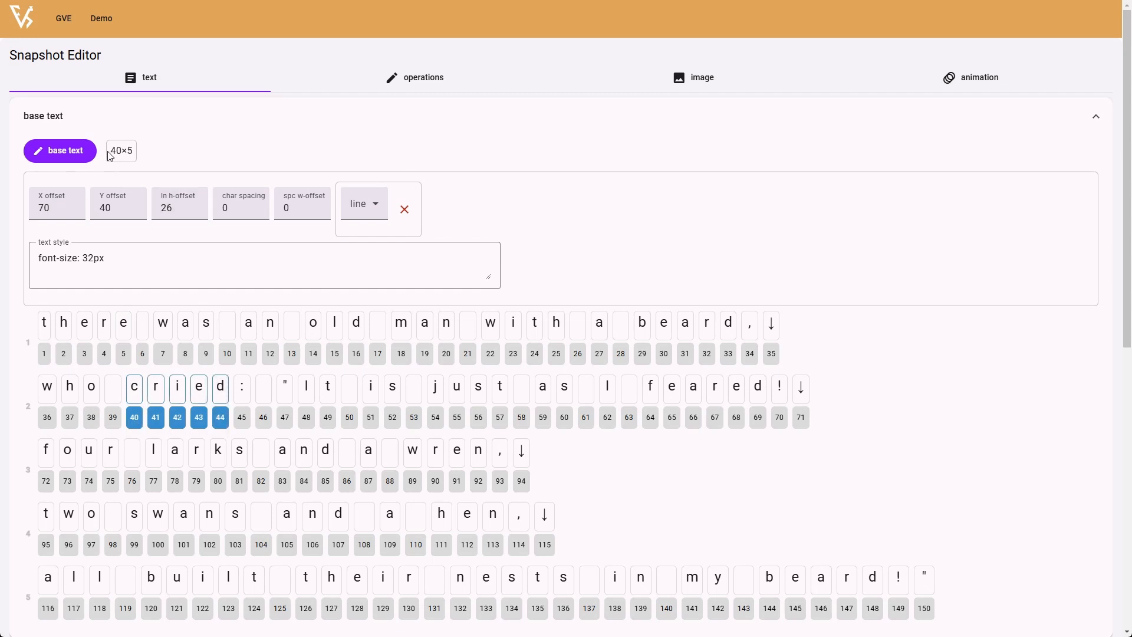
pyautogui.moveTo(109, 155); pyautogui.dragTo(140, 158)
pyautogui.click(157, 160)
pyautogui.scroll(-9, 9, 315)
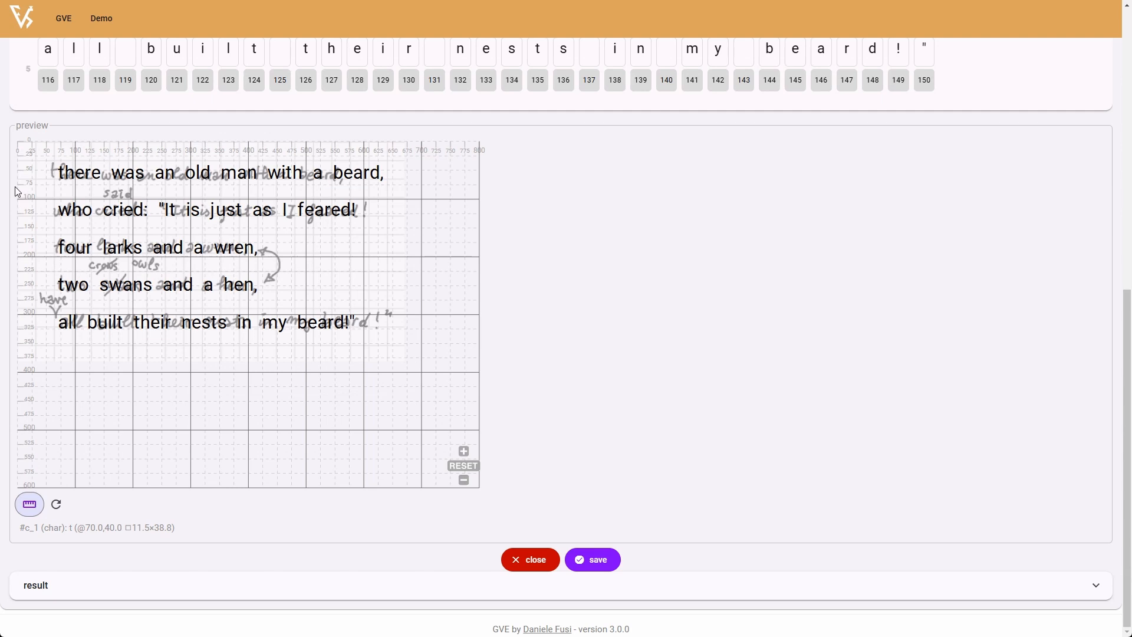
pyautogui.scroll(2, 15, 186)
pyautogui.scroll(-2, 15, 187)
pyautogui.scroll(2, 601, 243)
pyautogui.scroll(7, 602, 242)
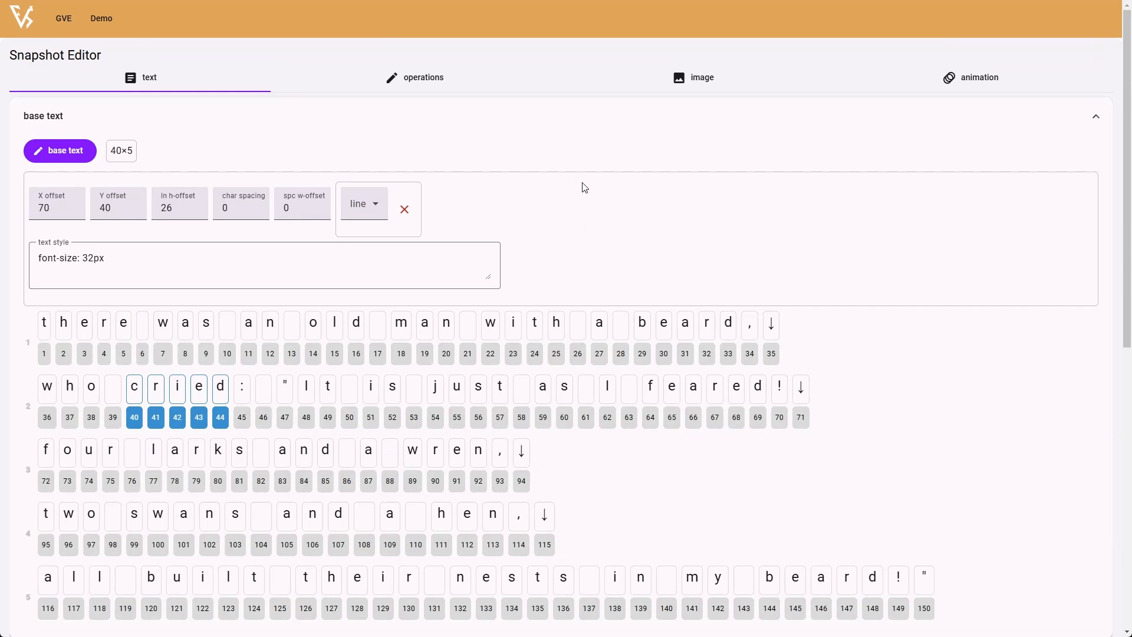
# - Add a replace operation for the selected word "cried" at 40 with run 5 and the value "said"
pyautogui.click(411, 77)
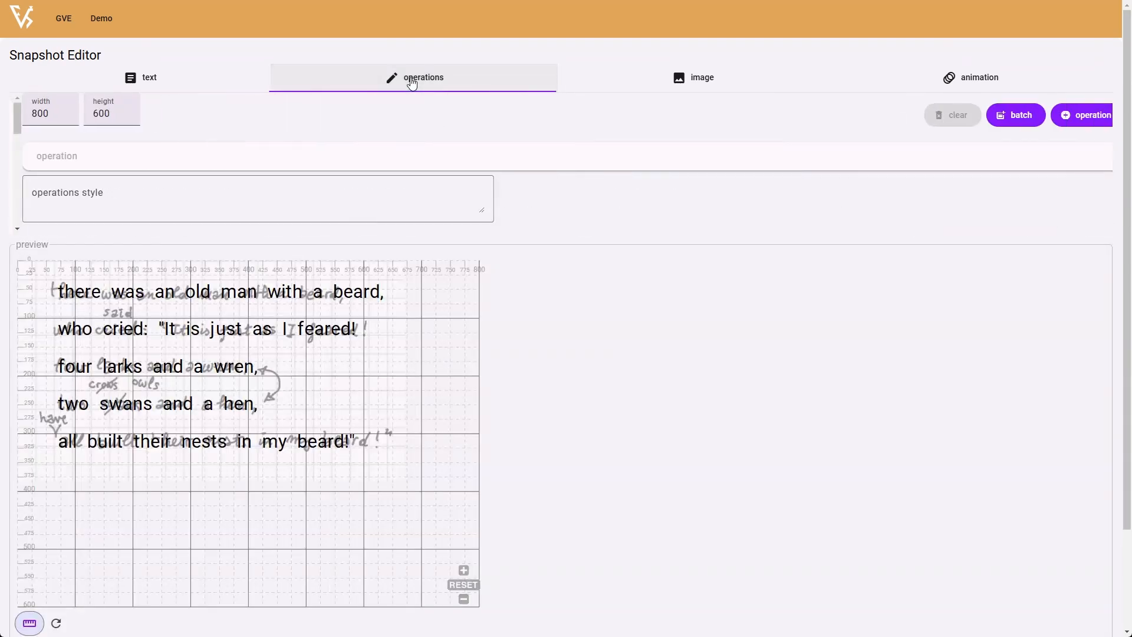
pyautogui.click(1074, 115)
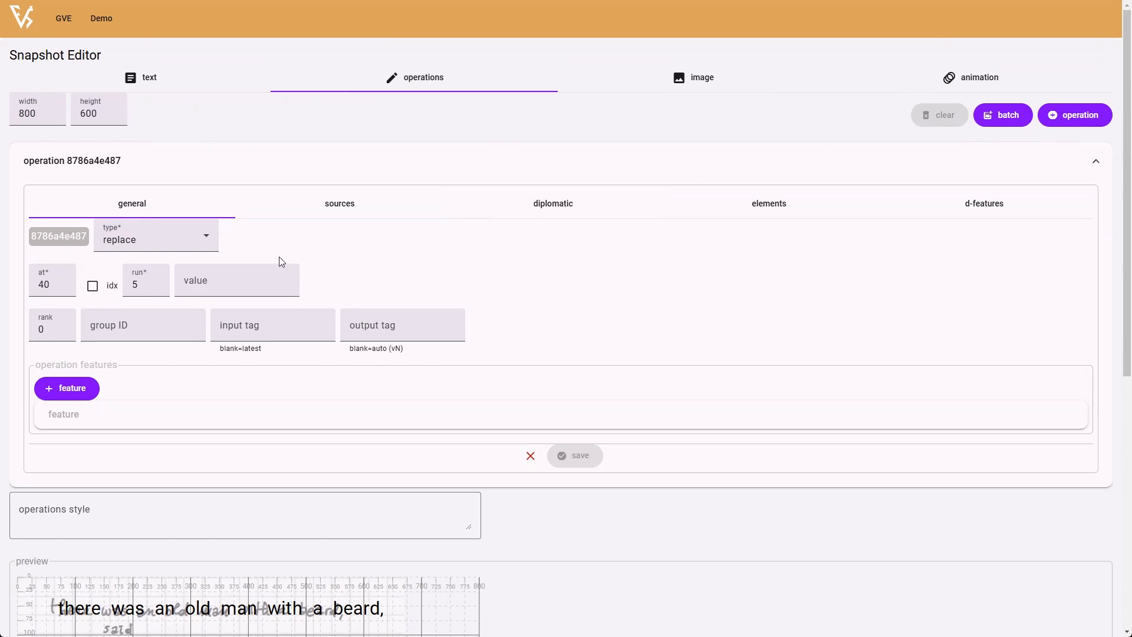
pyautogui.click(207, 237)
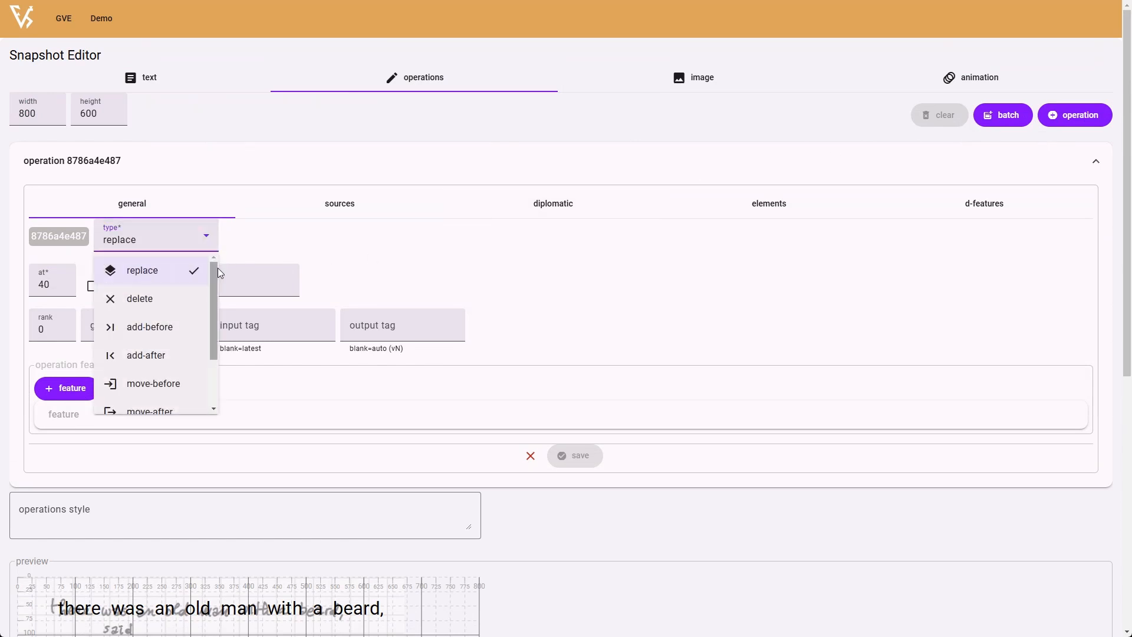
pyautogui.moveTo(213, 270)
pyautogui.mouseDown()
pyautogui.moveTo(210, 328)
pyautogui.moveTo(210, 261)
pyautogui.mouseUp()
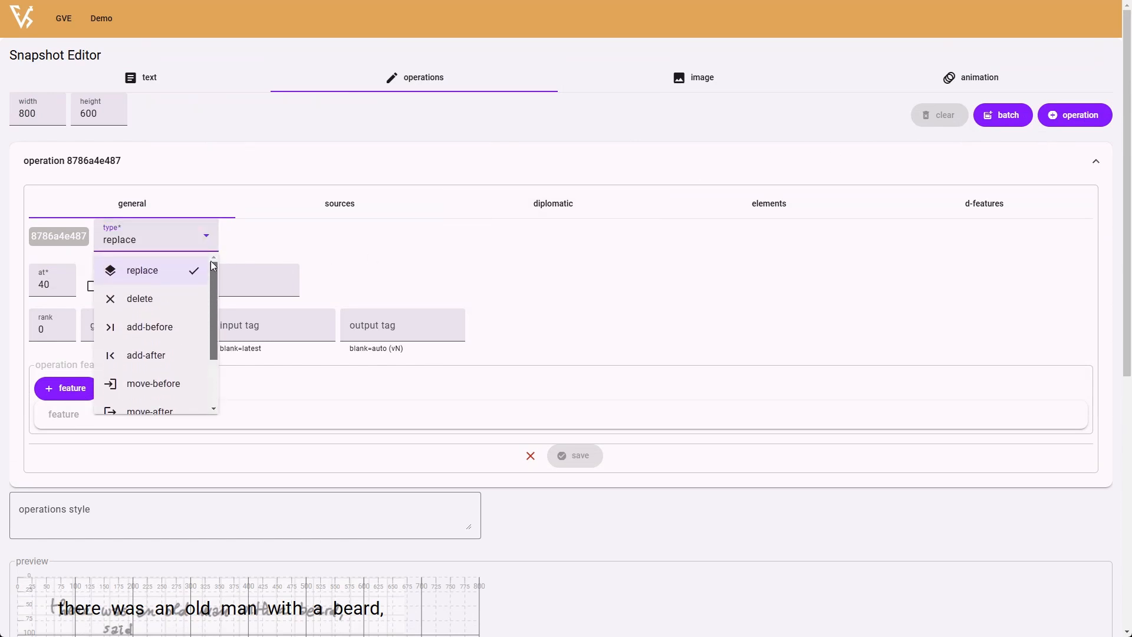
pyautogui.click(241, 238)
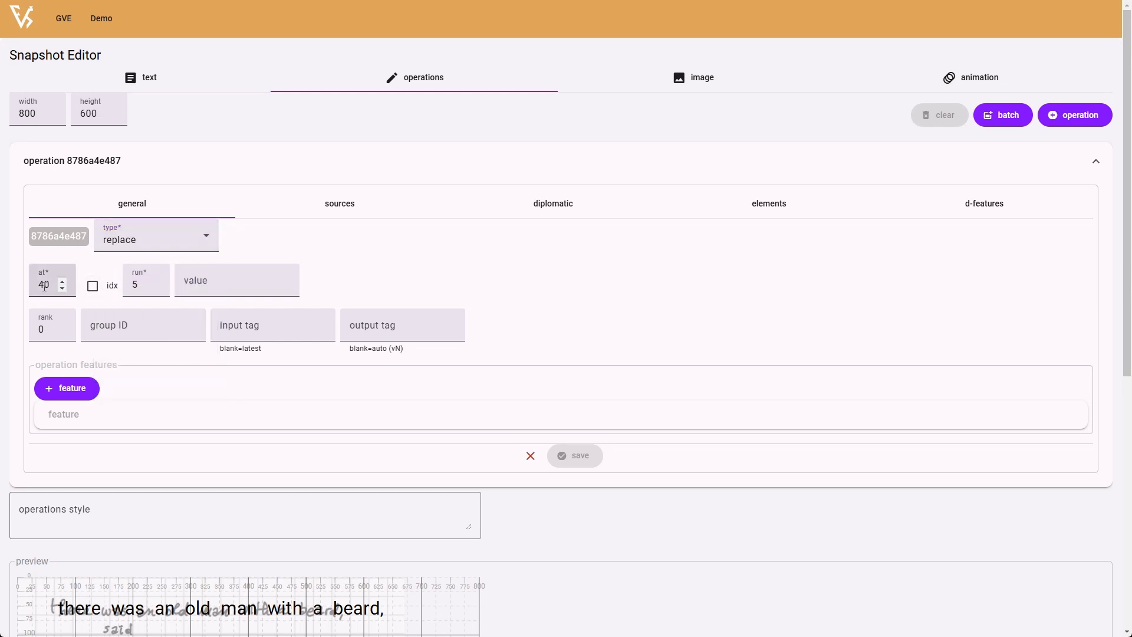
pyautogui.click(142, 284)
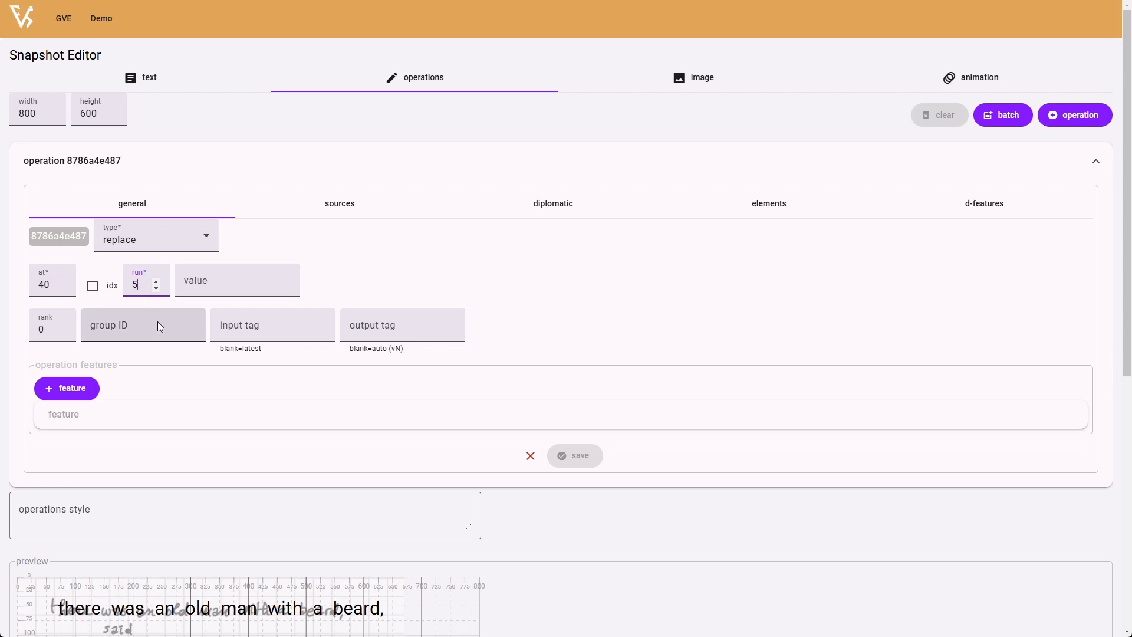
pyautogui.click(203, 284)
pyautogui.write('said')
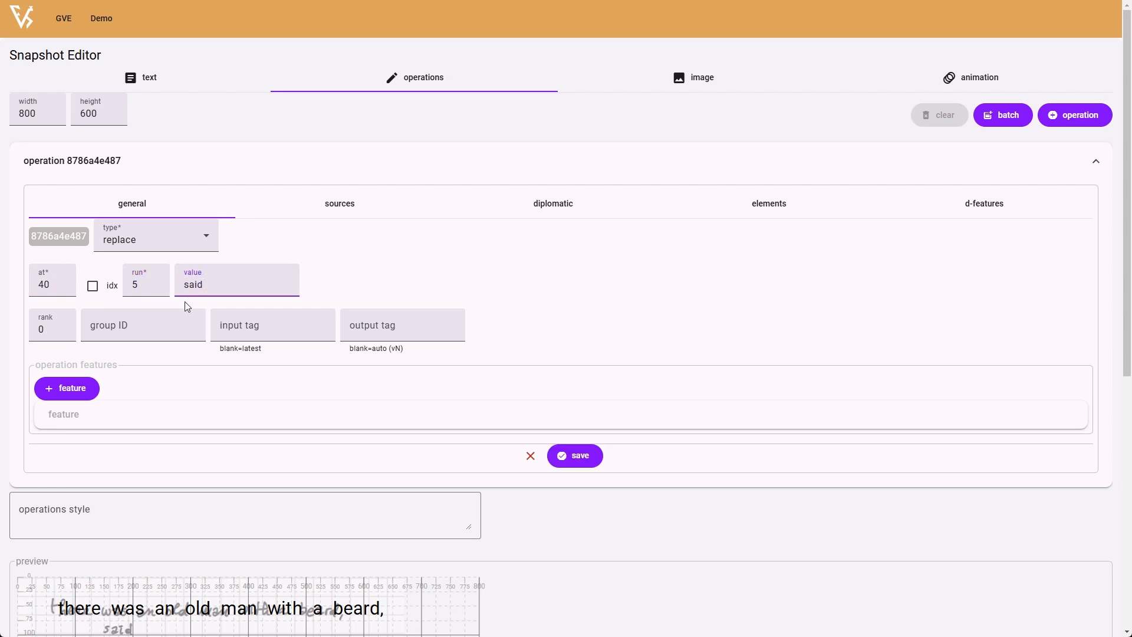
# - Add a global feature named log with the value "said for cried" to the replace operation
pyautogui.click(66, 398)
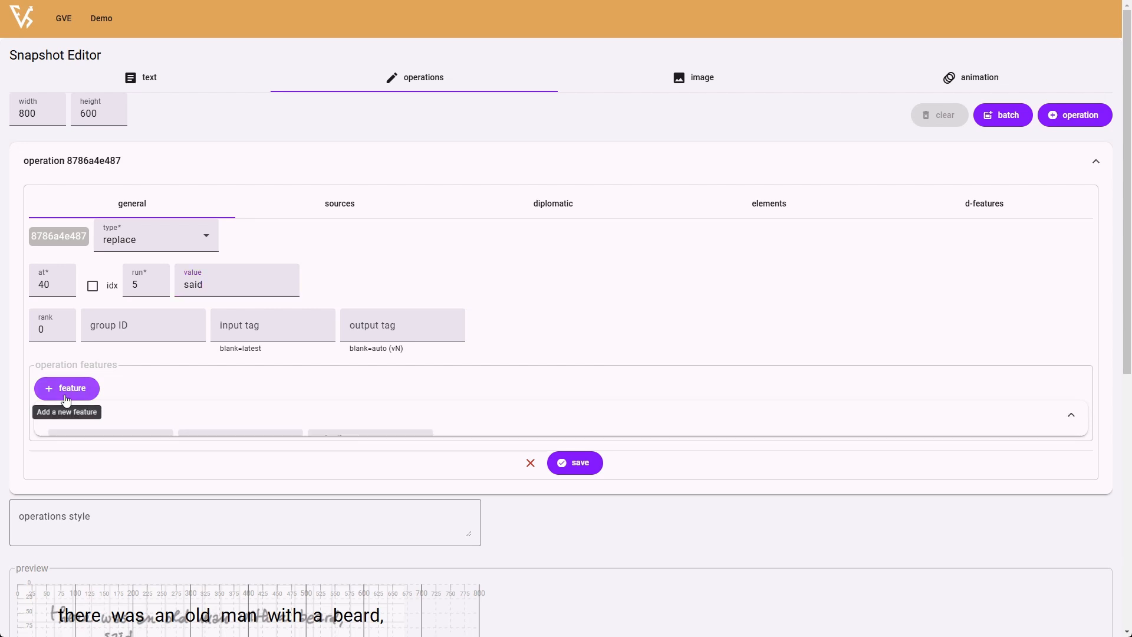
pyautogui.click(99, 457)
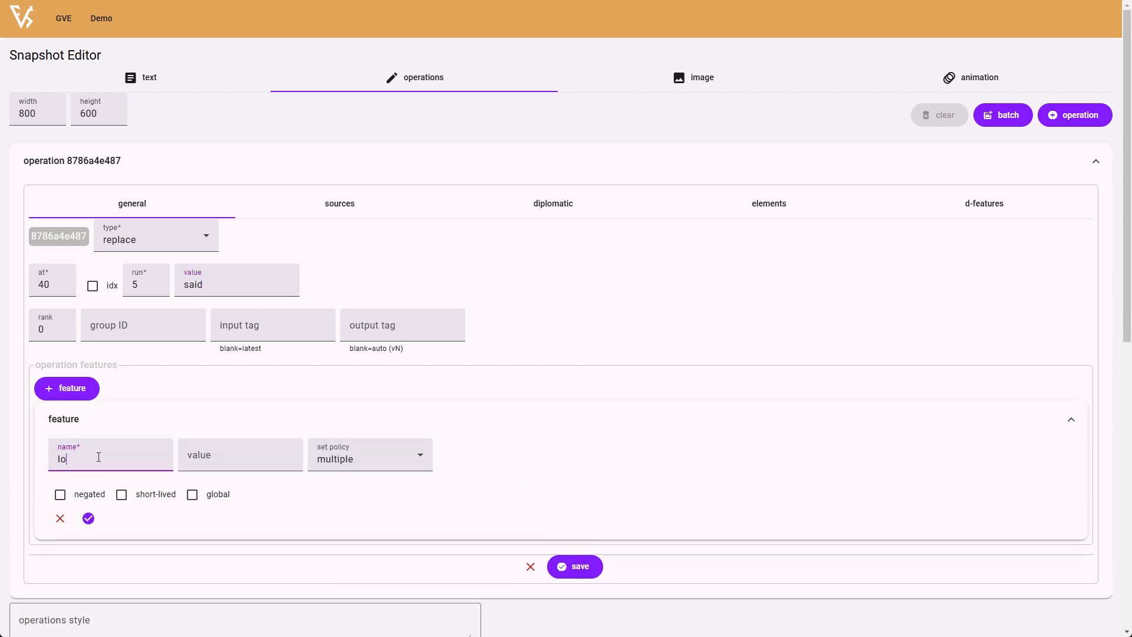
pyautogui.click(194, 495)
pyautogui.click(224, 465)
pyautogui.write('said for cried')
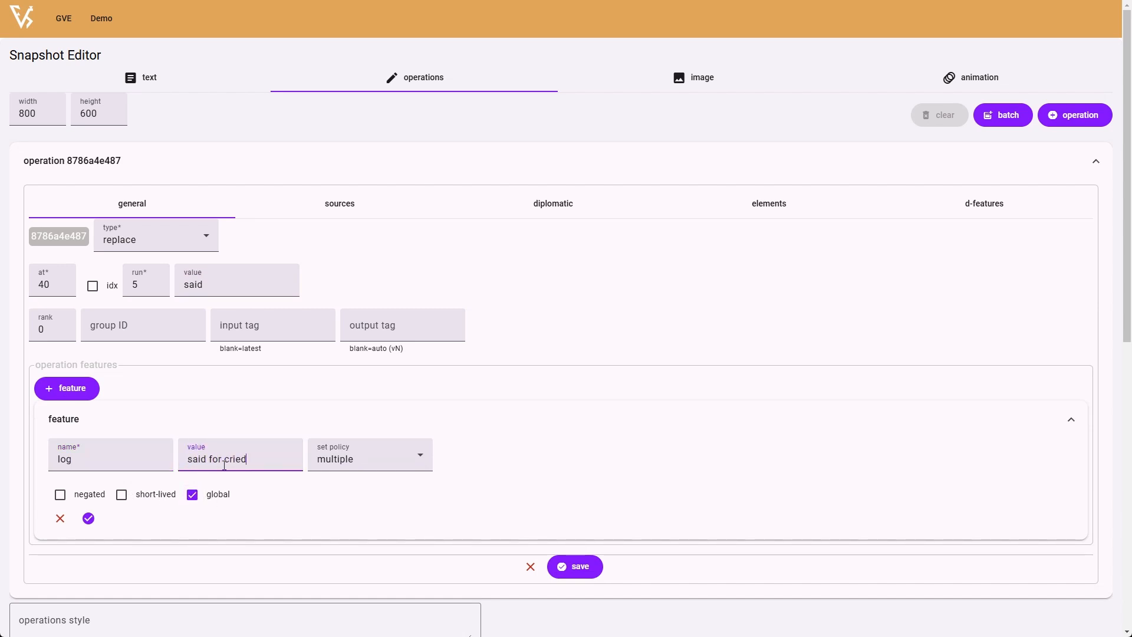
pyautogui.click(88, 518)
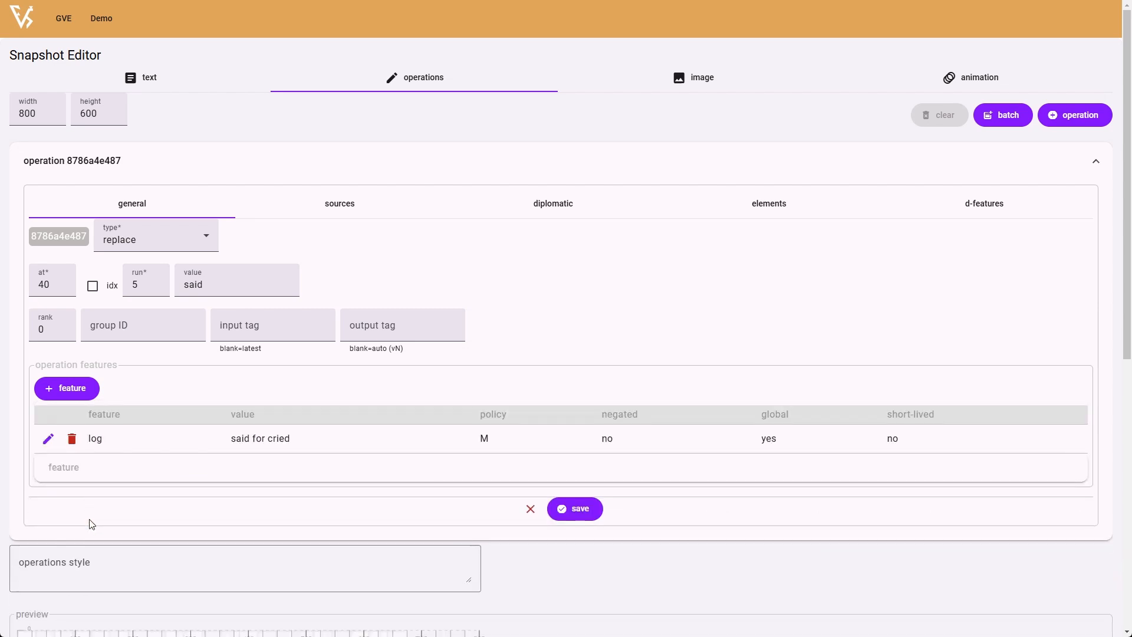
# - Add a feature named x with the value 150 and the single set policy to the operation
pyautogui.click(60, 389)
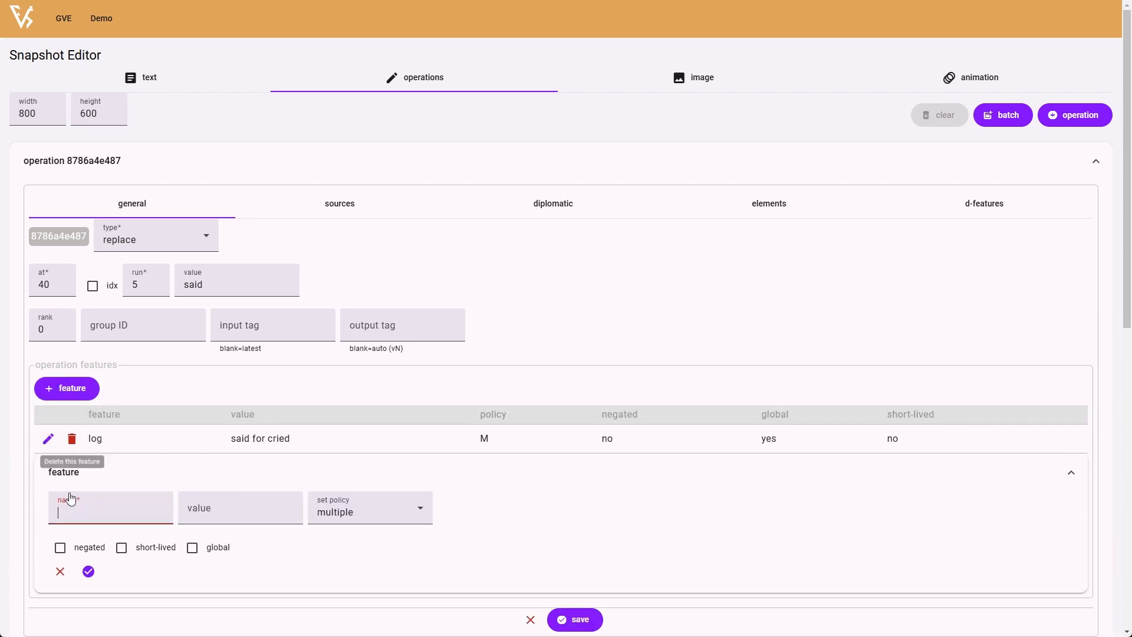
pyautogui.click(80, 512)
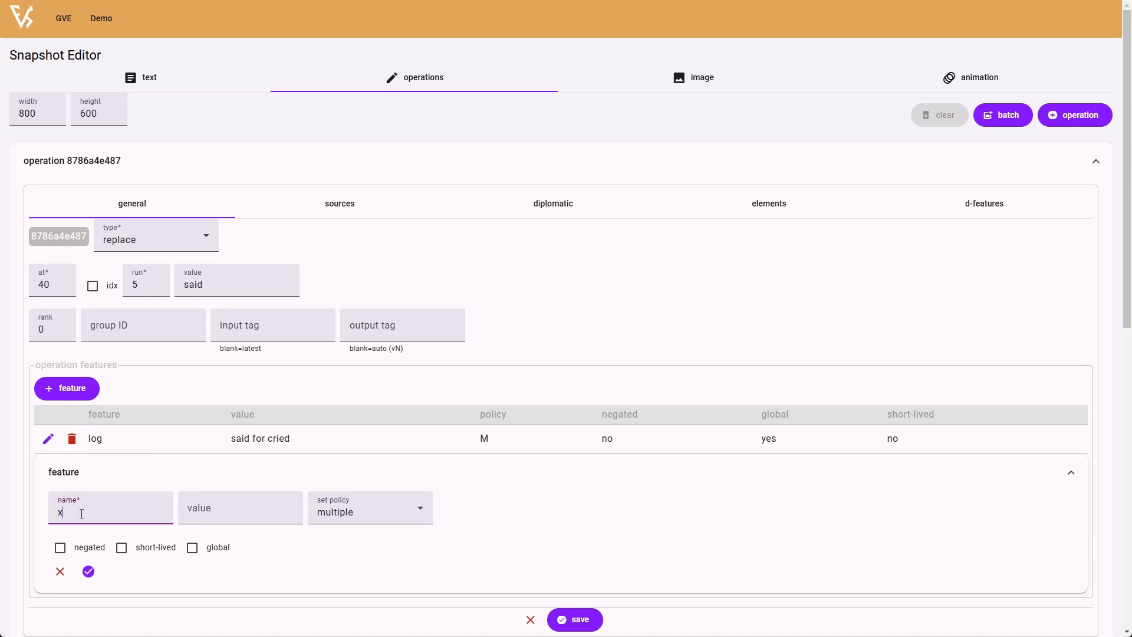
pyautogui.press('Tab')
pyautogui.write('1')
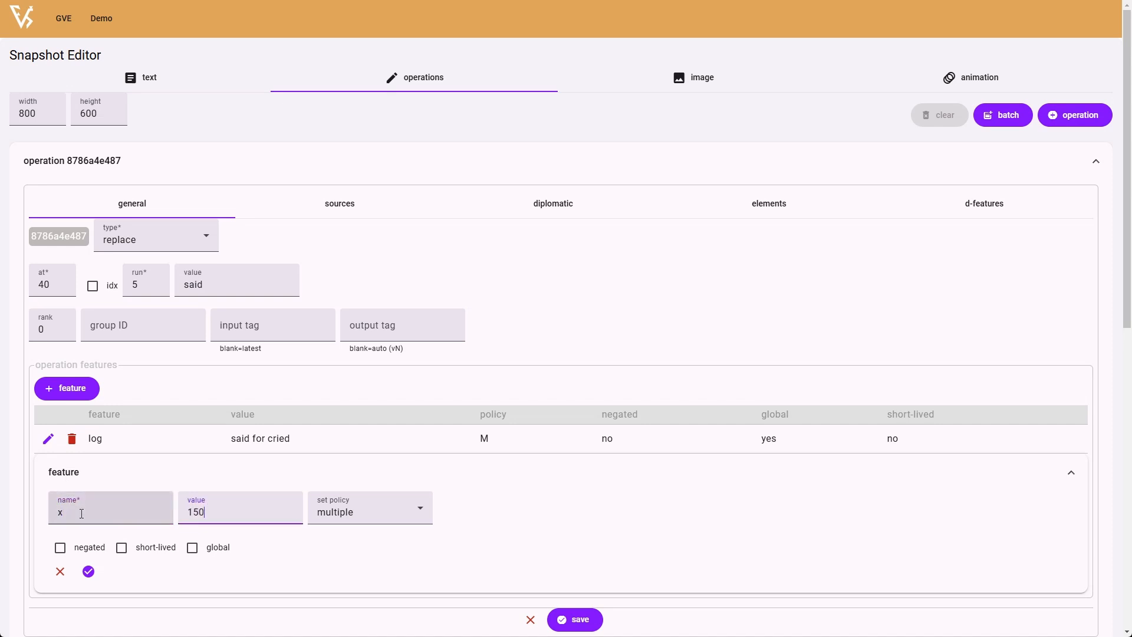
pyautogui.write('50')
pyautogui.click(364, 515)
pyautogui.click(329, 570)
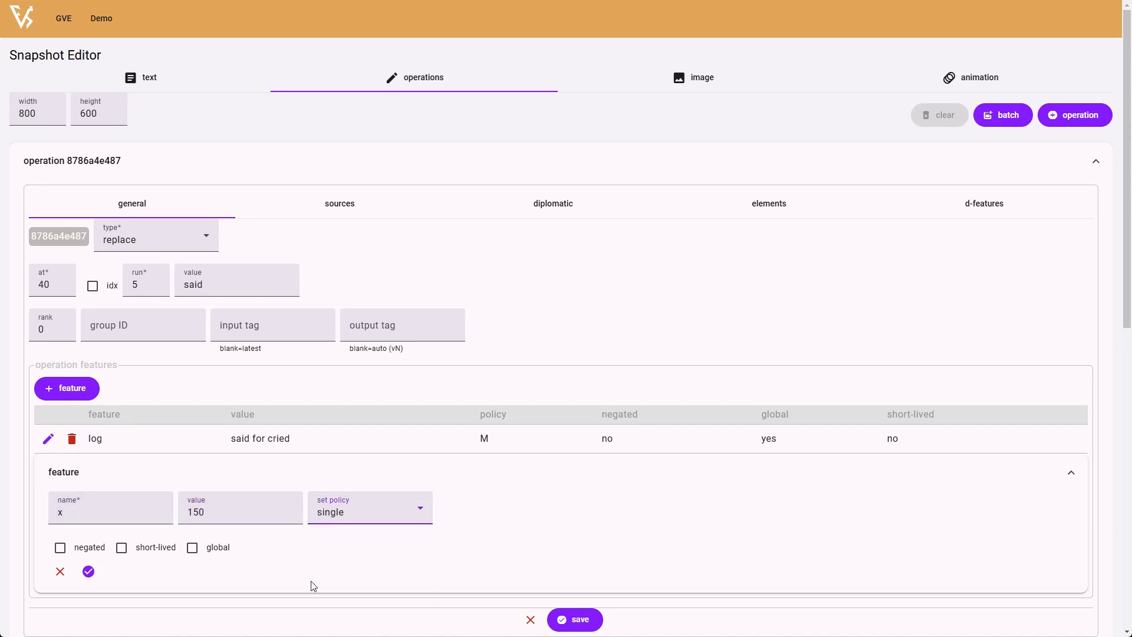
pyautogui.click(89, 571)
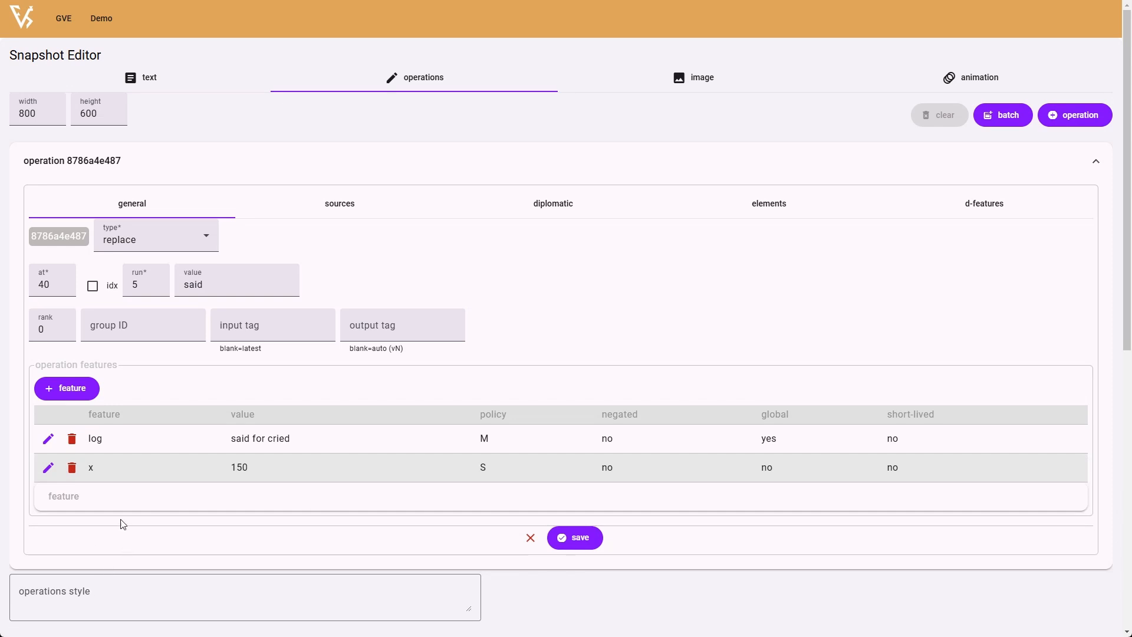
# - Add a feature named y with the value 80 and the single set policy to the operation
pyautogui.click(75, 399)
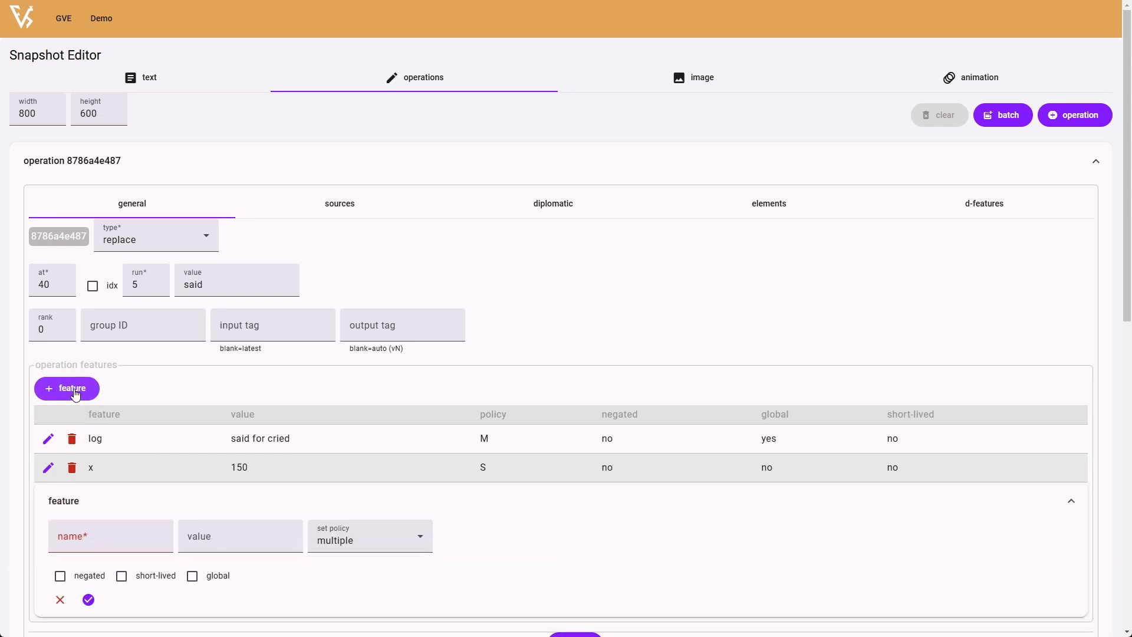
pyautogui.write('y')
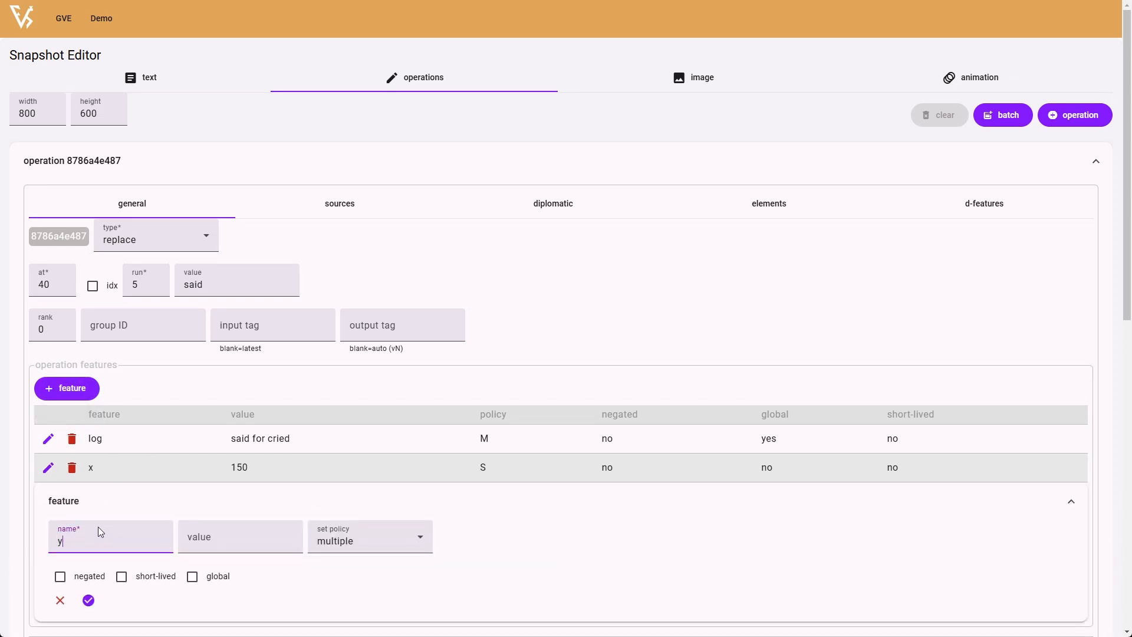
pyautogui.press('Tab')
pyautogui.write('80')
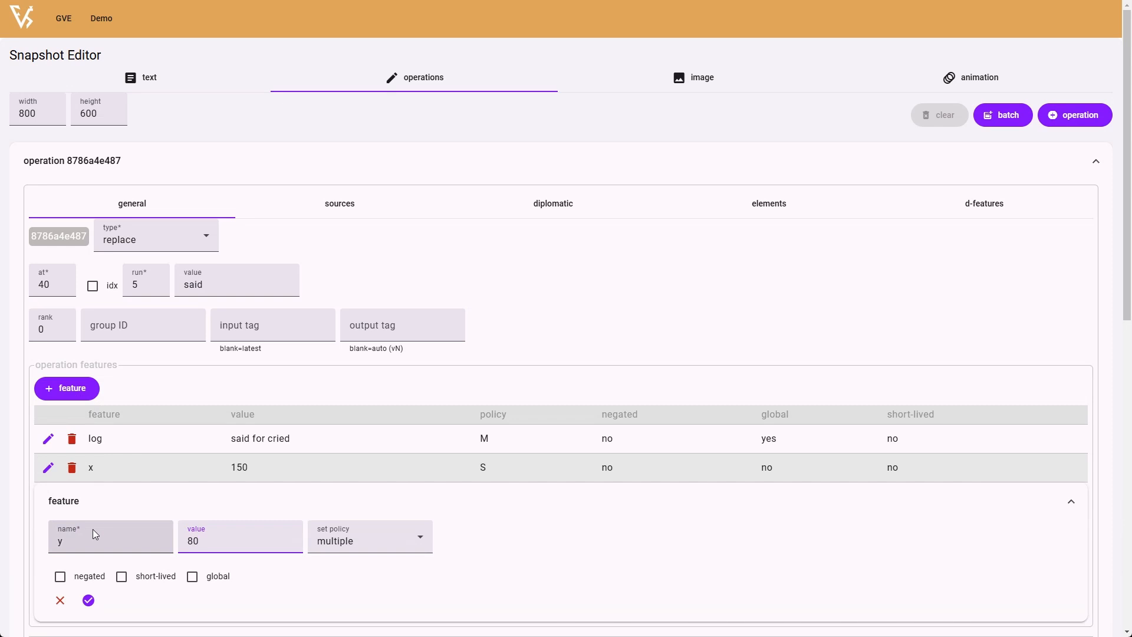
pyautogui.click(366, 536)
pyautogui.click(341, 470)
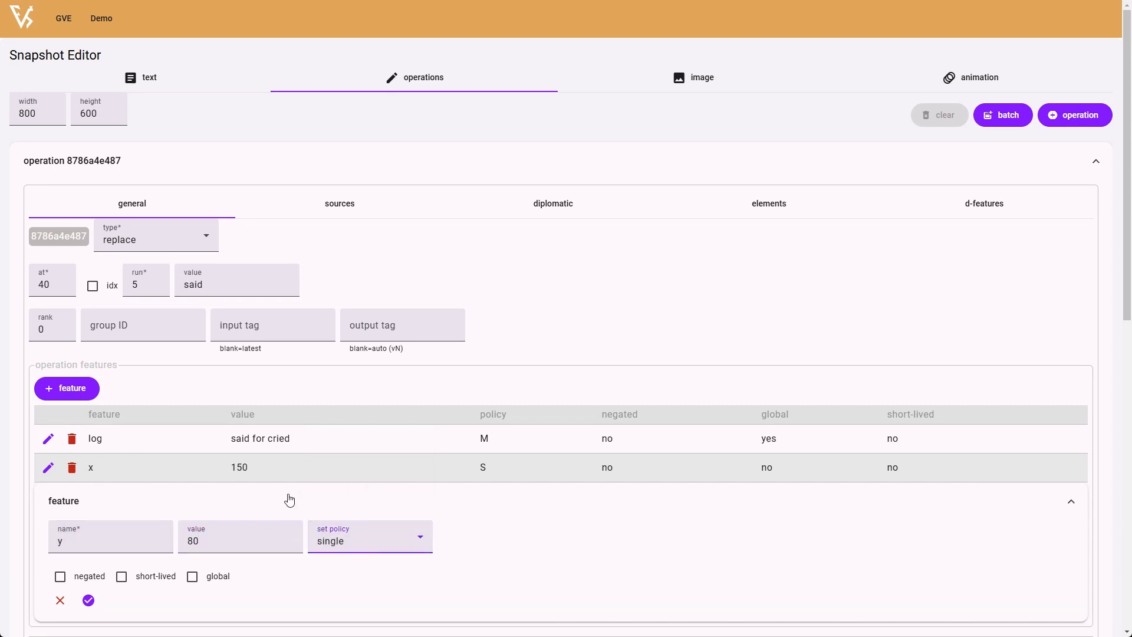
pyautogui.click(89, 600)
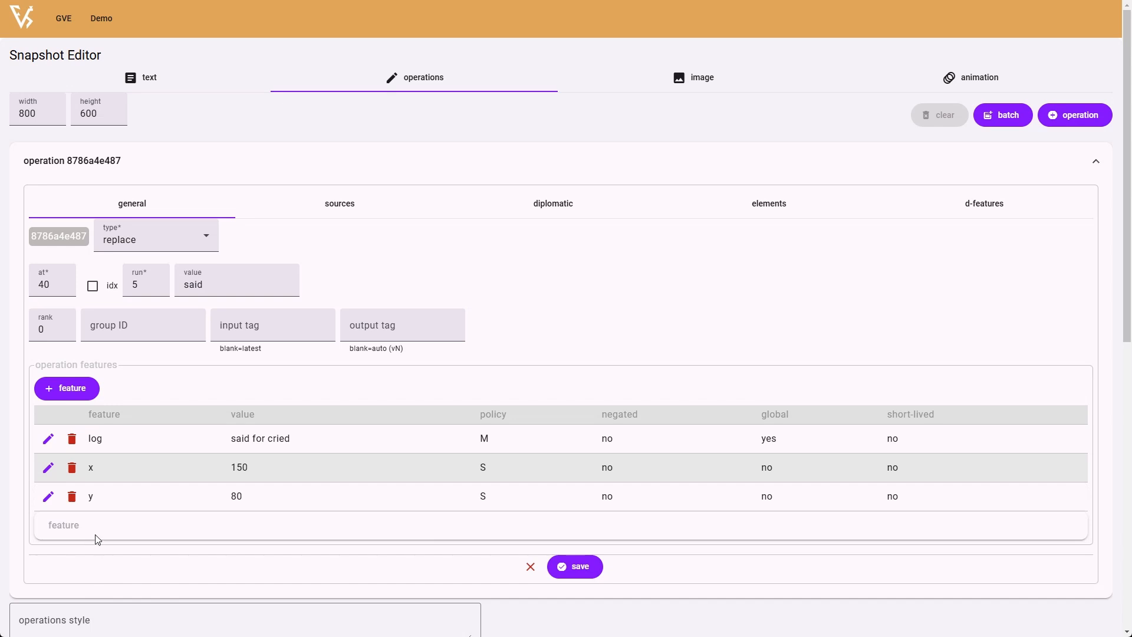
# - Add a feature named style with the value "font-size:28px;fill:red" and the single set policy to the operation
pyautogui.click(65, 387)
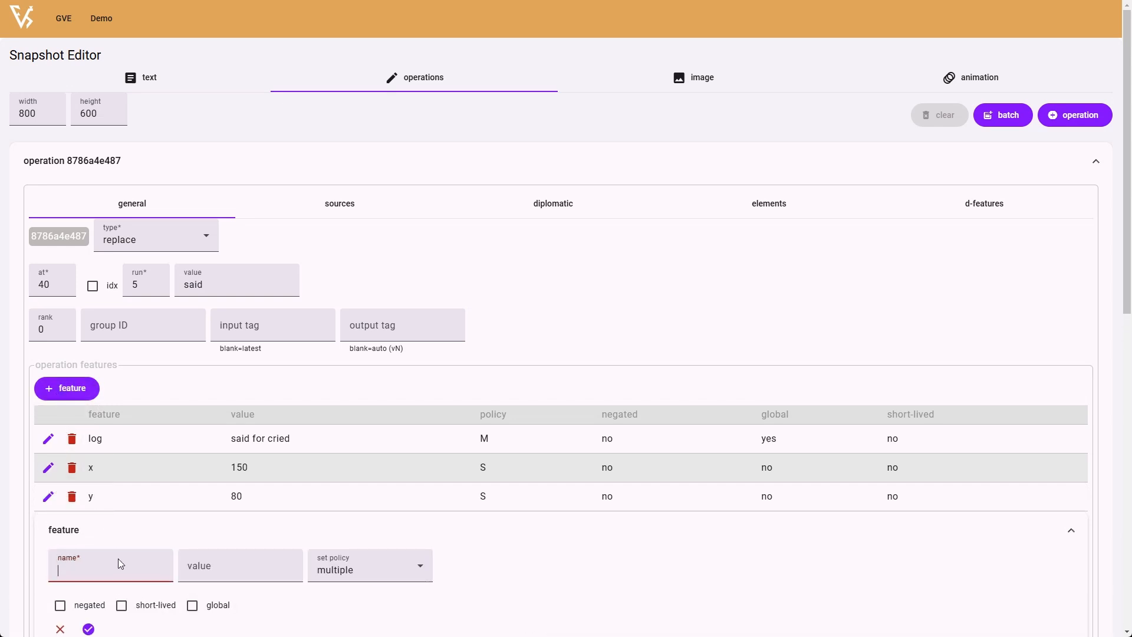
pyautogui.write('style')
pyautogui.press('Tab')
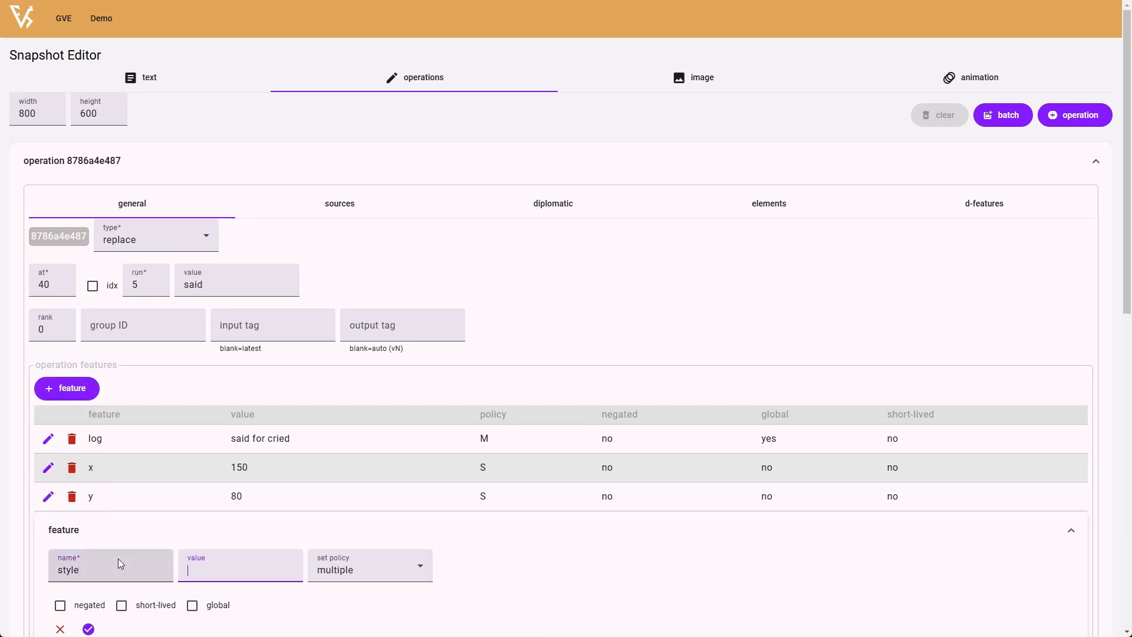
pyautogui.write('font-size:28px;fill:red')
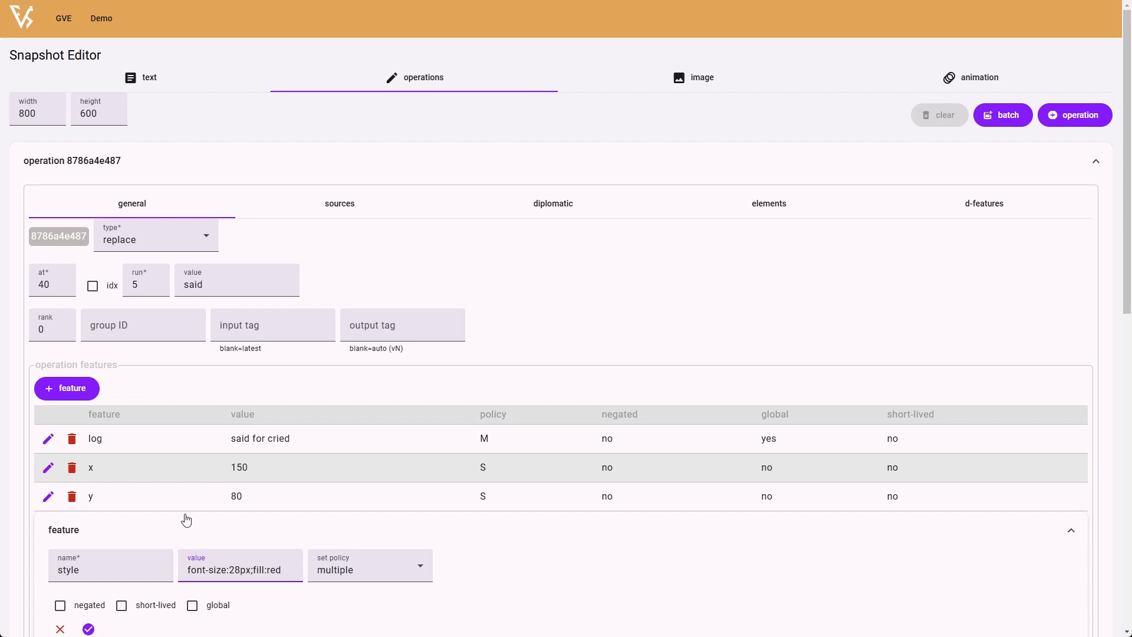
pyautogui.click(358, 567)
pyautogui.click(346, 502)
pyautogui.scroll(-3, 505, 578)
pyautogui.click(89, 452)
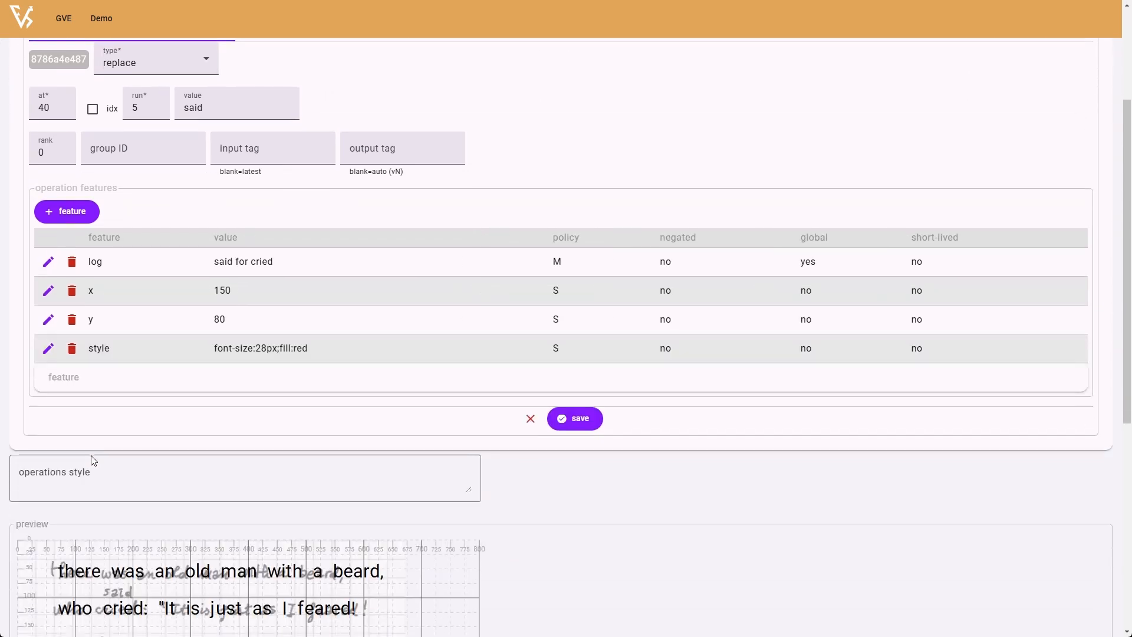
# - Save the replace operation with its four features
pyautogui.scroll(2, 417, 382)
pyautogui.scroll(1, 418, 382)
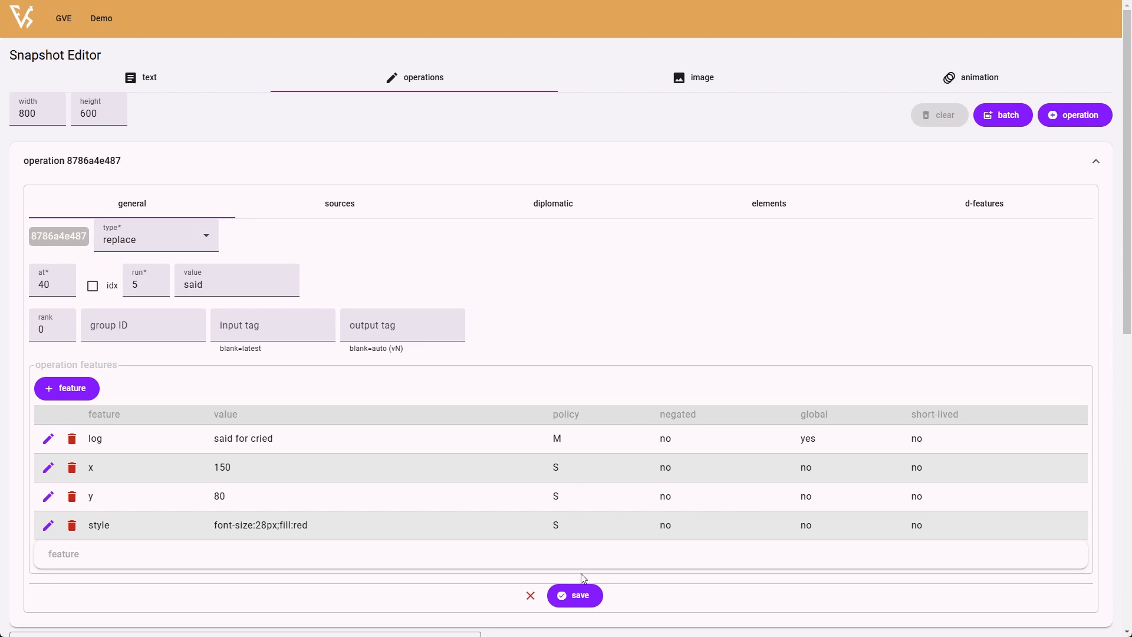
pyautogui.click(581, 596)
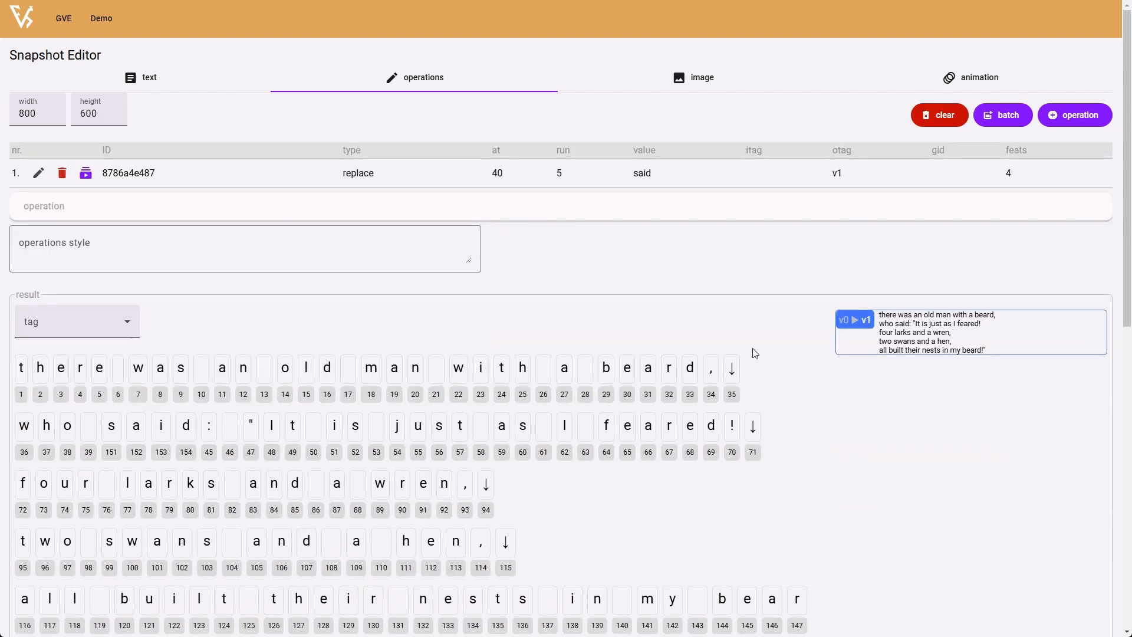
# - Show the v1 result and examine its version-level feature and the features attached to the characters of "said"
pyautogui.click(847, 326)
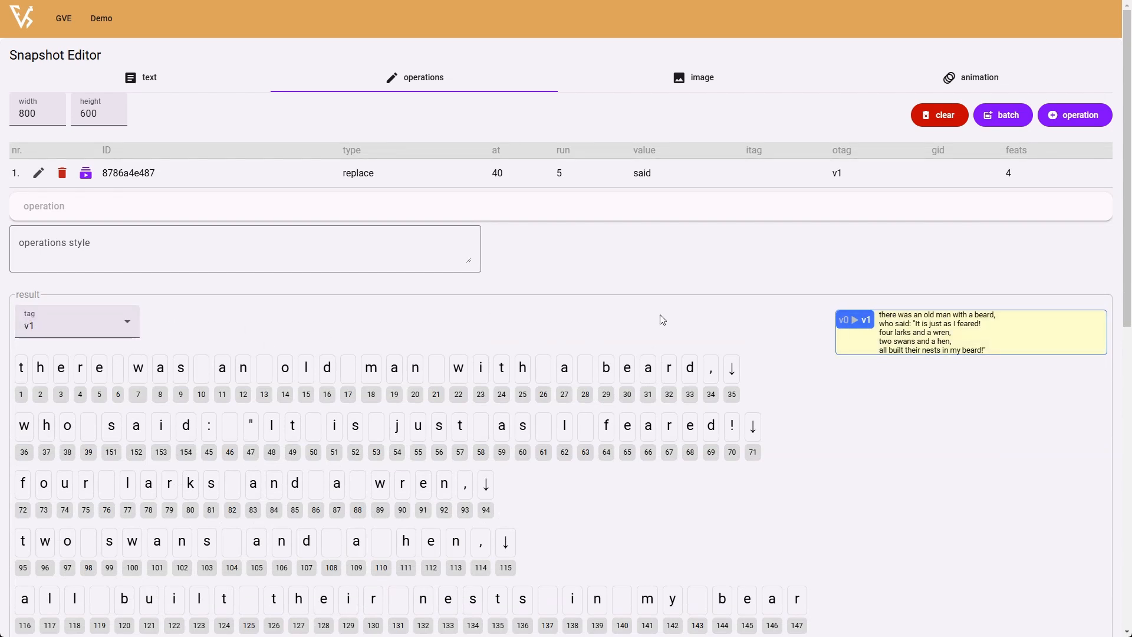
pyautogui.scroll(-2, 662, 318)
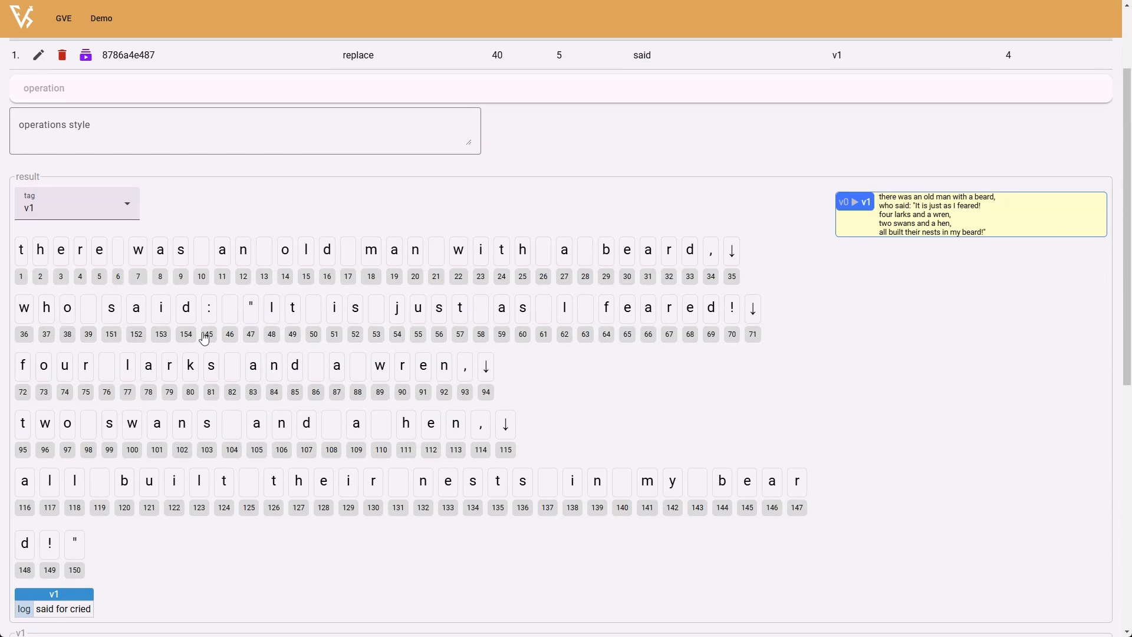
pyautogui.click(112, 312)
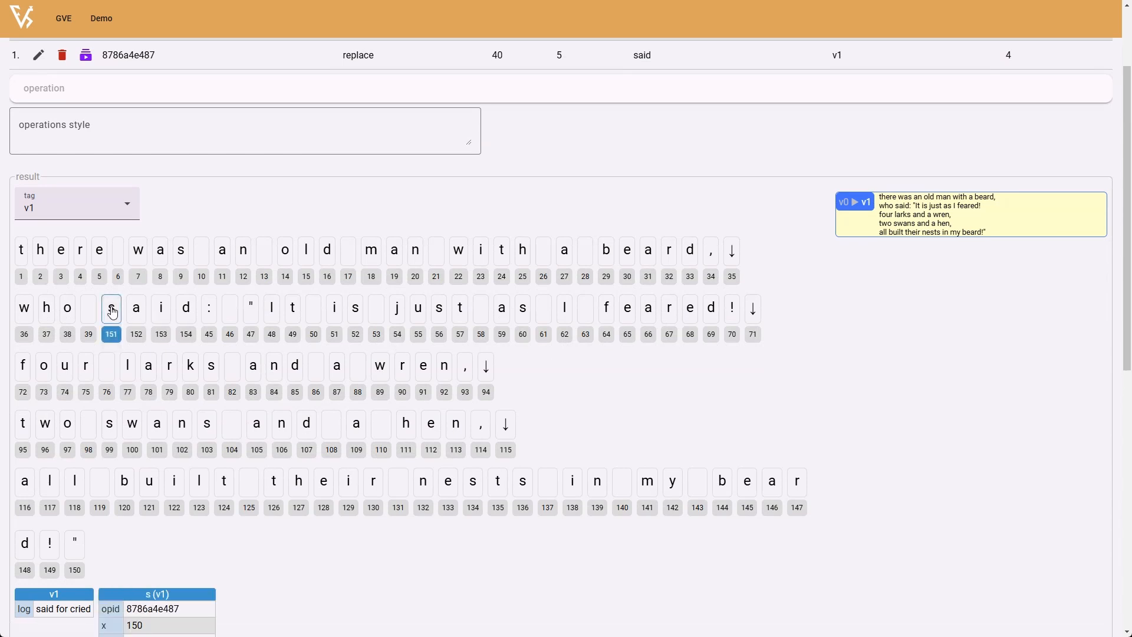
pyautogui.click(146, 313)
pyautogui.click(161, 313)
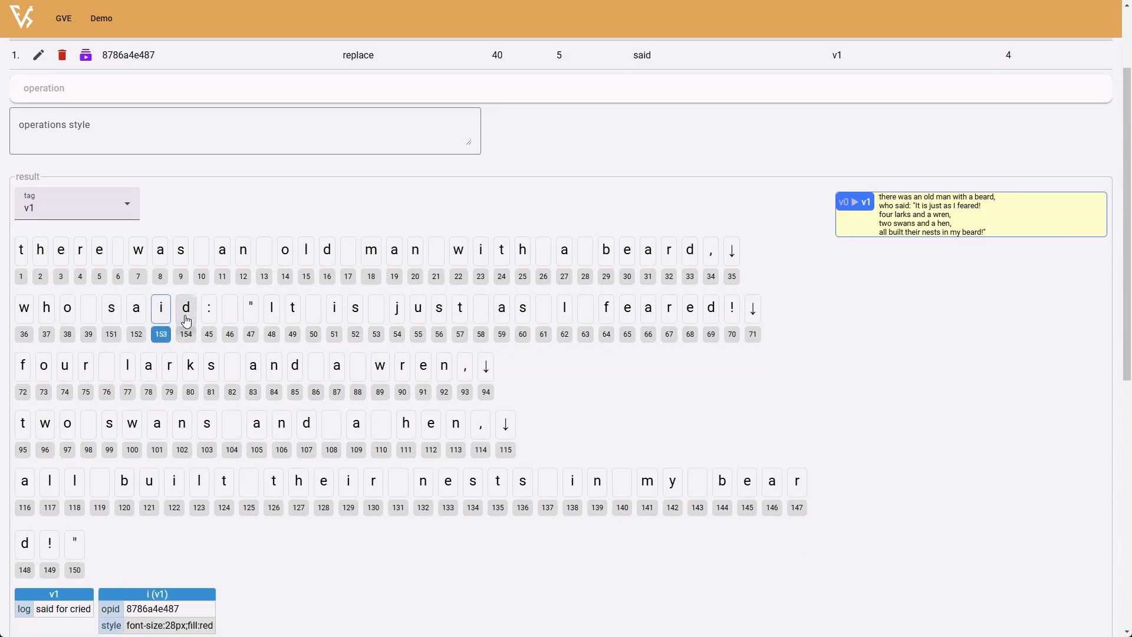
pyautogui.click(186, 313)
pyautogui.click(115, 312)
pyautogui.scroll(-2, 112, 306)
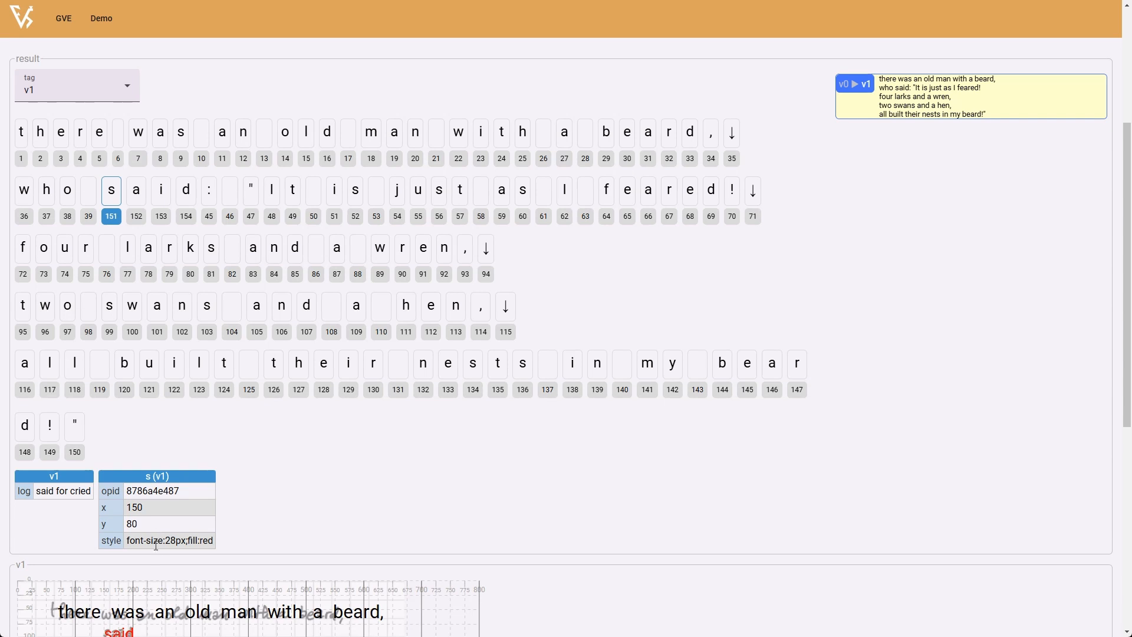
# - Compare the first character's features with those of the other characters in "said", and check the word's placement in the v1 preview
pyautogui.click(138, 203)
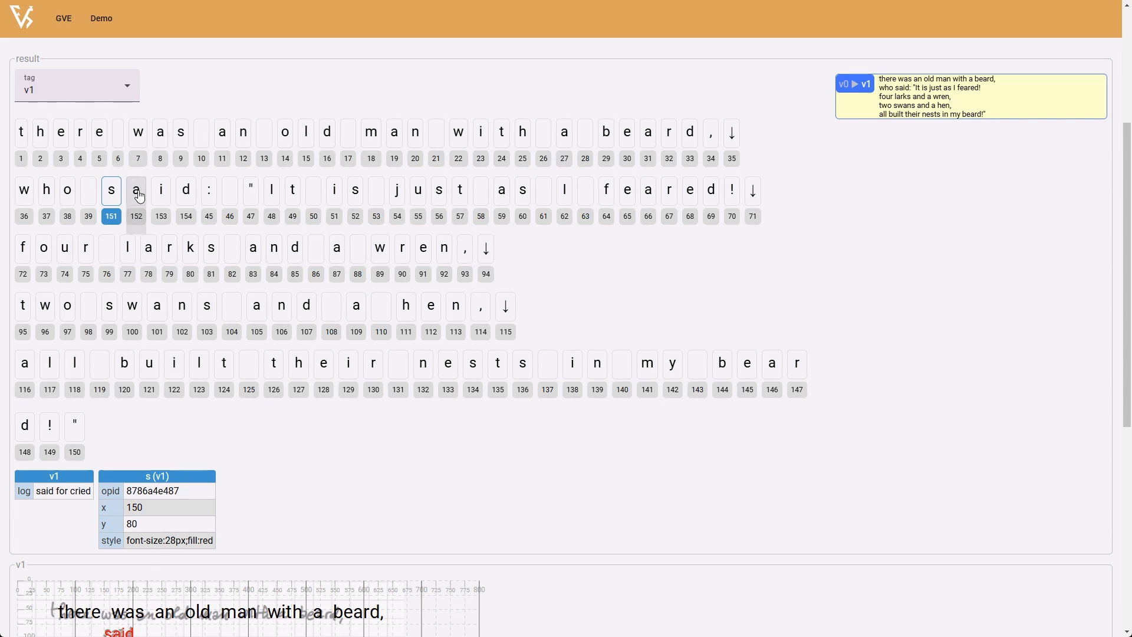
pyautogui.click(161, 196)
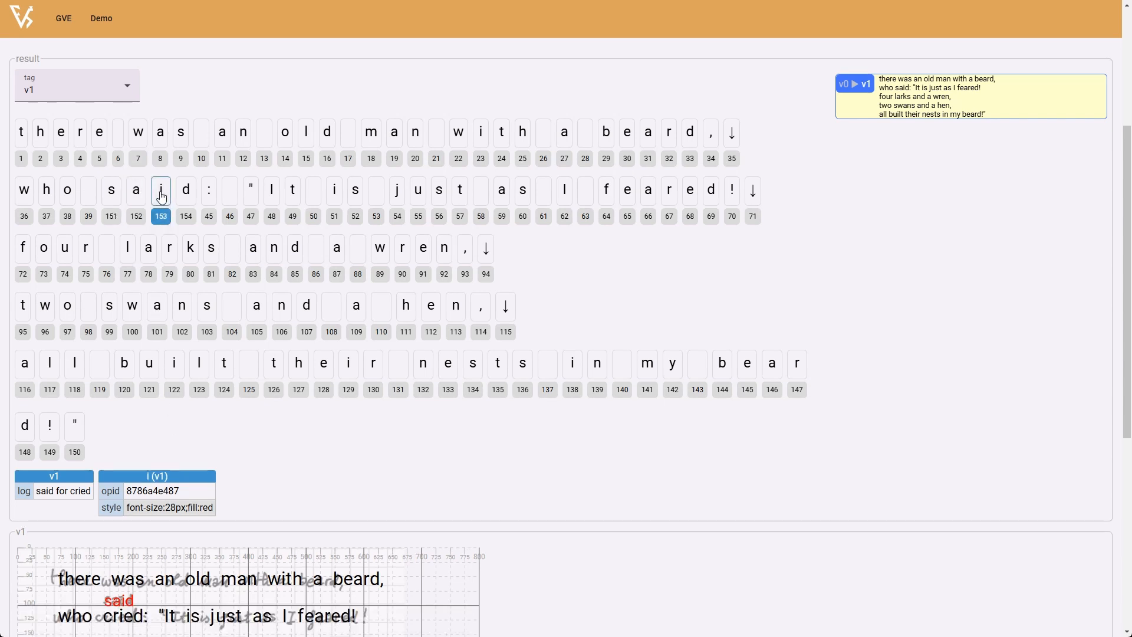
pyautogui.click(179, 199)
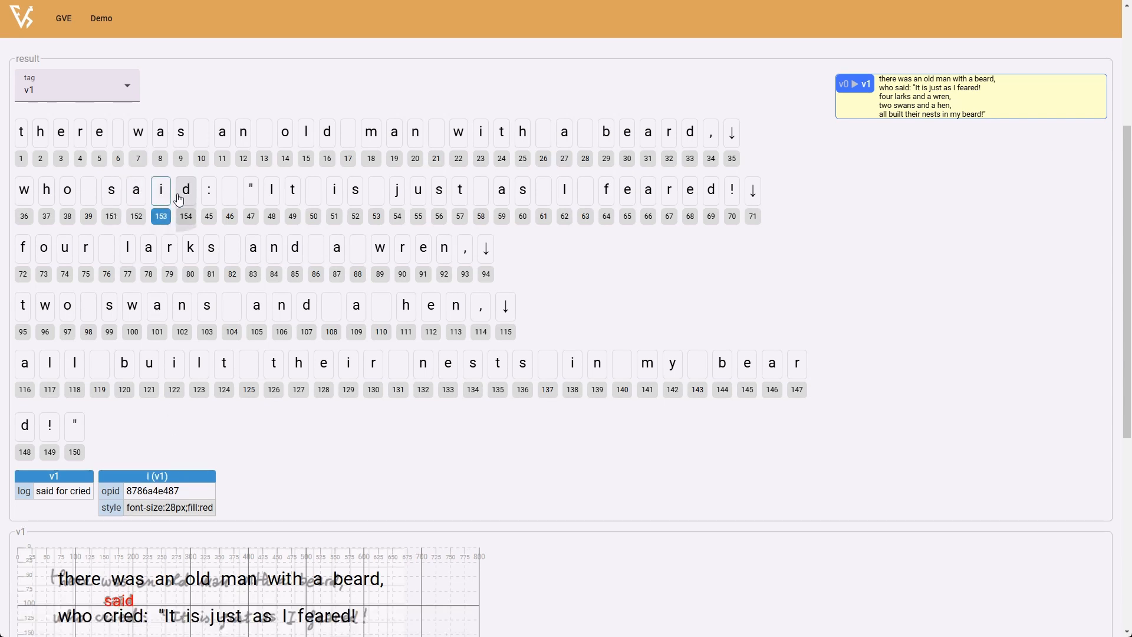
pyautogui.click(112, 196)
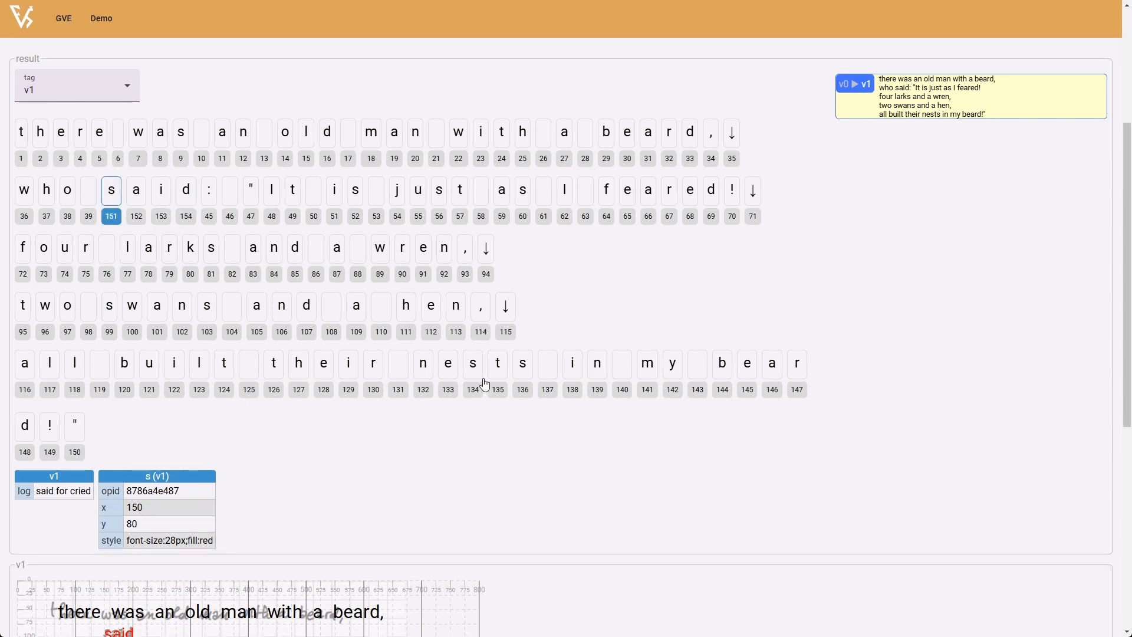
pyautogui.scroll(-6, 483, 383)
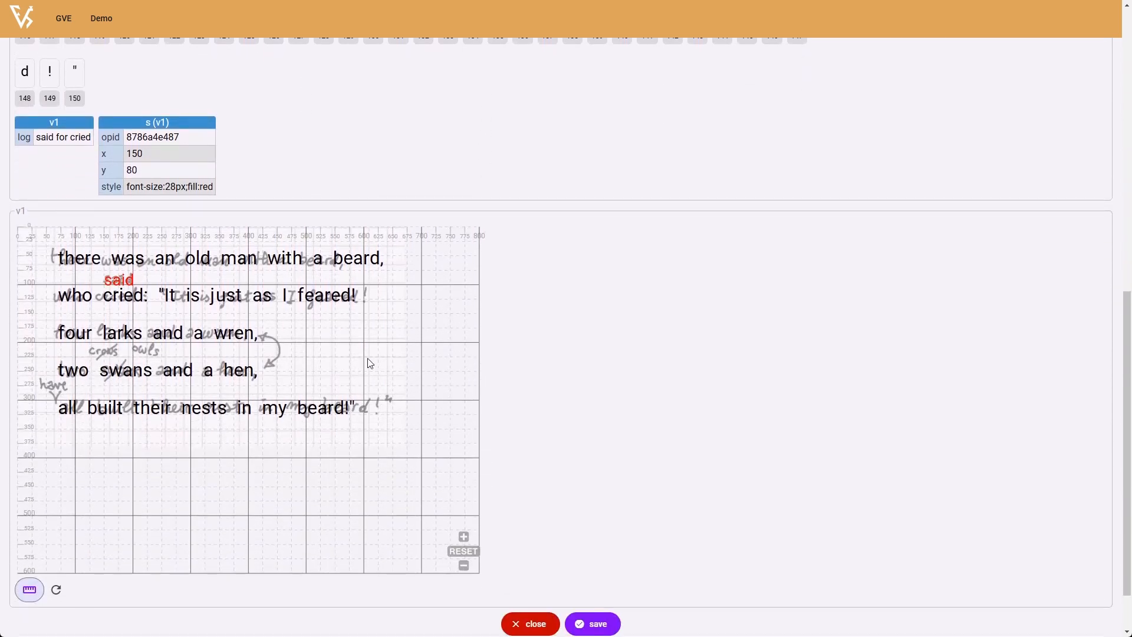
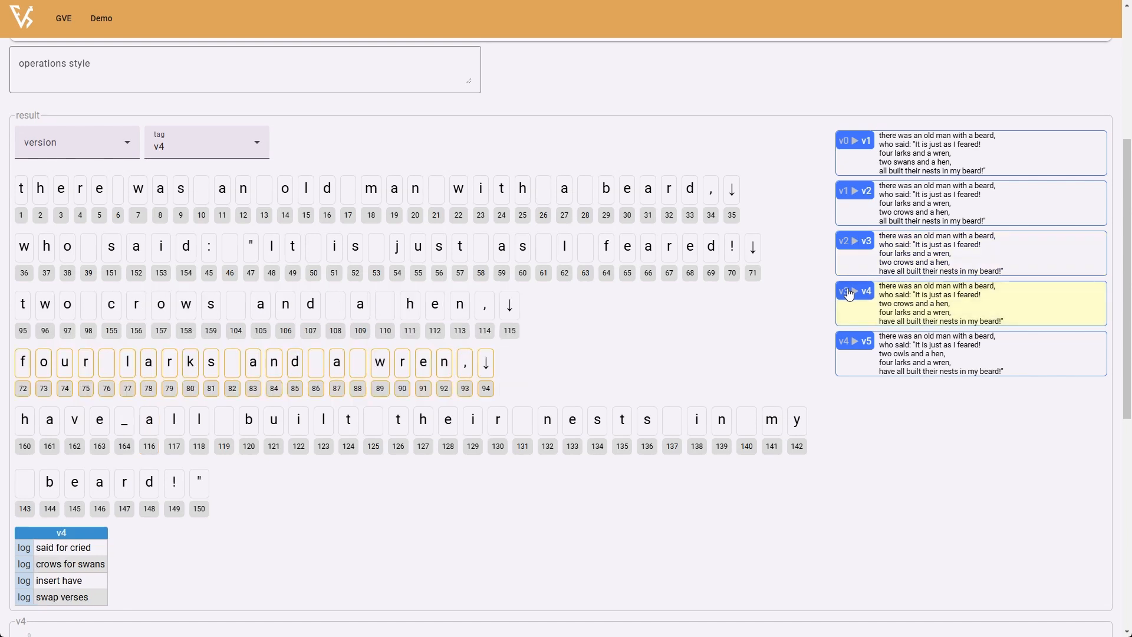
# - Show the v5 result and the v4 result, and compare their version-level features and their previews over the manuscript image
pyautogui.click(850, 347)
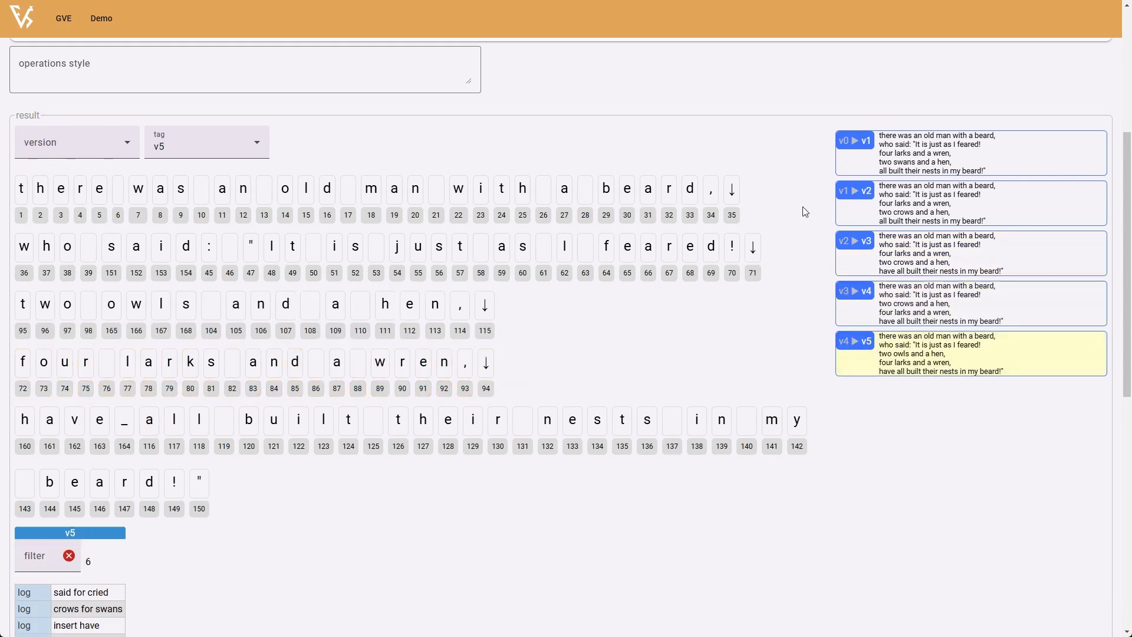
pyautogui.scroll(-8, 717, 319)
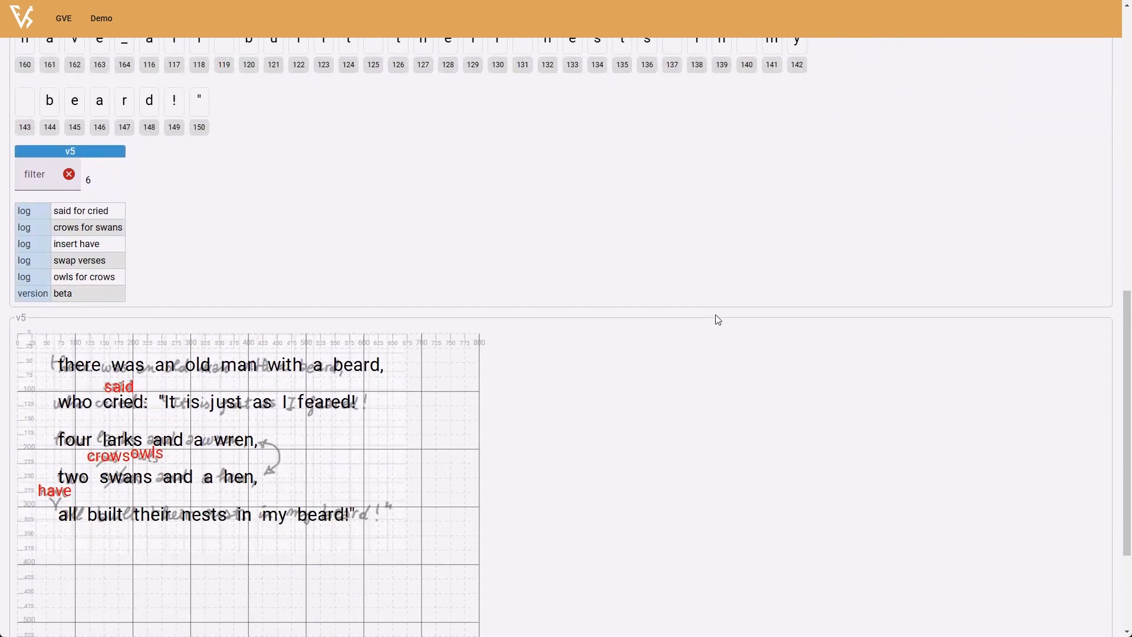
pyautogui.scroll(5, 717, 319)
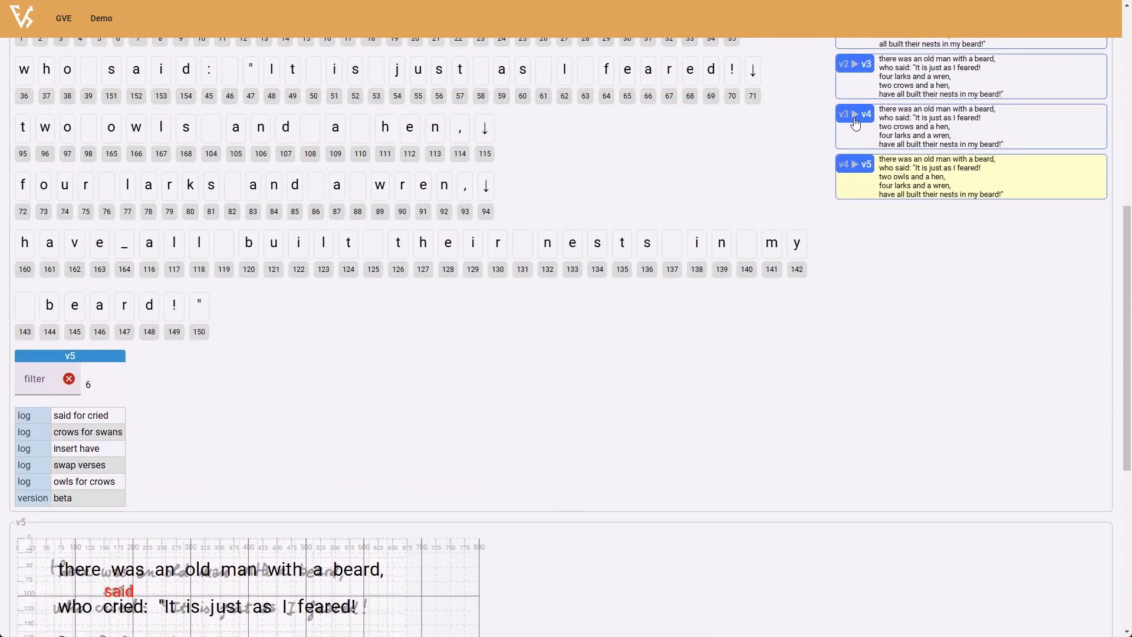
pyautogui.click(909, 129)
pyautogui.scroll(-5, 668, 421)
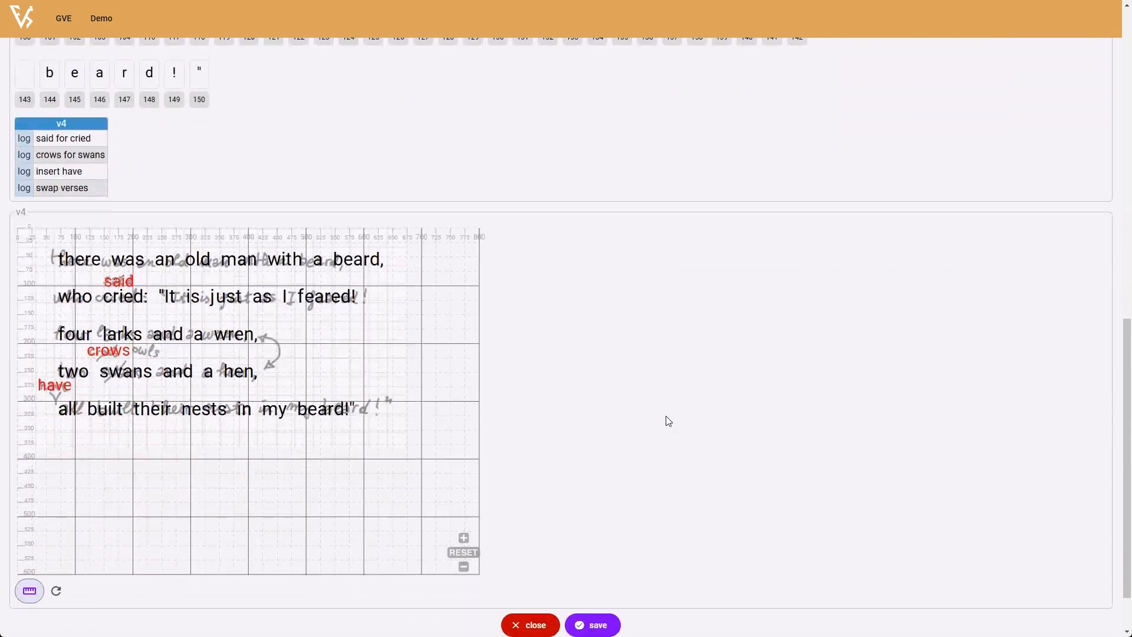
pyautogui.scroll(5, 667, 420)
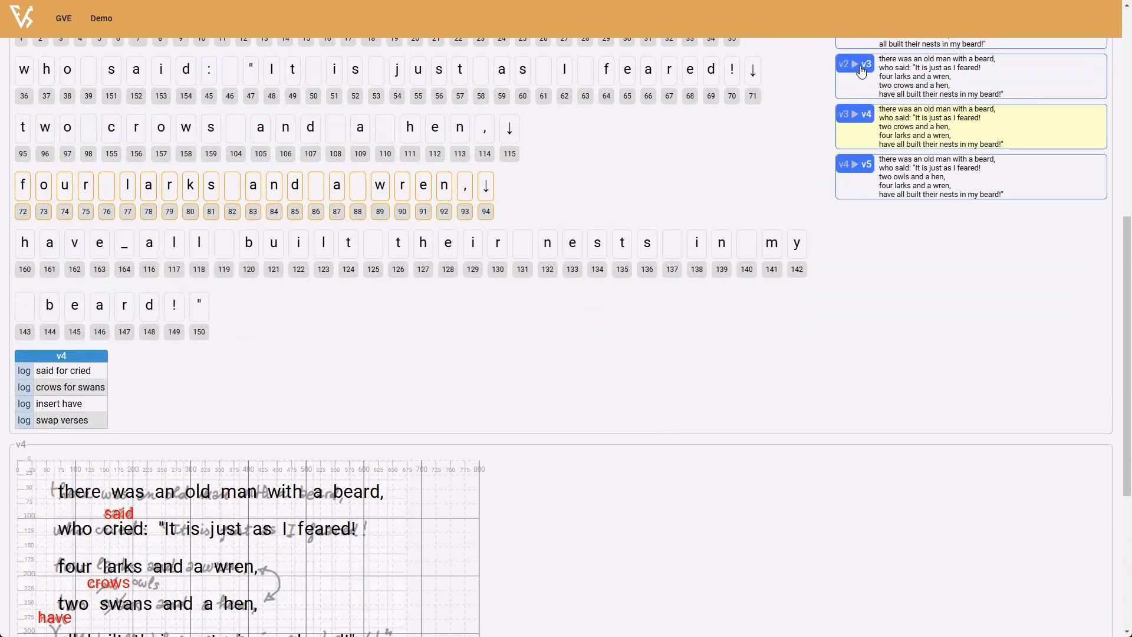
pyautogui.scroll(5, 861, 75)
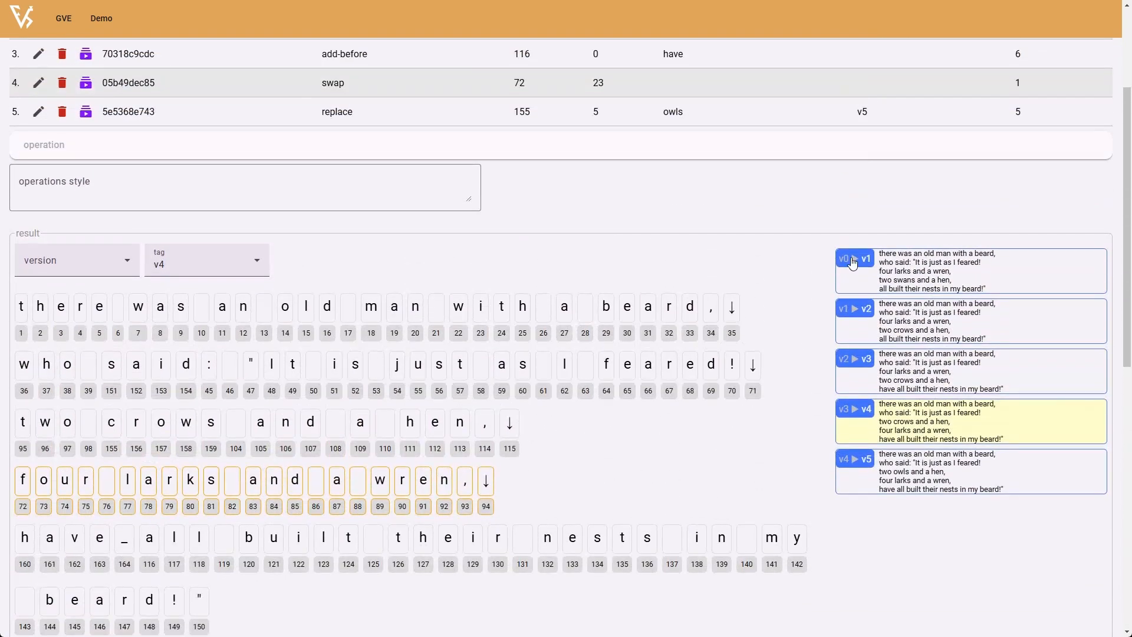
# - Show the v1 result and check how the replacement of "cried" by "said" is rendered in its preview
pyautogui.click(855, 259)
pyautogui.scroll(-10, 604, 337)
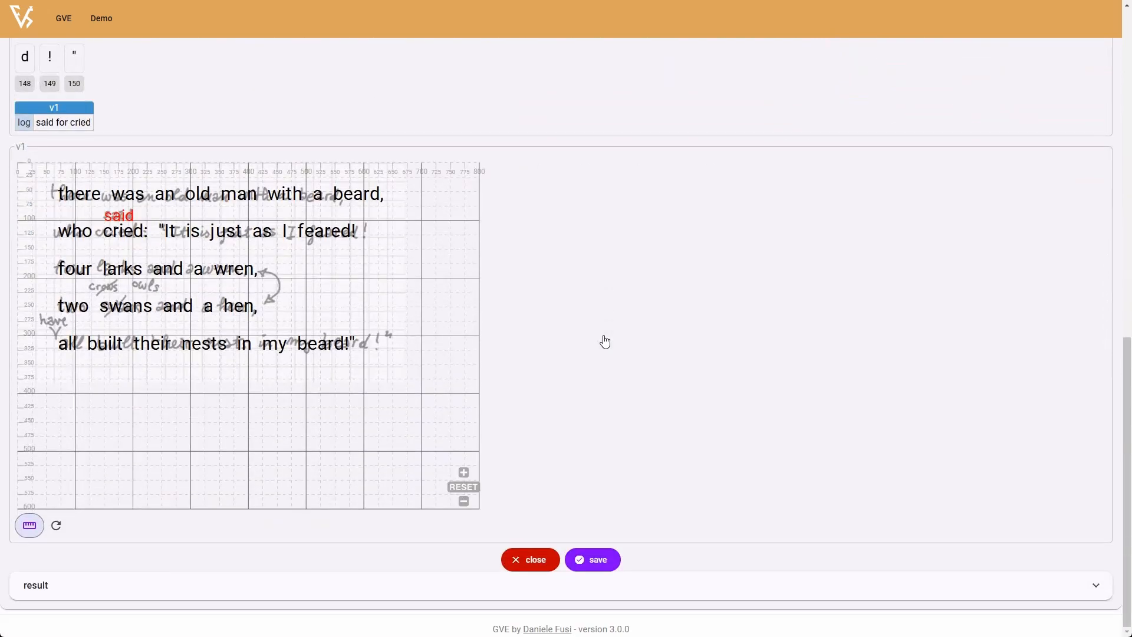
pyautogui.scroll(8, 606, 340)
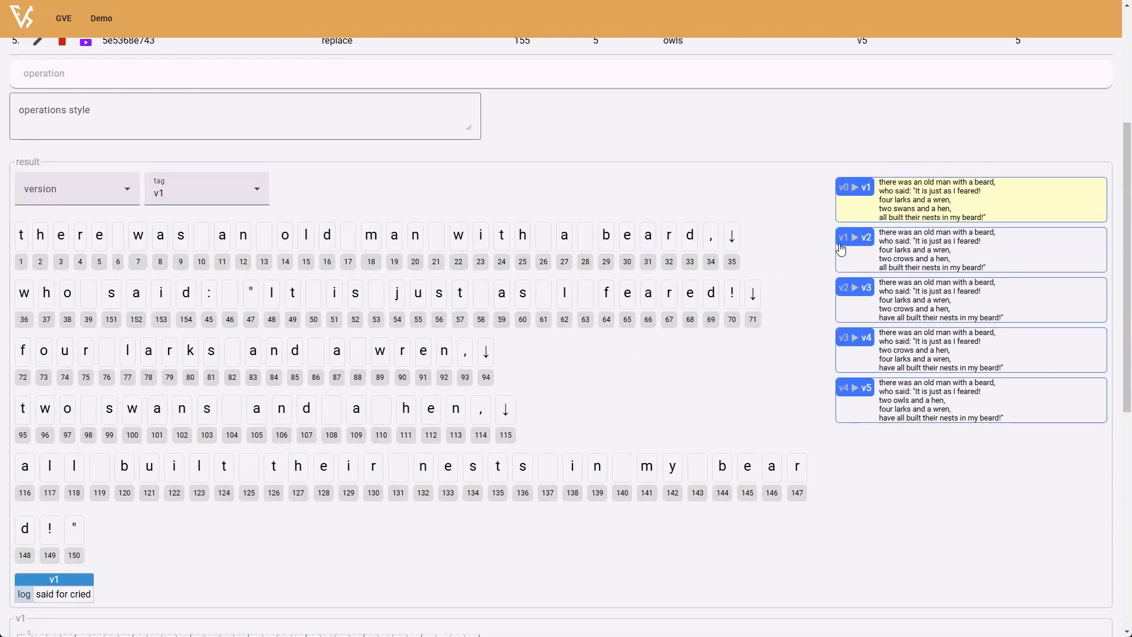
# - Show the v2 result and check how "crows" is placed in place of "swans" in its preview
pyautogui.click(853, 243)
pyautogui.scroll(-9, 502, 346)
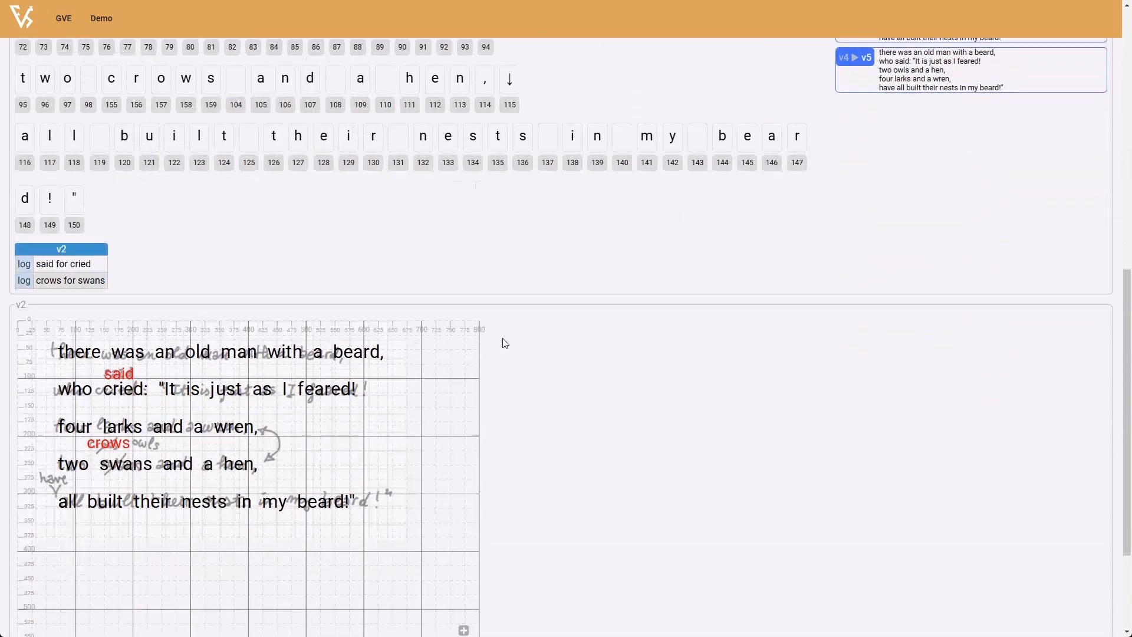
pyautogui.scroll(10, 506, 344)
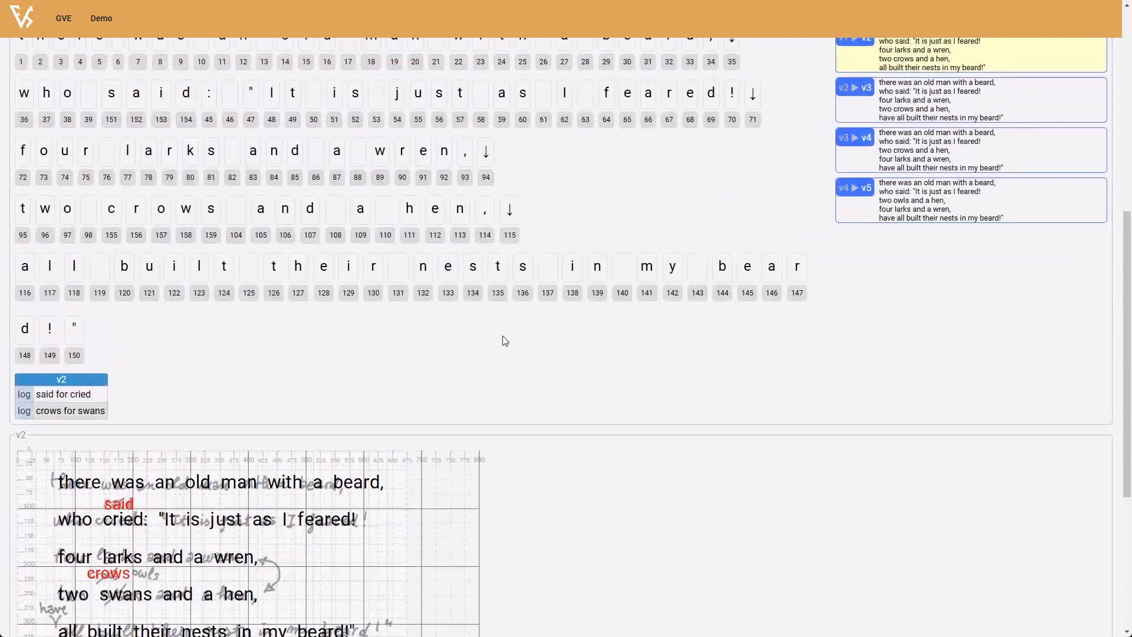
# - Show the v3 result and examine its version features and the position of the inserted "have" in the preview
pyautogui.click(852, 397)
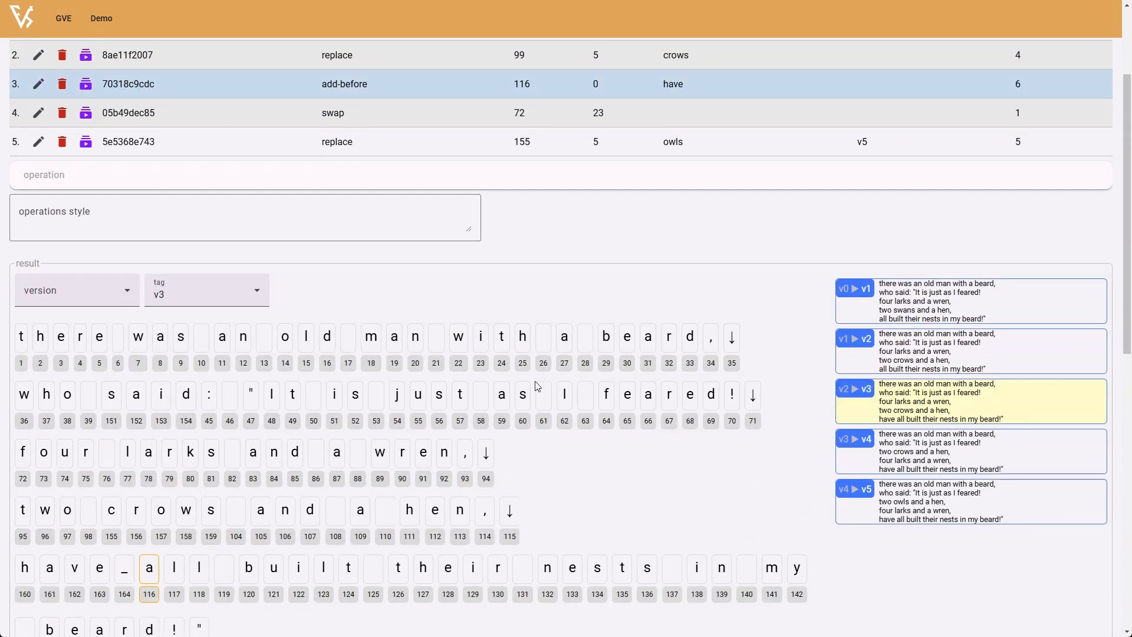
pyautogui.scroll(-4, 536, 384)
pyautogui.scroll(-5, 536, 384)
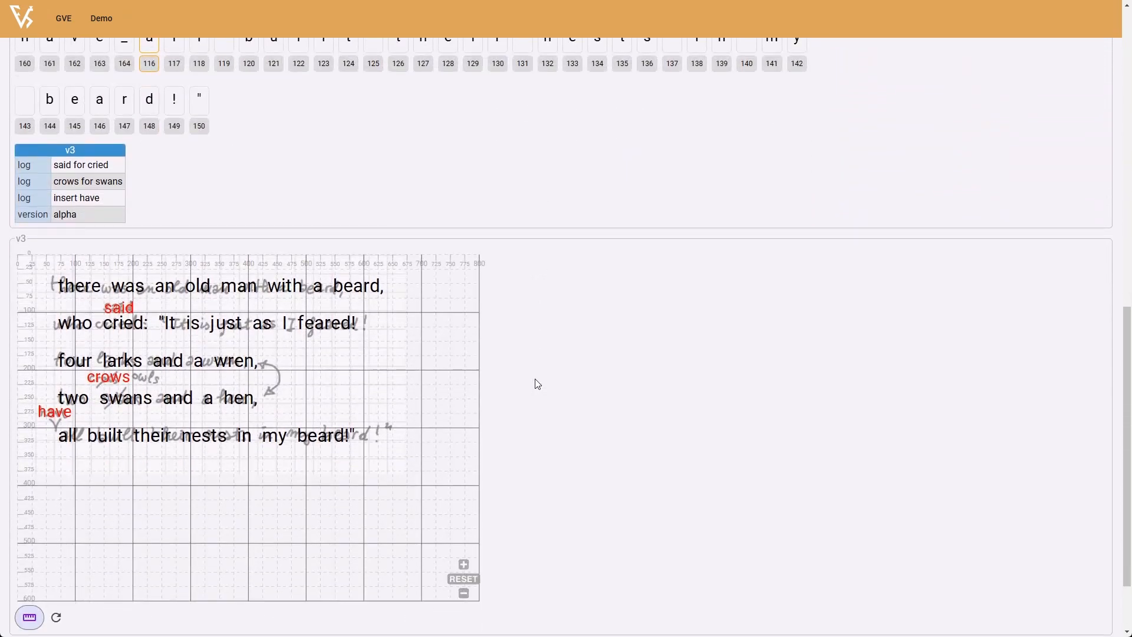
pyautogui.scroll(7, 537, 384)
# - Show the v4 result and examine the swapped verses in its text, its version features and its preview
pyautogui.click(836, 326)
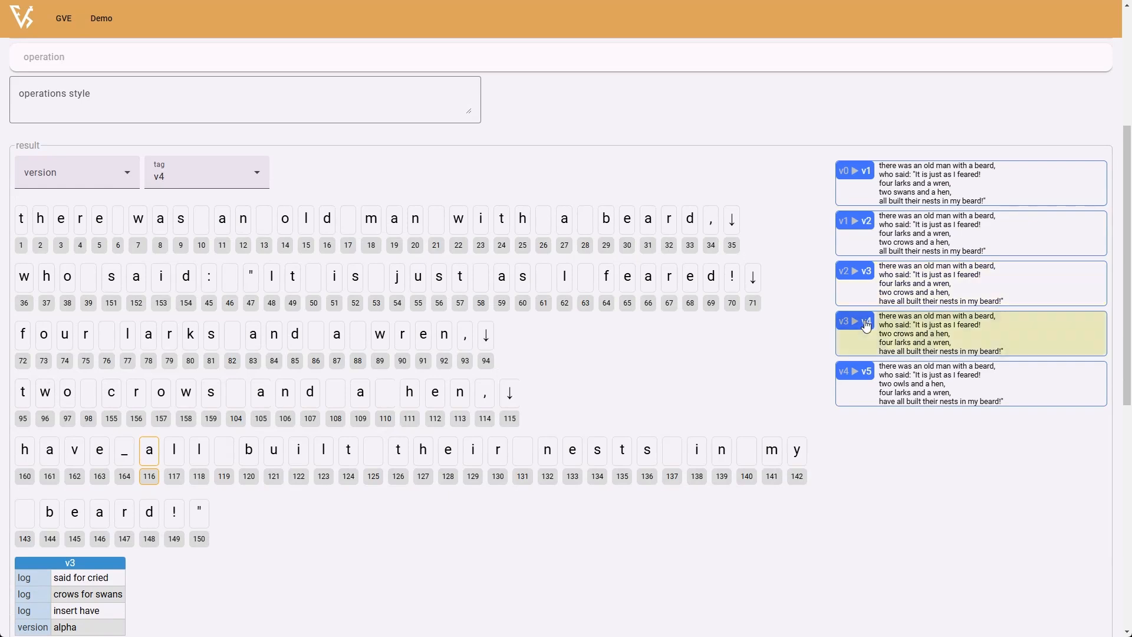
pyautogui.scroll(-1, 368, 444)
pyautogui.scroll(-6, 369, 443)
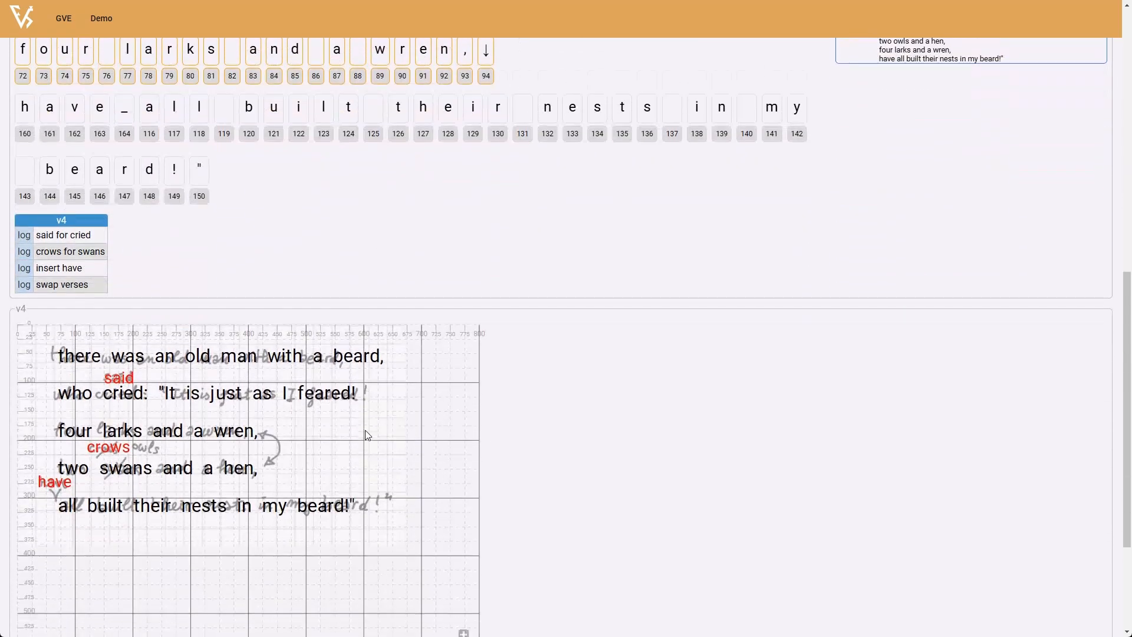
pyautogui.scroll(2, 430, 415)
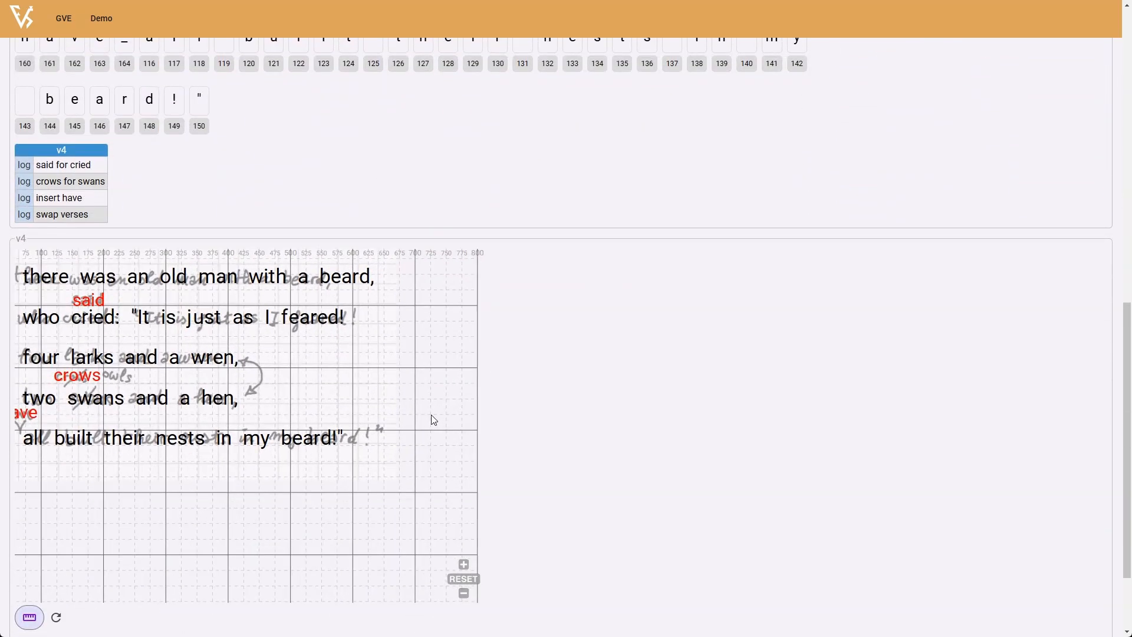
pyautogui.scroll(7, 710, 393)
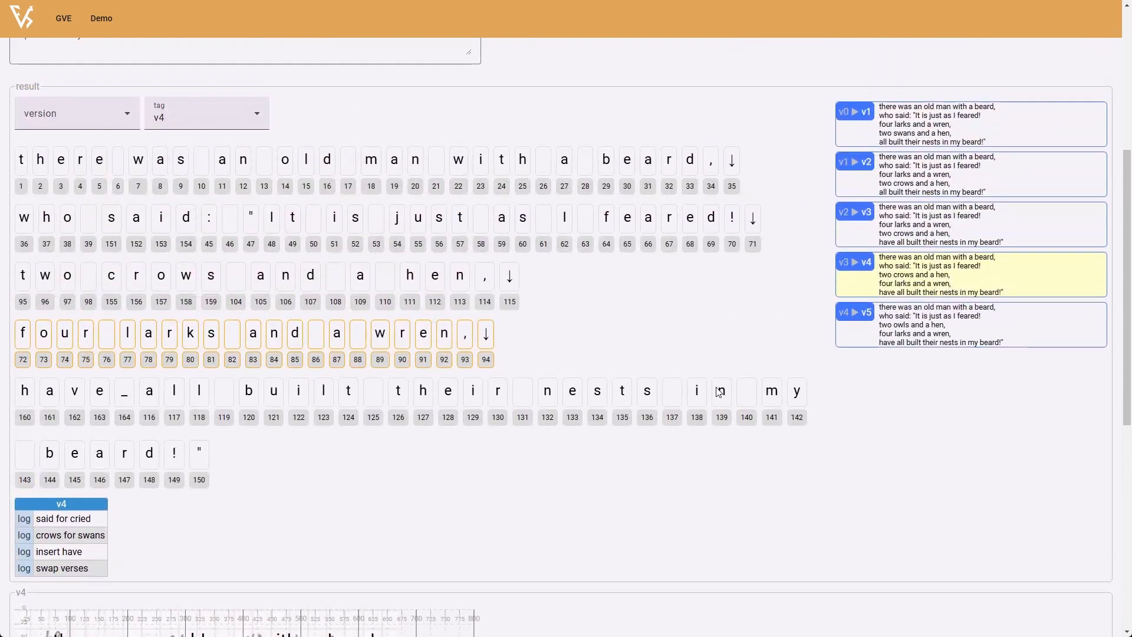
# - Show the v5 result and examine its version features and the position of "owls" in the preview
pyautogui.click(863, 383)
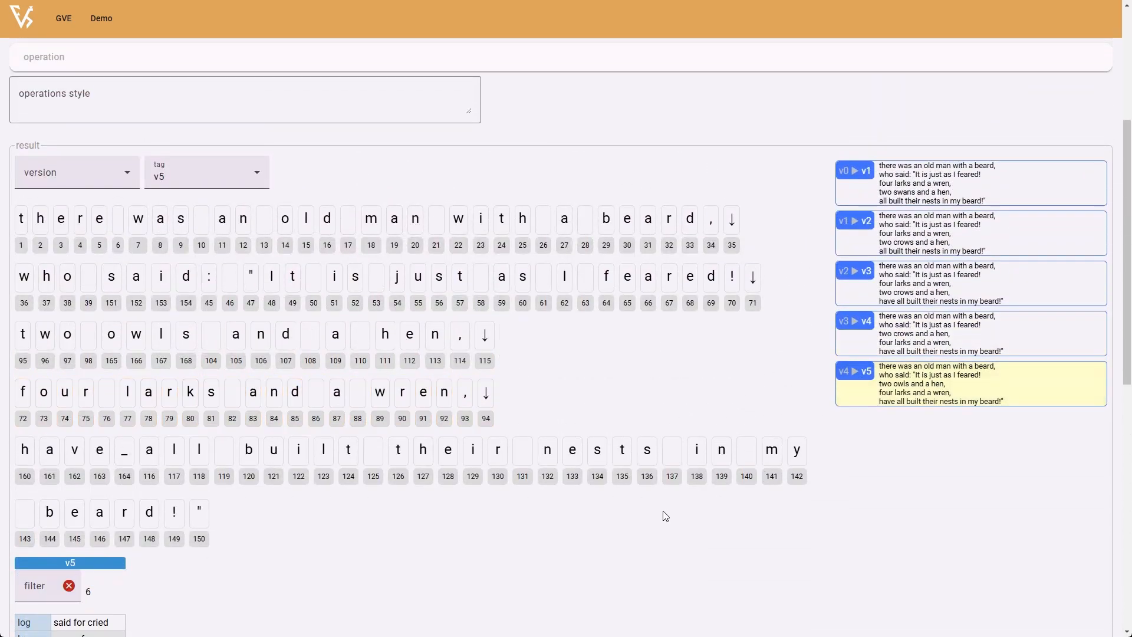
pyautogui.scroll(-7, 664, 513)
pyautogui.scroll(-1, 664, 508)
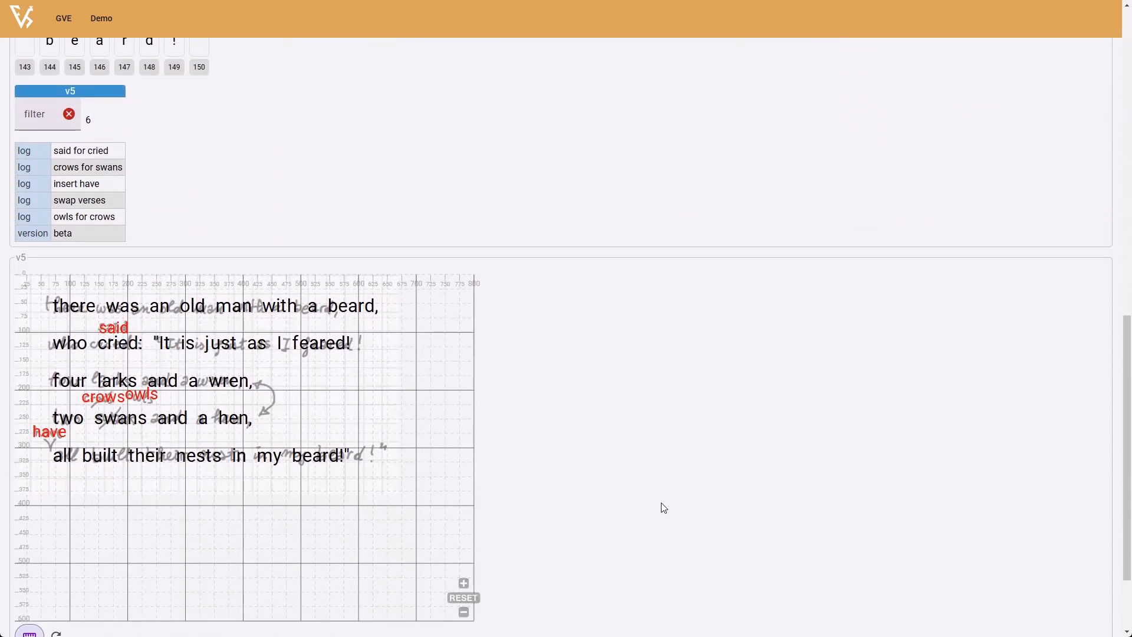
pyautogui.scroll(3, 663, 508)
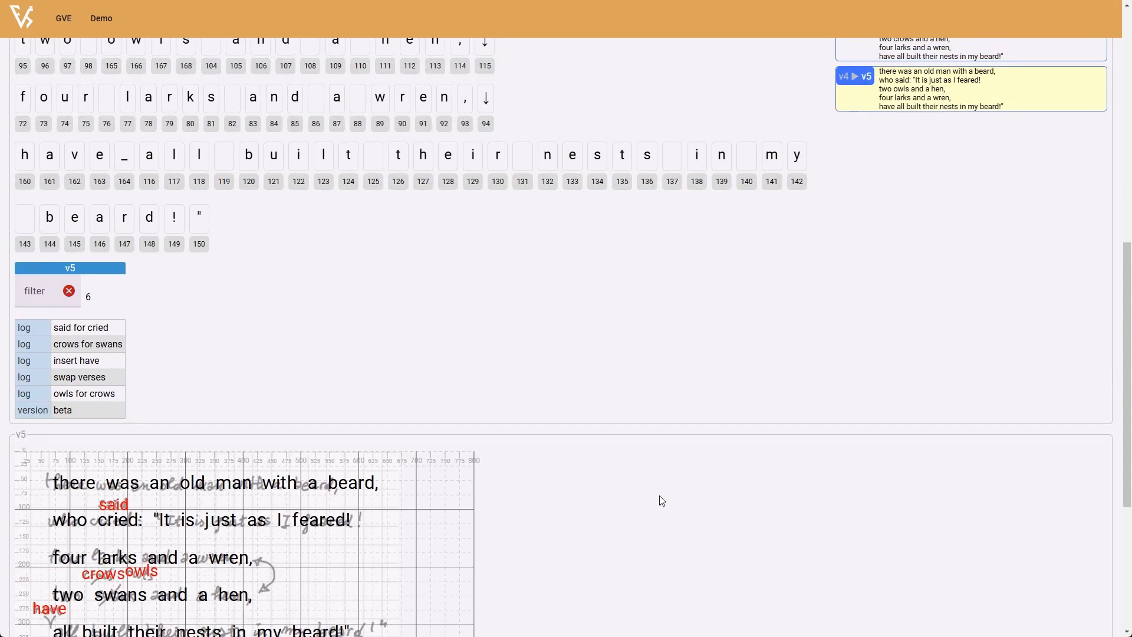
pyautogui.scroll(5, 661, 501)
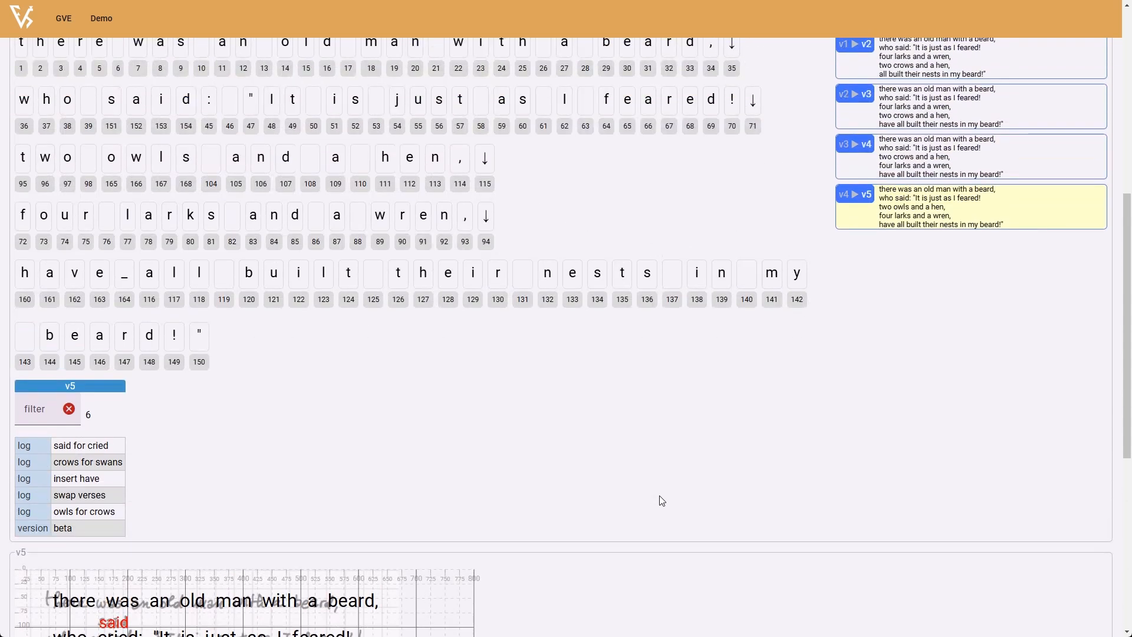
pyautogui.scroll(1, 659, 495)
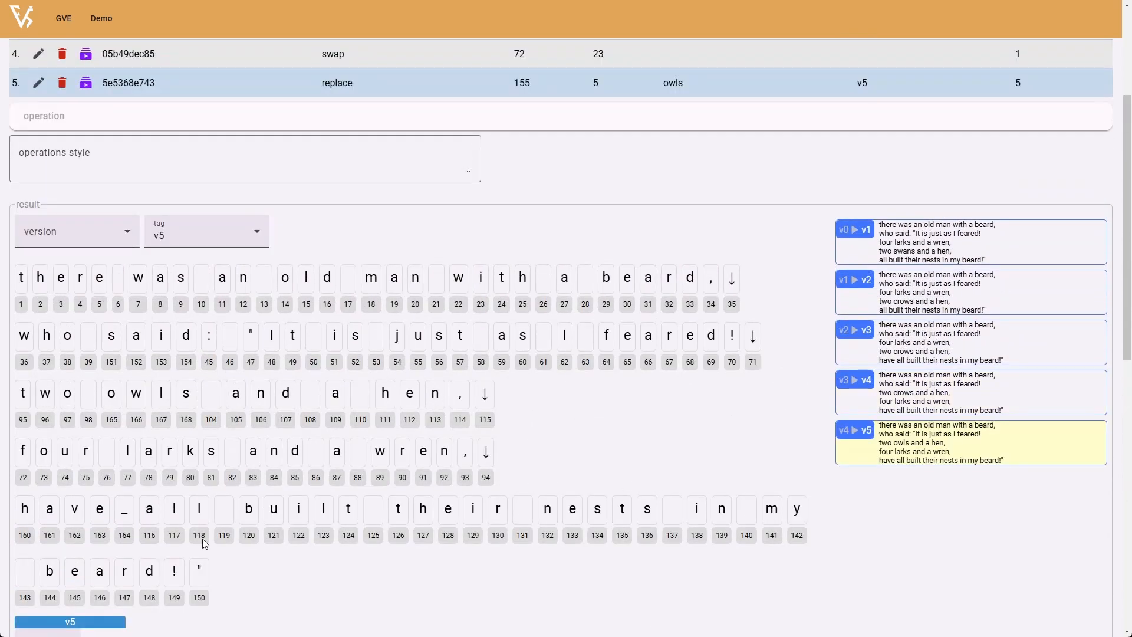
# - Compare the features attached to each character of "owls" in v5, ending on the first character
pyautogui.click(114, 395)
pyautogui.scroll(-2, 232, 434)
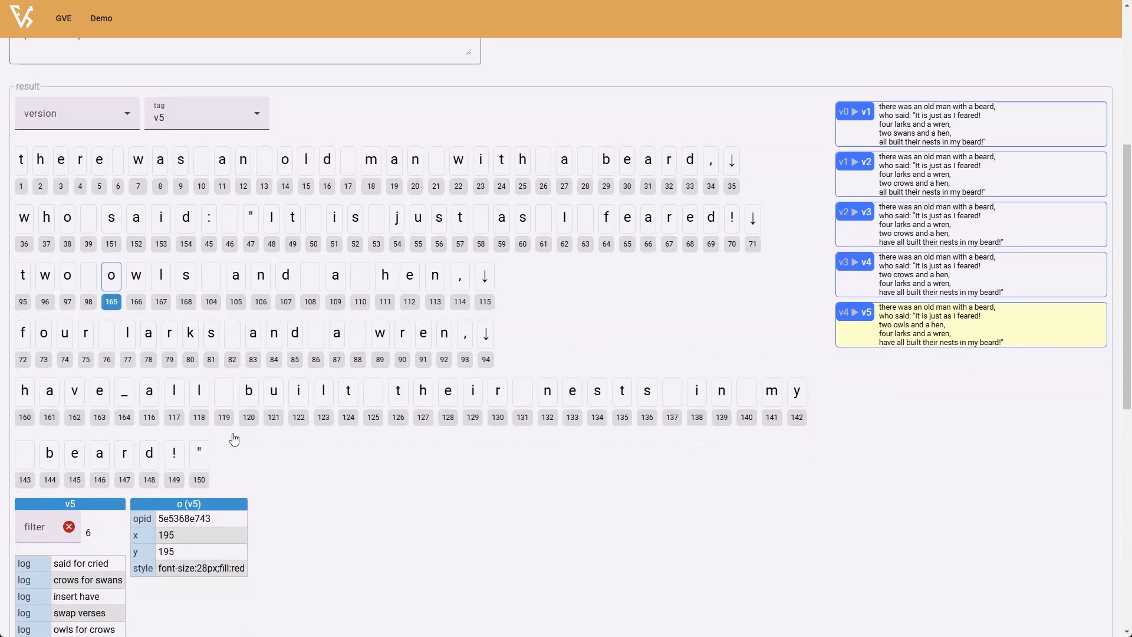
pyautogui.scroll(-2, 184, 368)
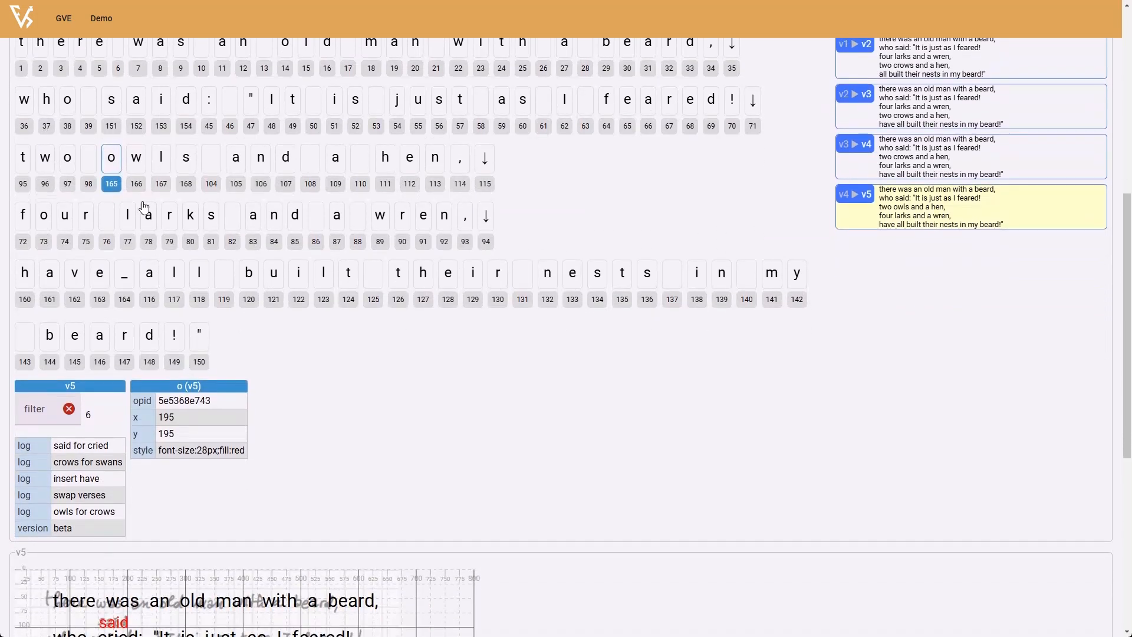
pyautogui.click(140, 168)
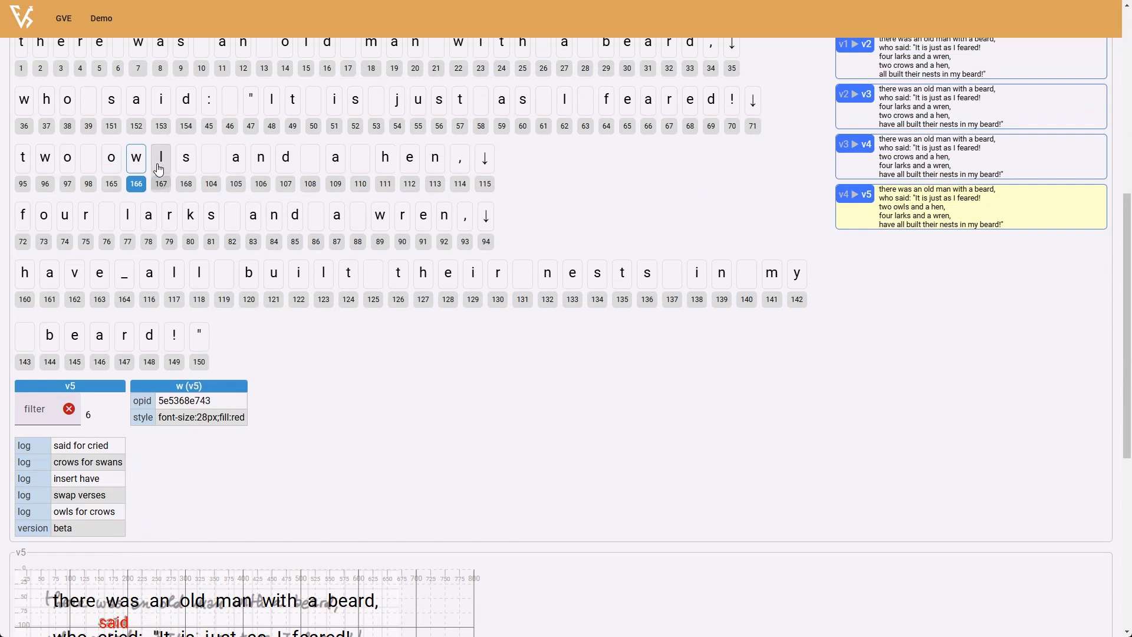
pyautogui.click(162, 167)
pyautogui.click(181, 168)
pyautogui.click(116, 165)
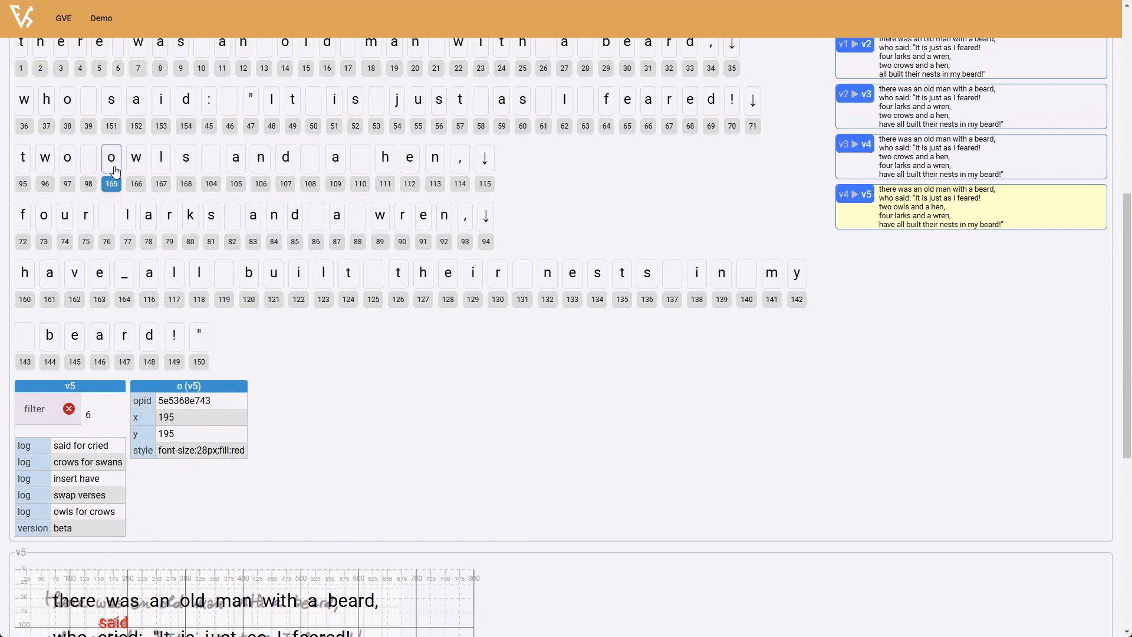
# - Show the v5 result's preview and inspect the added words against the manuscript image, down to the inserted "have"
pyautogui.scroll(-6, 637, 402)
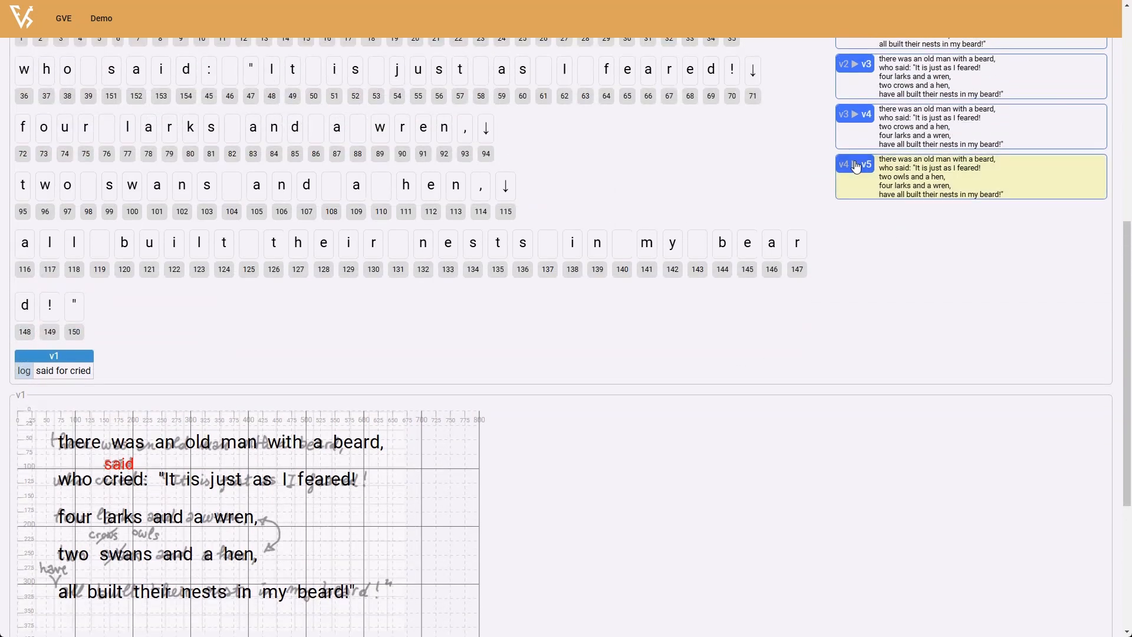
pyautogui.scroll(-6, 506, 366)
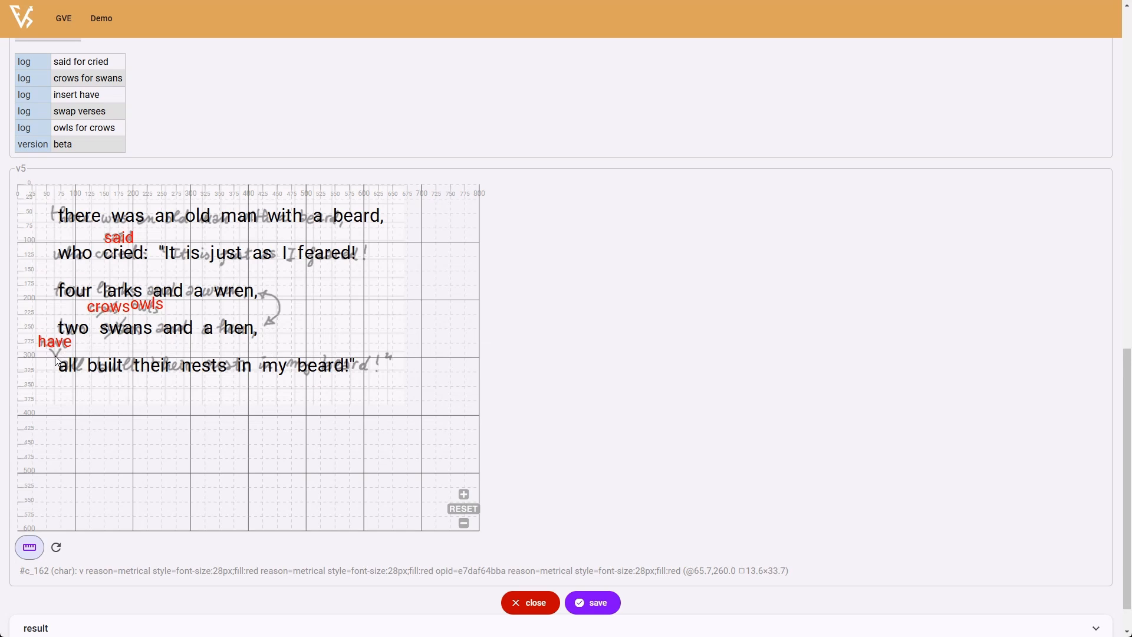
pyautogui.scroll(12, 602, 405)
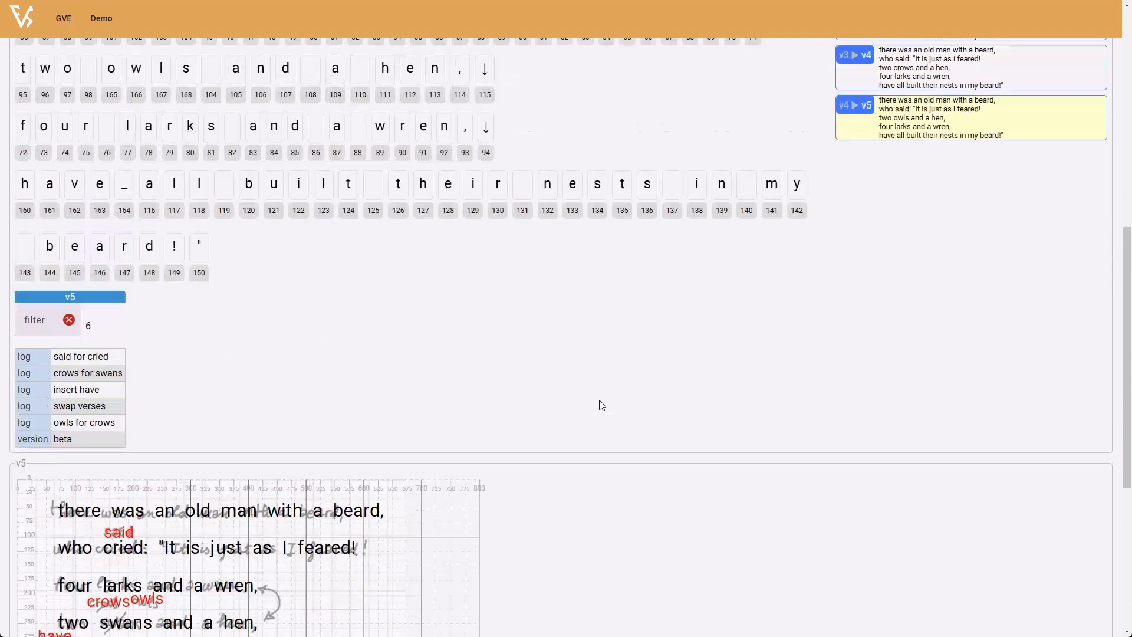
# - In the "crows" operation's diplomatic code, paste the swans-bar path ("m 151,265 36,-36", stroke #ff0000, stroke width 2) and wrap it in a group
pyautogui.scroll(2, 602, 405)
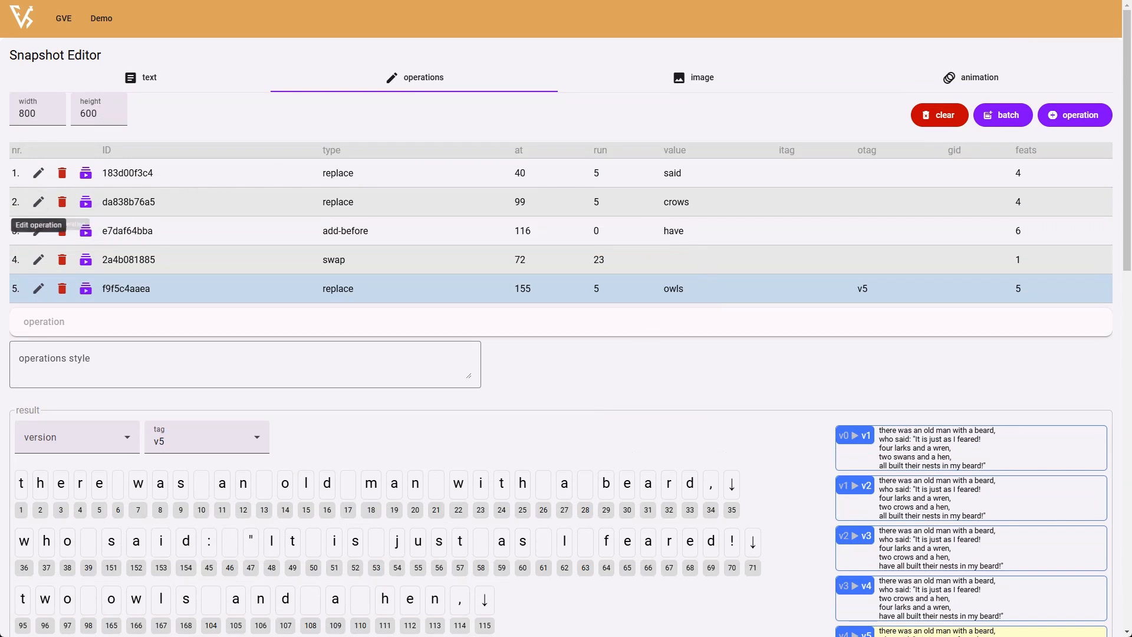
pyautogui.click(38, 201)
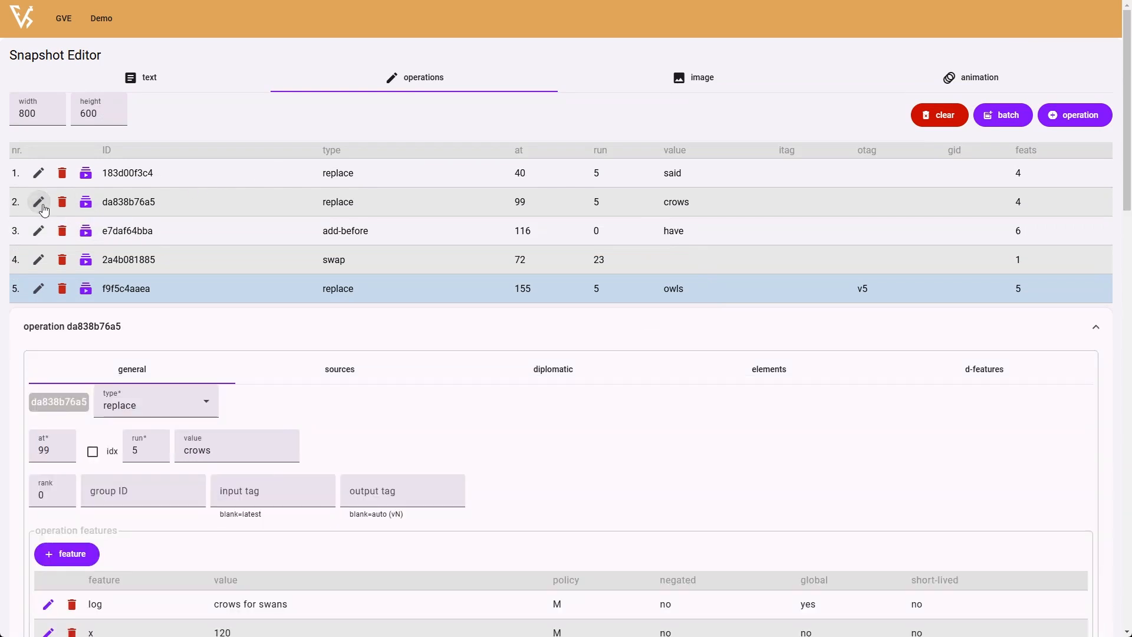
pyautogui.scroll(-4, 518, 409)
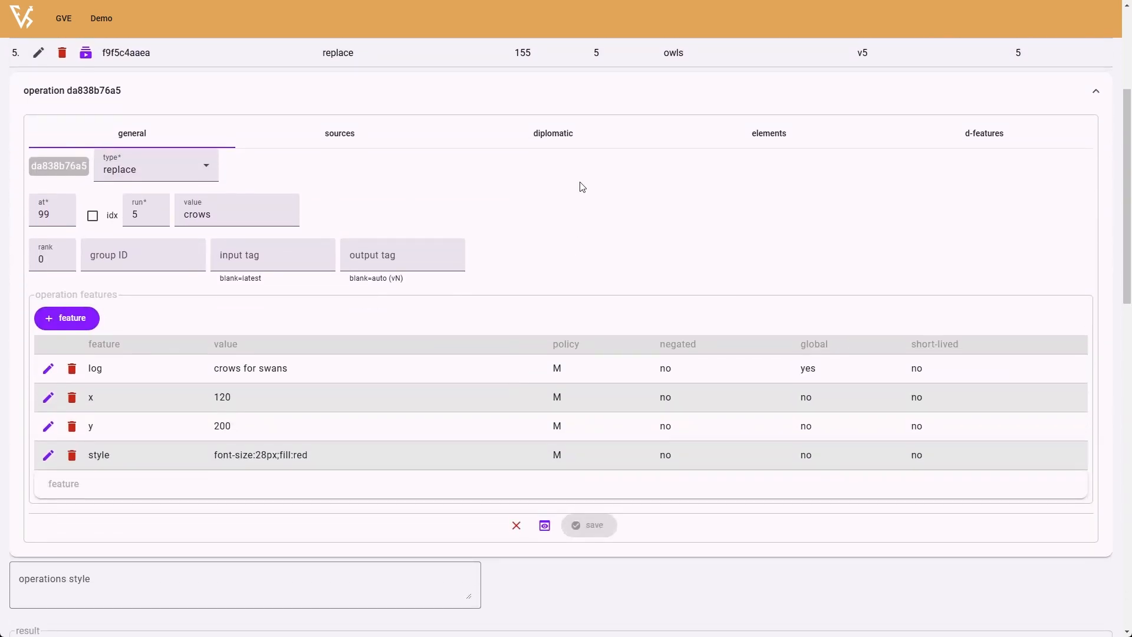
pyautogui.click(564, 144)
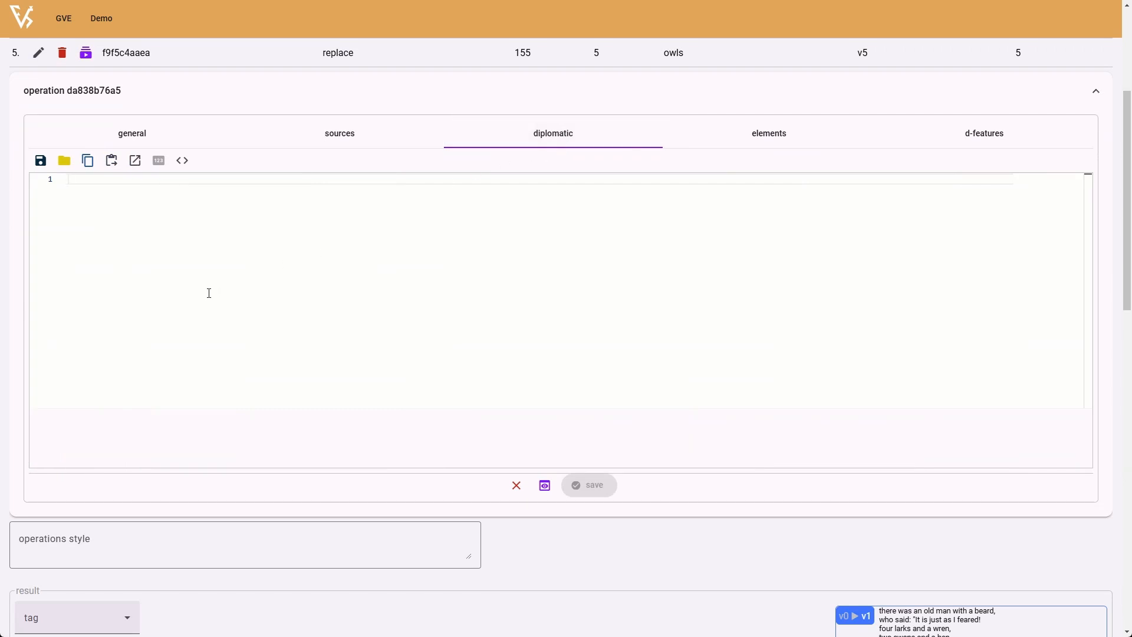
pyautogui.write('<path style="fill:none;stroke:#ff0000;stroke-width:2" d="m 151,265 36,-36" id="swans-bar" />')
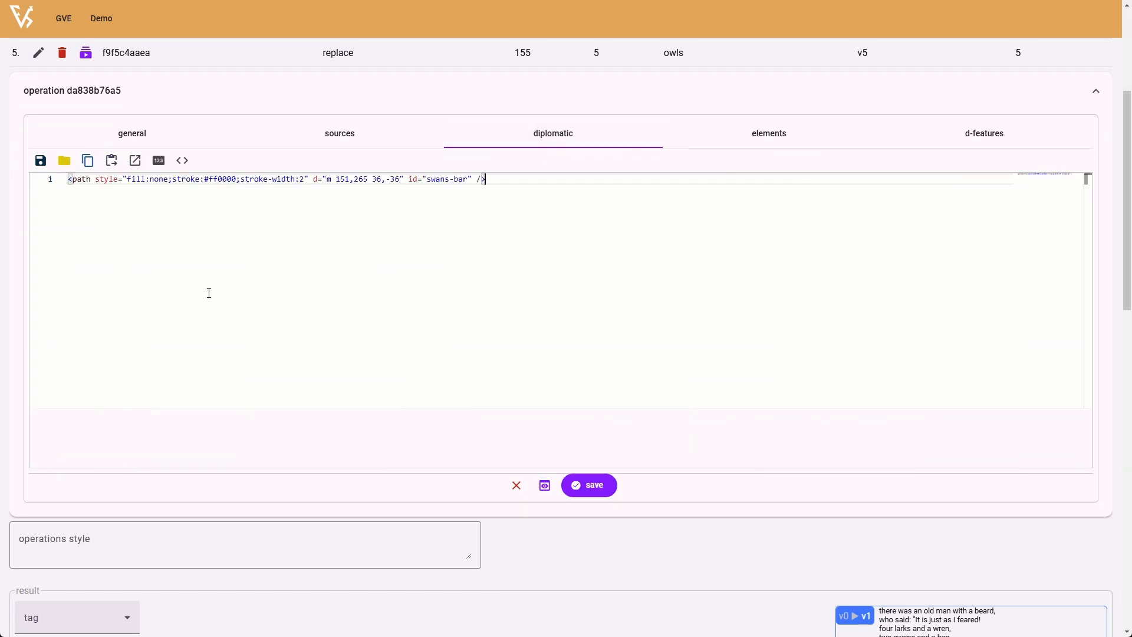
pyautogui.click(182, 161)
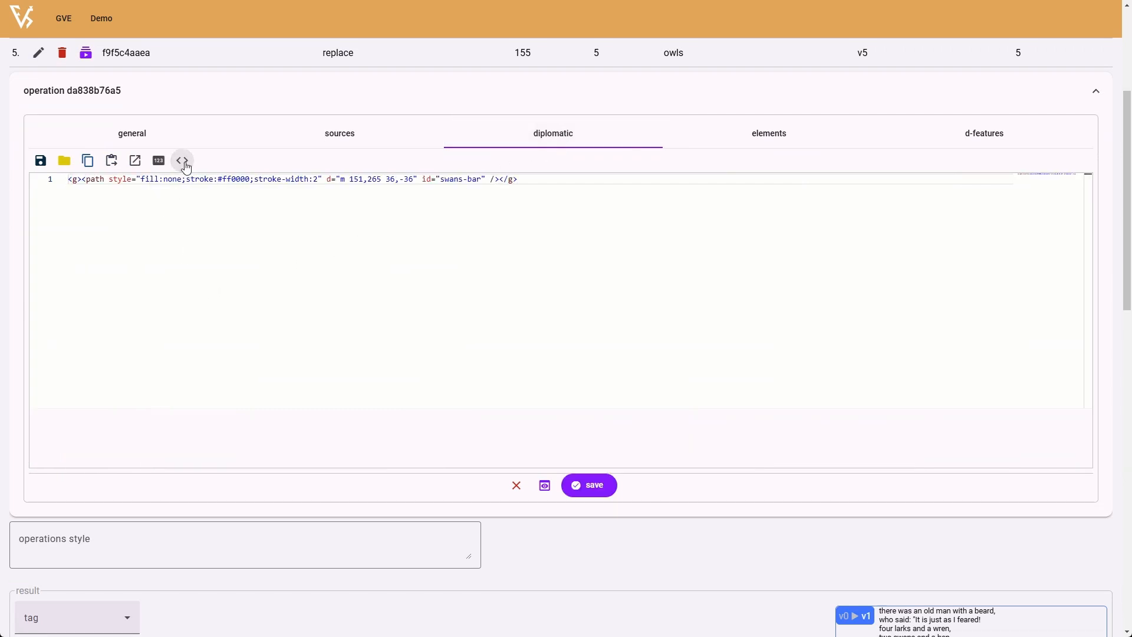
# - Review the grouped swans-bar path's style, coordinates and id, then save the "crows" operation and check the bar in the v2 preview
pyautogui.doubleClick(96, 180)
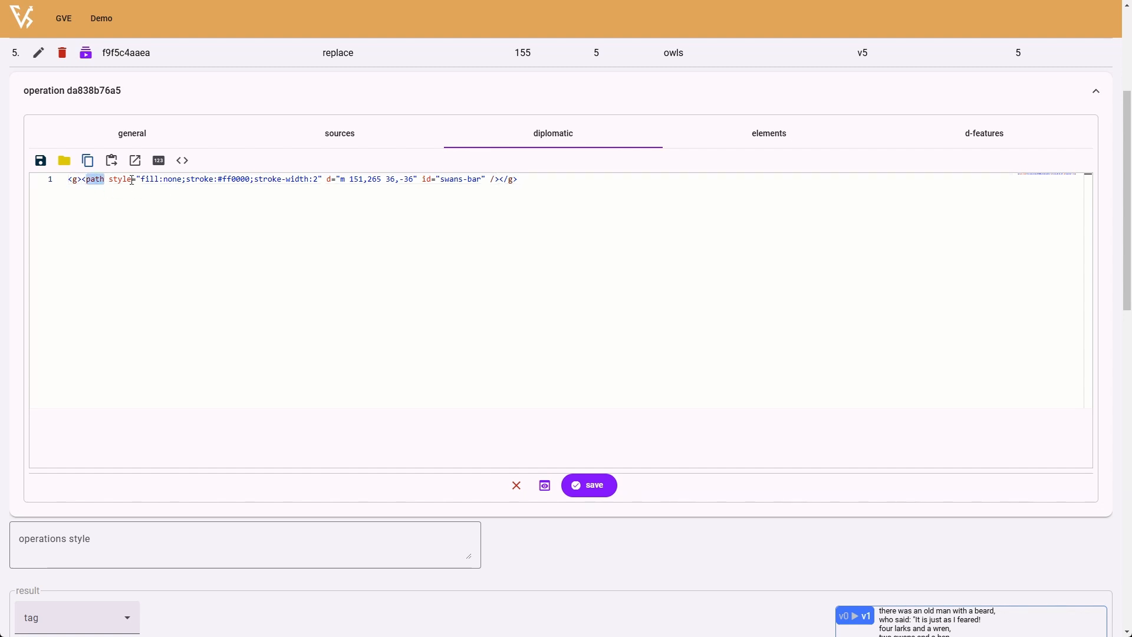
pyautogui.moveTo(108, 180); pyautogui.dragTo(132, 180)
pyautogui.moveTo(326, 179); pyautogui.dragTo(482, 180)
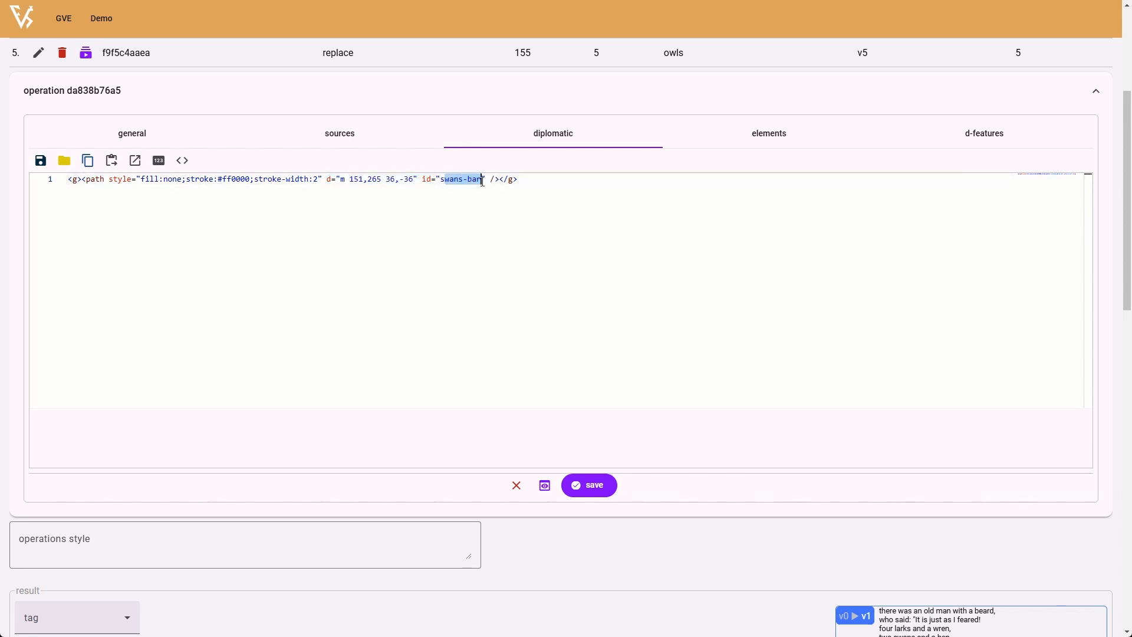
pyautogui.click(434, 197)
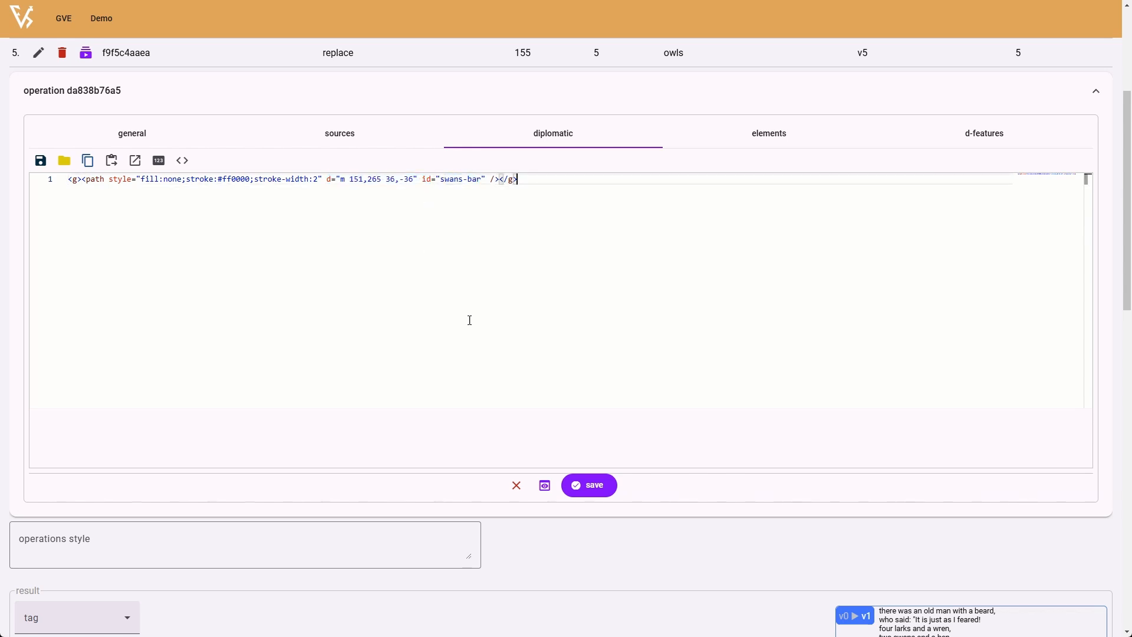
pyautogui.click(570, 486)
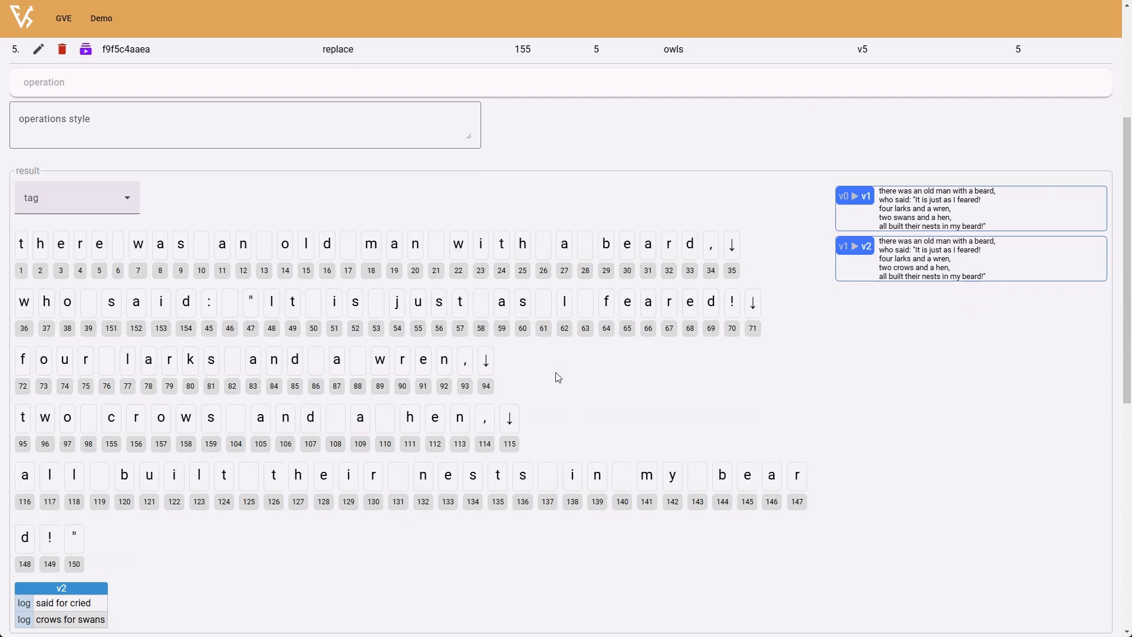
pyautogui.scroll(-8, 556, 376)
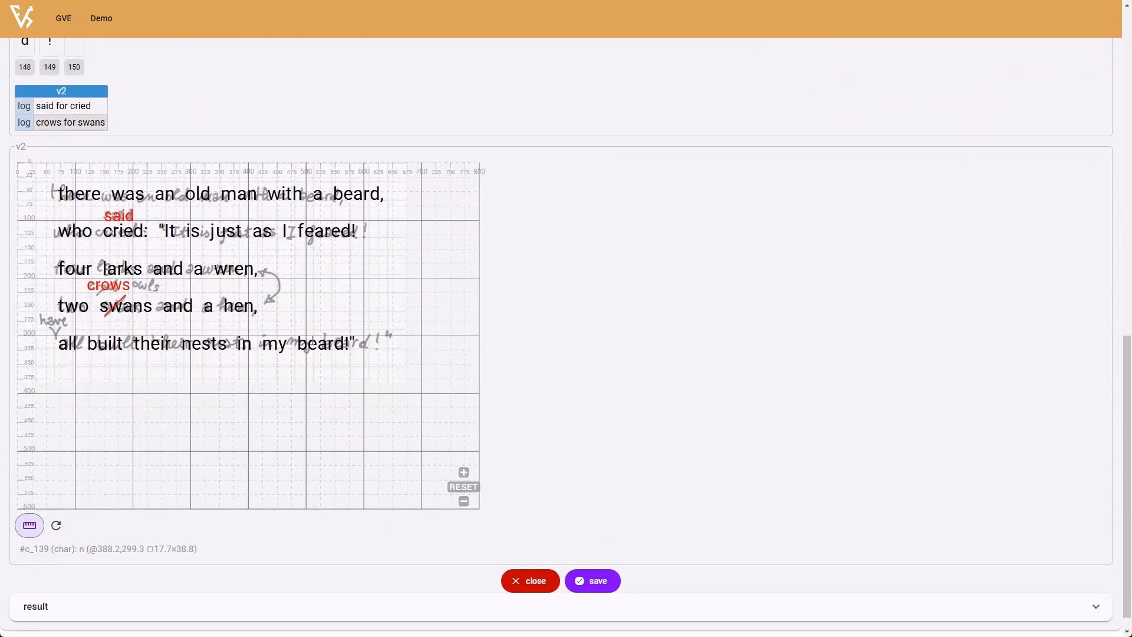
# - In the "have" operation's diplomatic code, paste the v-bar path ("m 55,284 11,23 7,-23", stroke #ff0000, width 2), wrap it in a group and save
pyautogui.scroll(10, 792, 340)
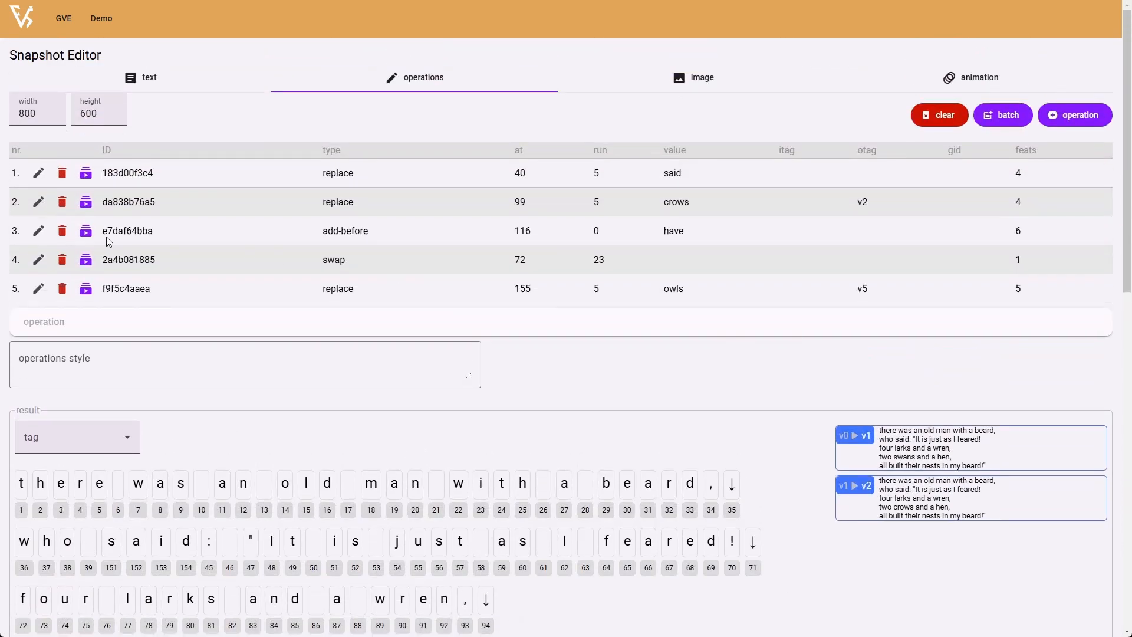
pyautogui.click(39, 230)
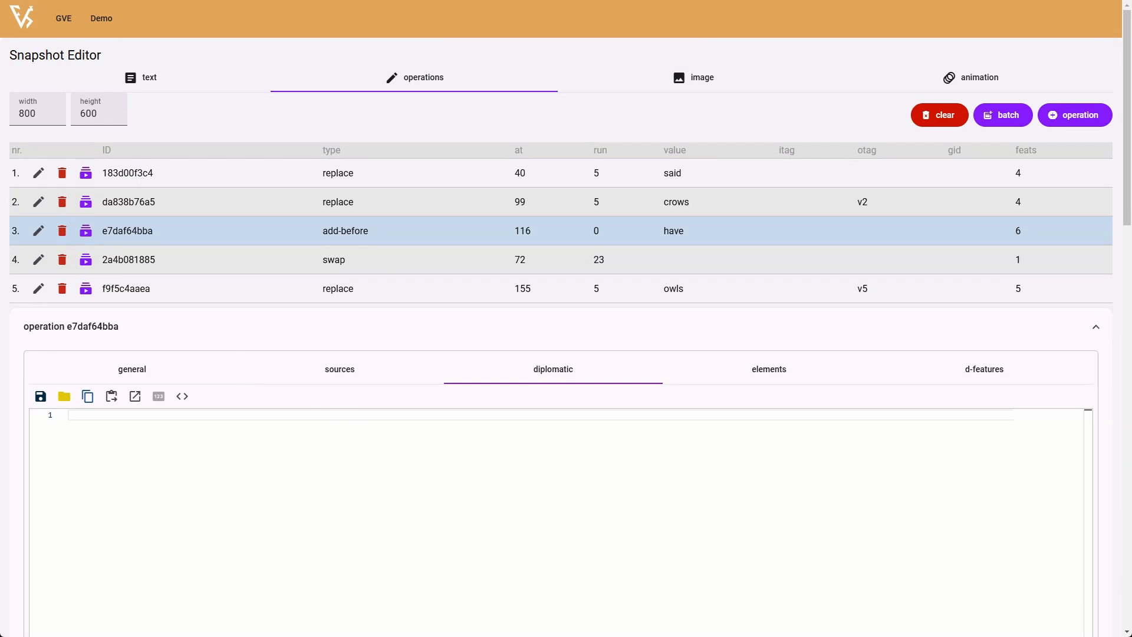
pyautogui.write('<path style="fill:none;stroke:#ff0000;stroke-width:2" d="m 55,284 11,23 7,-23" id="v-bar" />')
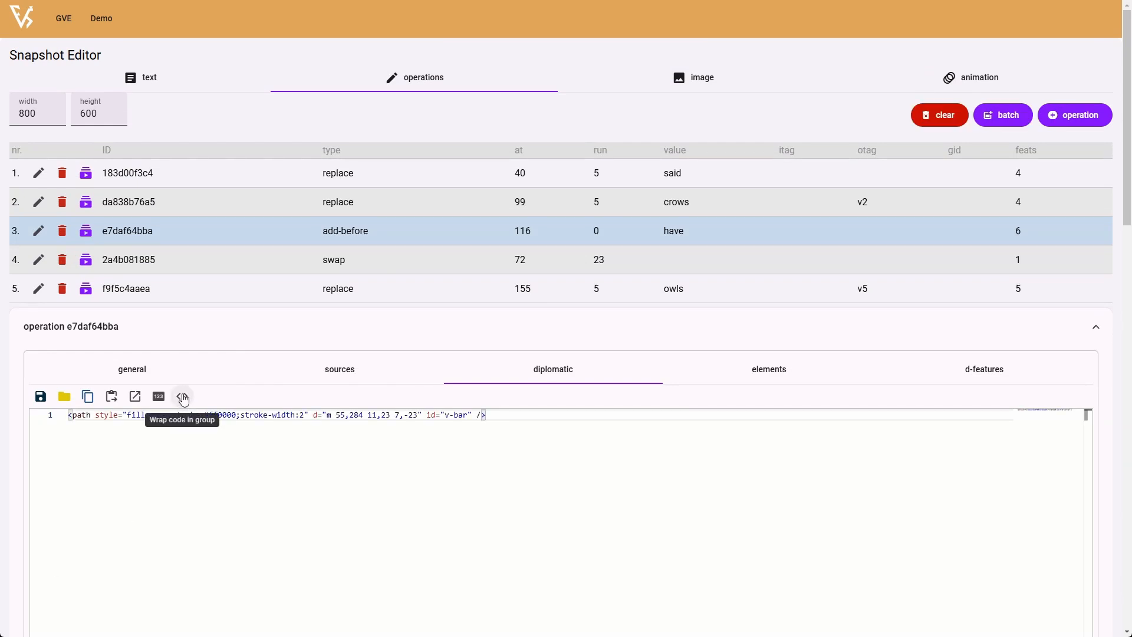
pyautogui.click(182, 396)
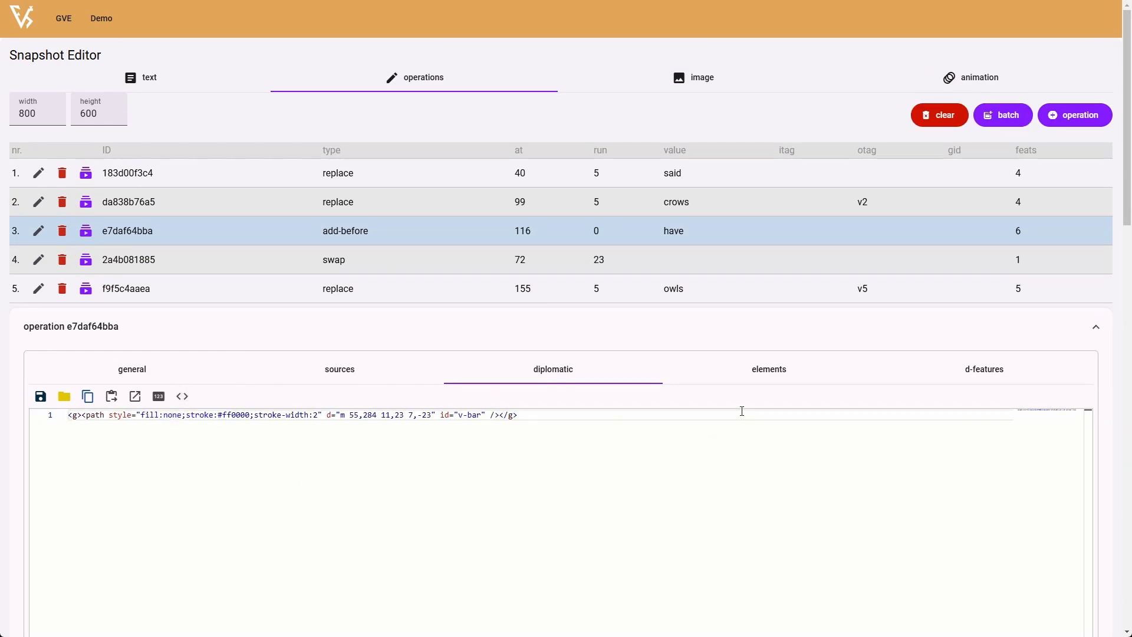
pyautogui.scroll(-4, 766, 366)
pyautogui.click(607, 489)
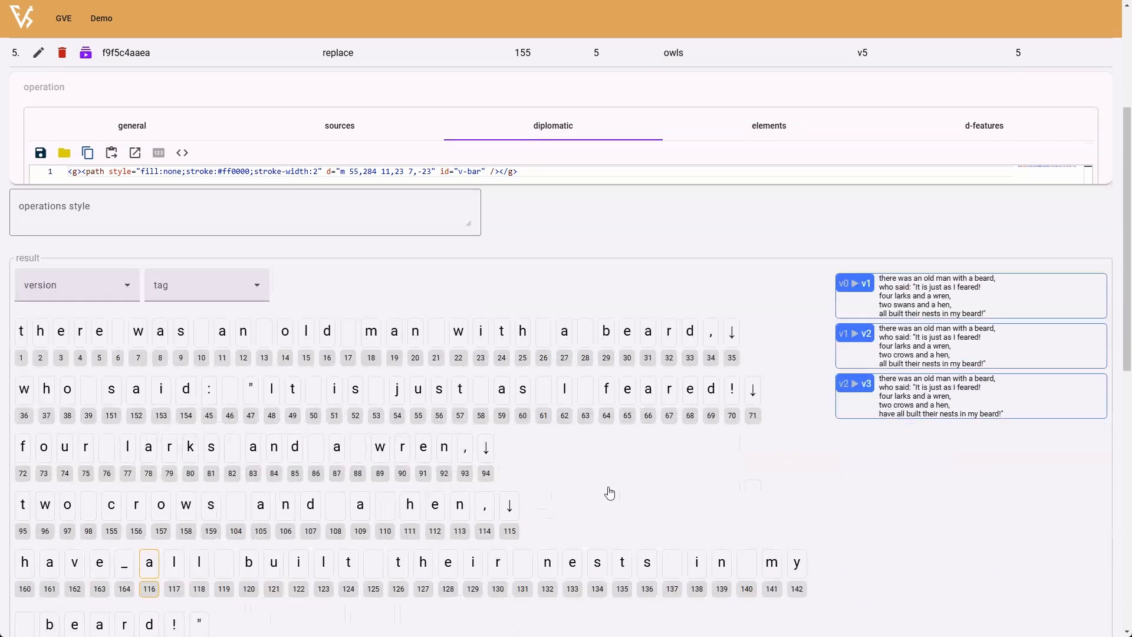
pyautogui.scroll(-9, 849, 418)
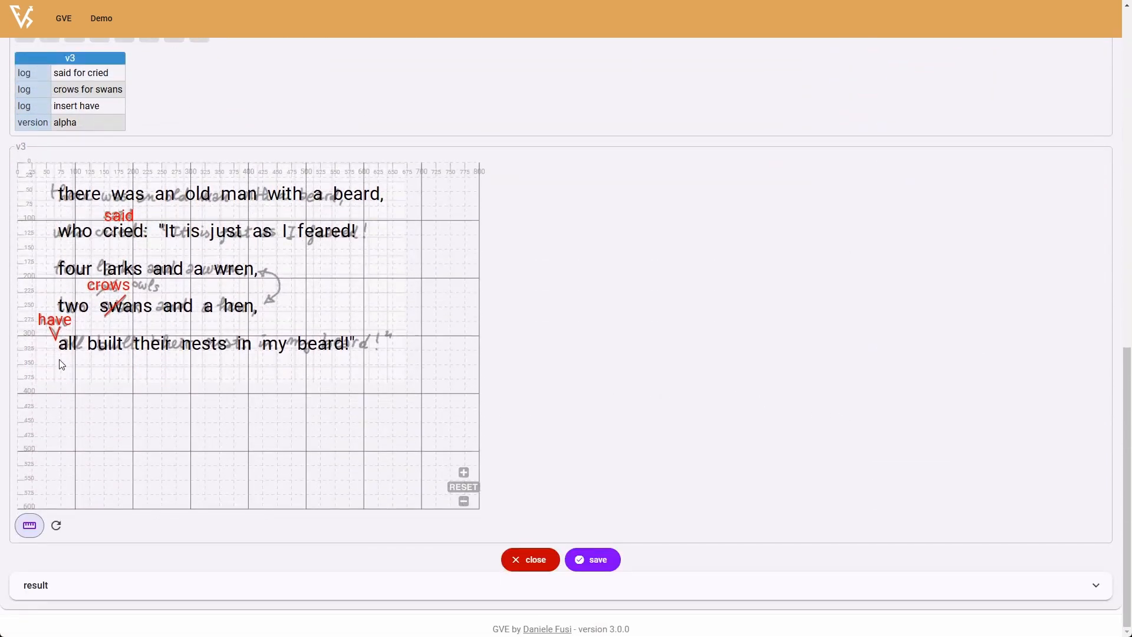
# - In the swap operation's diplomatic code, paste the arrow-cap-1, arrow-line and arrow-cap-2 paths (stroke #ff0000, width 2), wrap them in one group and save
pyautogui.scroll(15, 688, 393)
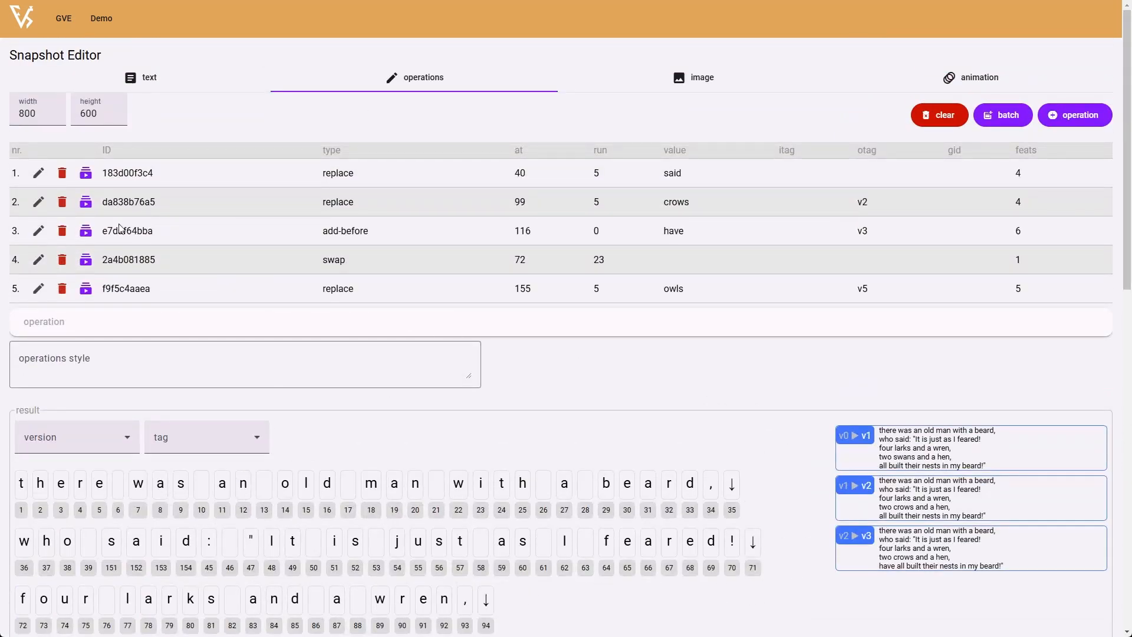
pyautogui.click(38, 259)
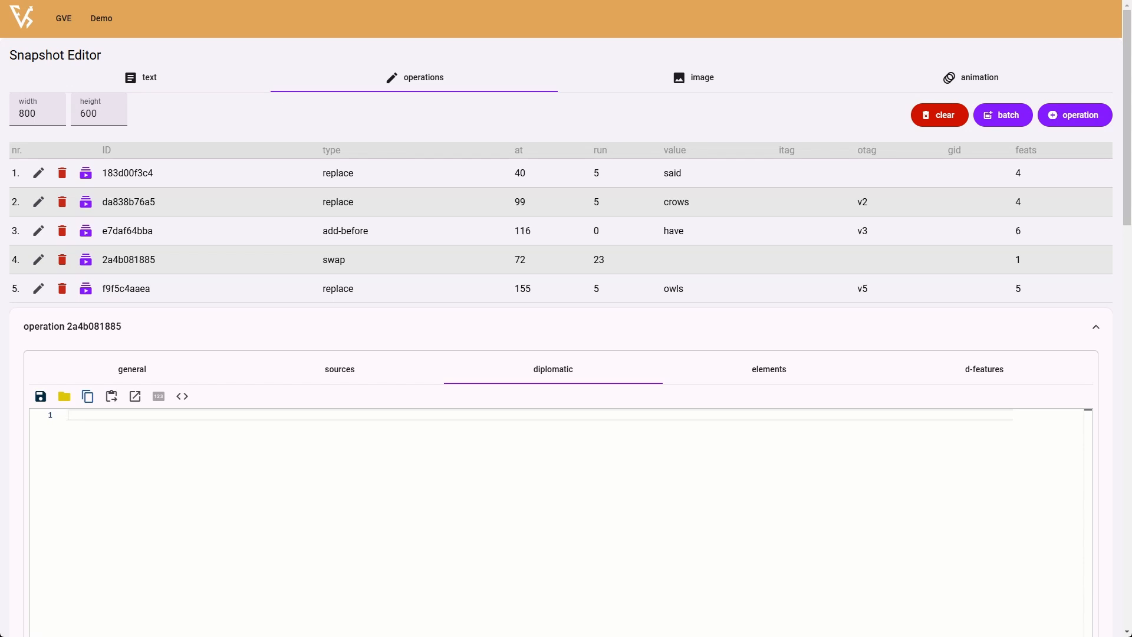
pyautogui.write('<path style="fill:none;stroke:#ff0000;stroke-width:2" d="M 424,198 416,186 431,184 Z" id="arrow-cap-1" /> <path style="fill:none;stroke:#ff0000;stroke-width:2" d="m 429,189 c 13,3 43,8 11,44" id="arrow-line" /> <path style="fill:none;stroke:#ff0000;stroke-width:2" d="m 436,229 8,11 -15,2 z" id="arrow-cap-2" />')
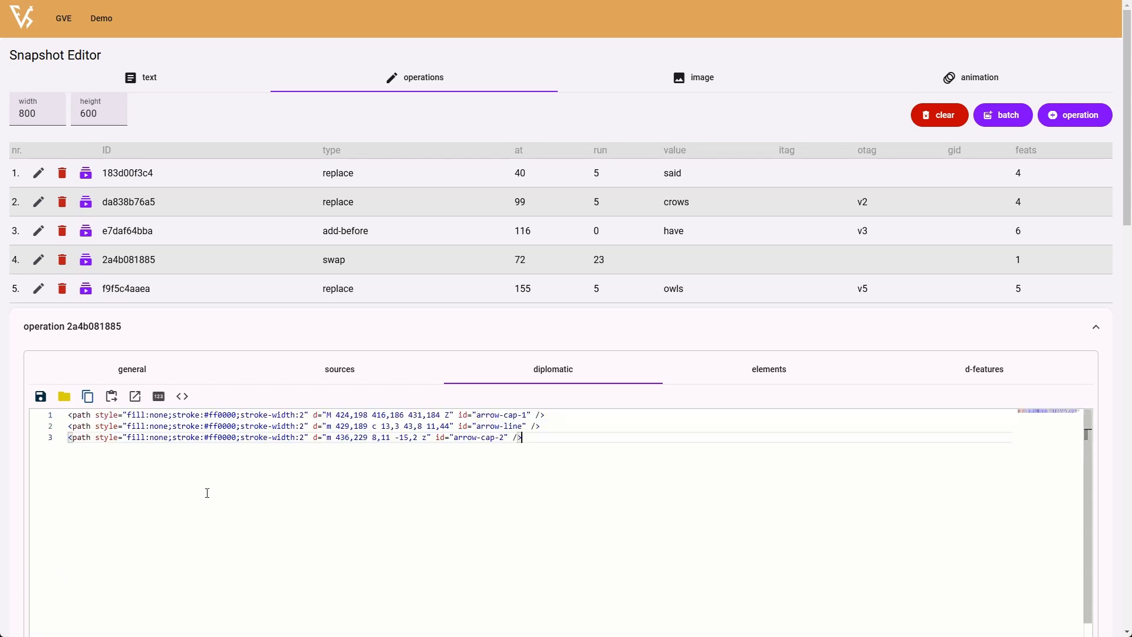
pyautogui.click(182, 397)
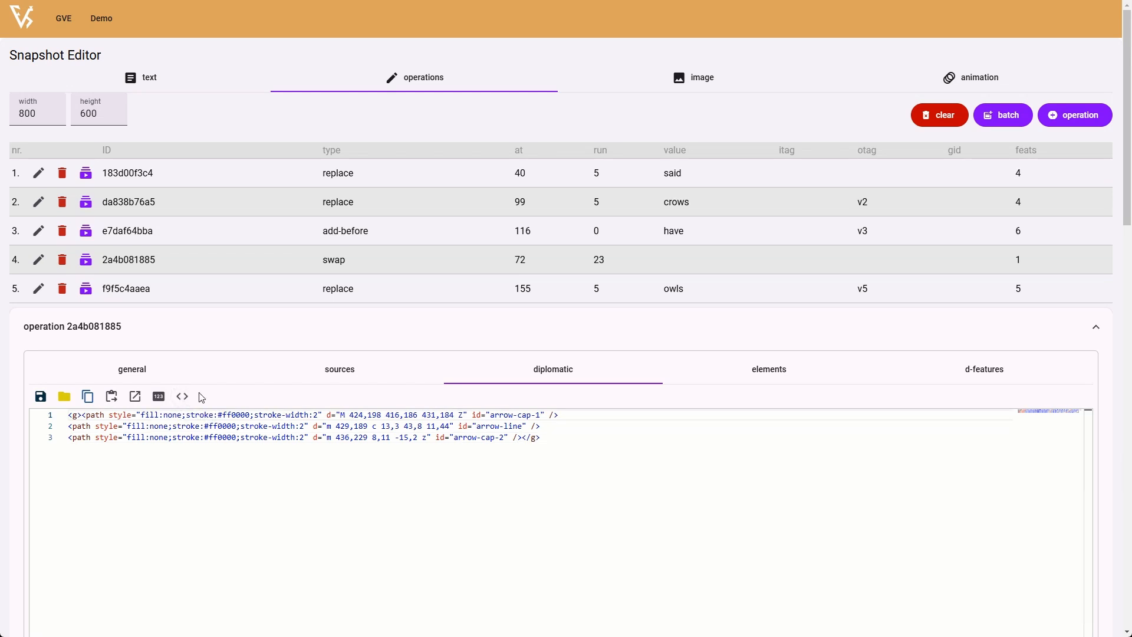
pyautogui.click(91, 416)
pyautogui.click(74, 428)
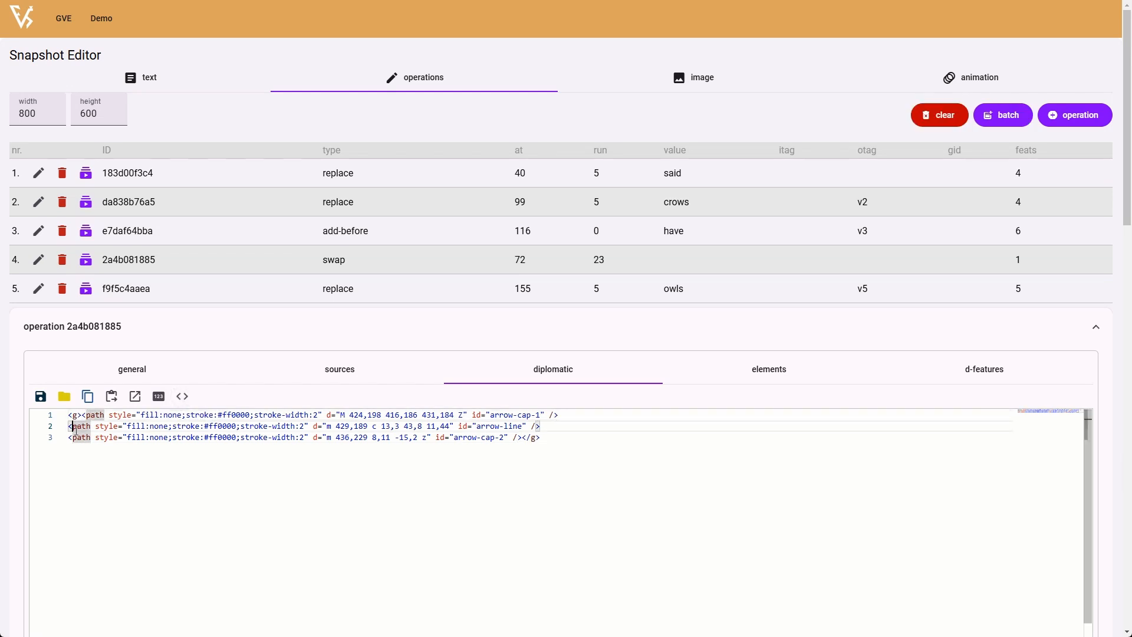
pyautogui.click(77, 435)
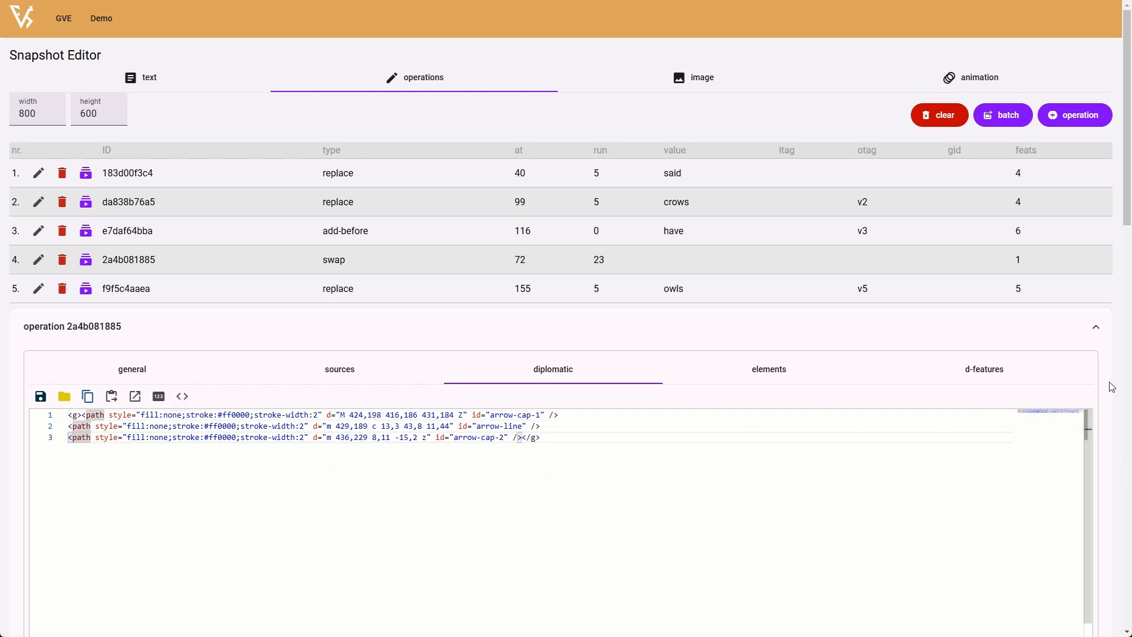
pyautogui.scroll(-5, 1112, 380)
pyautogui.click(580, 426)
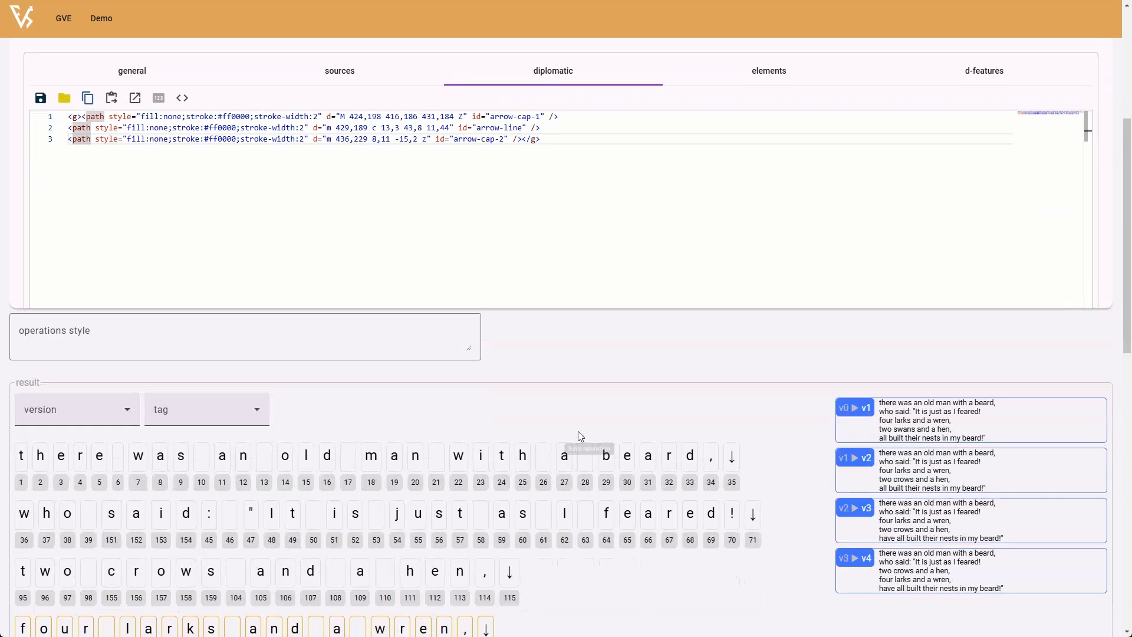
pyautogui.scroll(-12, 591, 485)
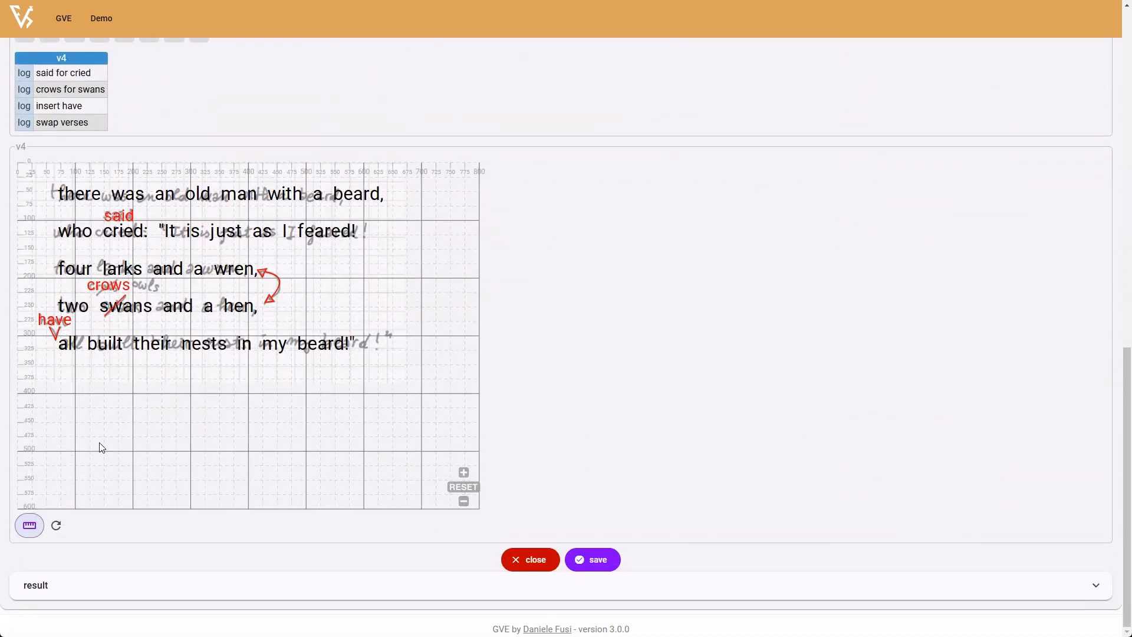
# - In the "owls" operation's diplomatic code, paste the crows-bar path ("m 136,228 34,-25", stroke #ff0000, width 2), wrap it in a group and save
pyautogui.scroll(15, 793, 380)
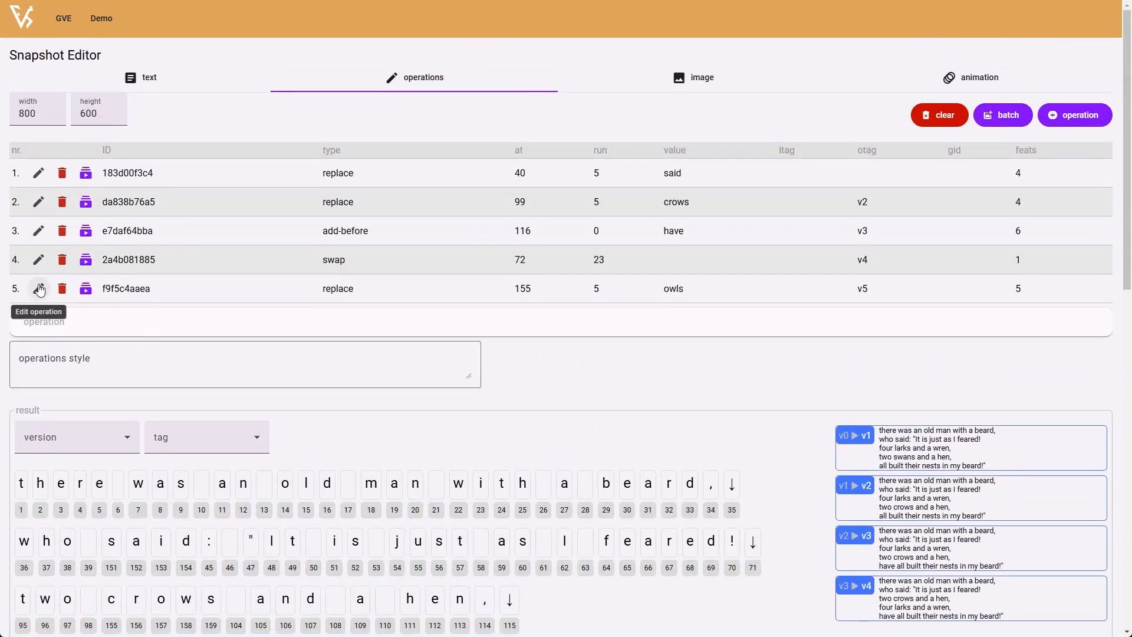
pyautogui.click(40, 286)
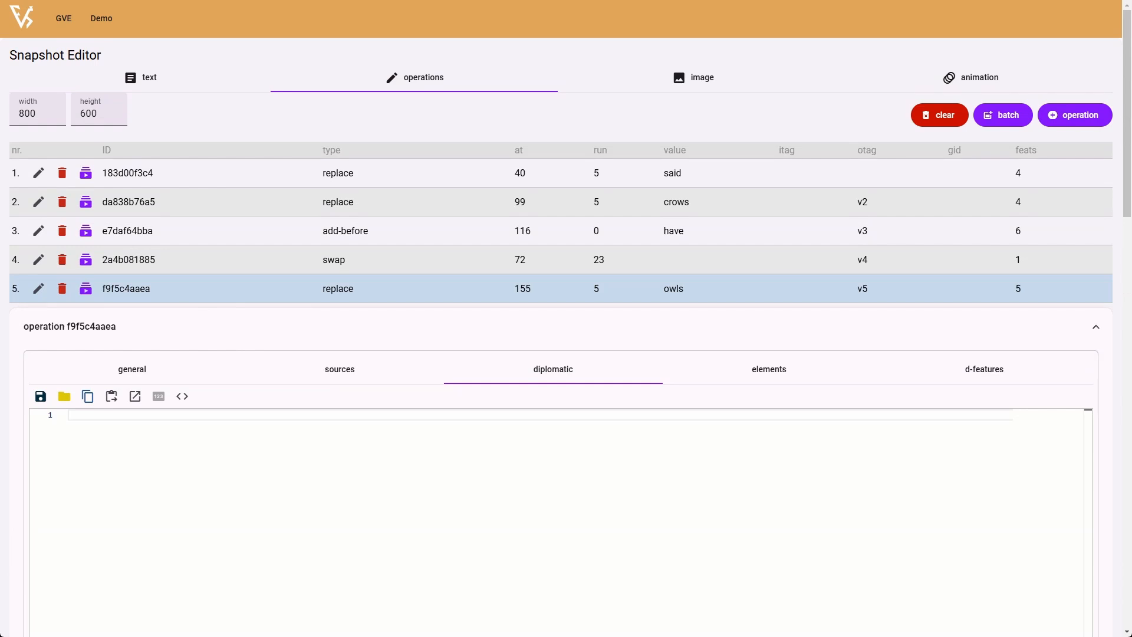
pyautogui.write('<path style="fill:none;stroke:#ff0000;stroke-width:2" d="m 136,228 34,-25" id="crows-bar" />')
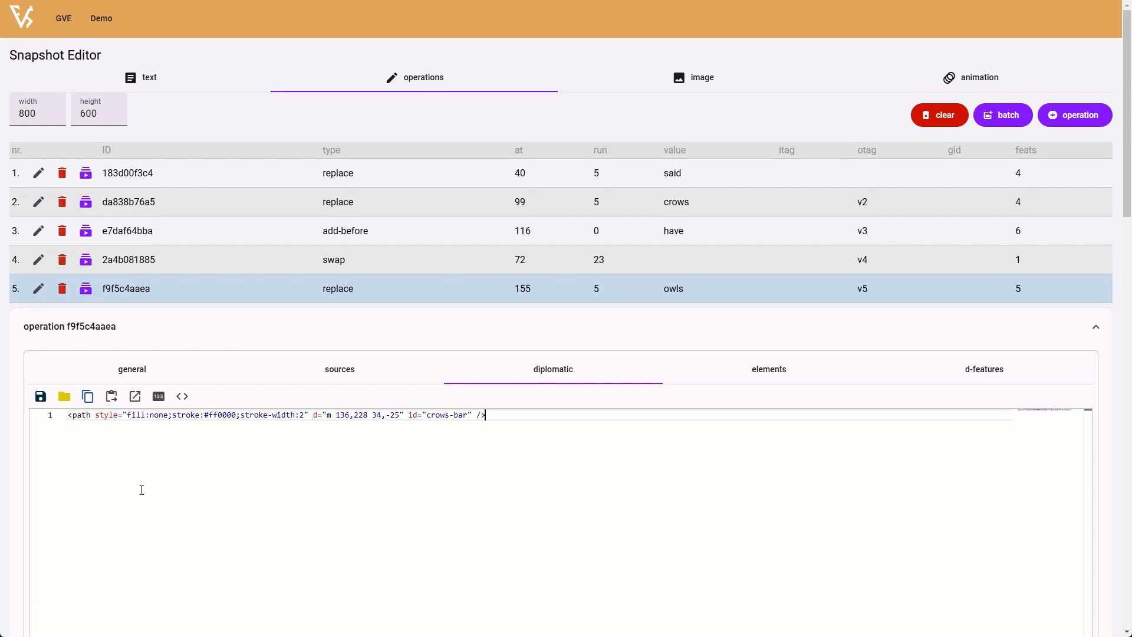
pyautogui.click(182, 396)
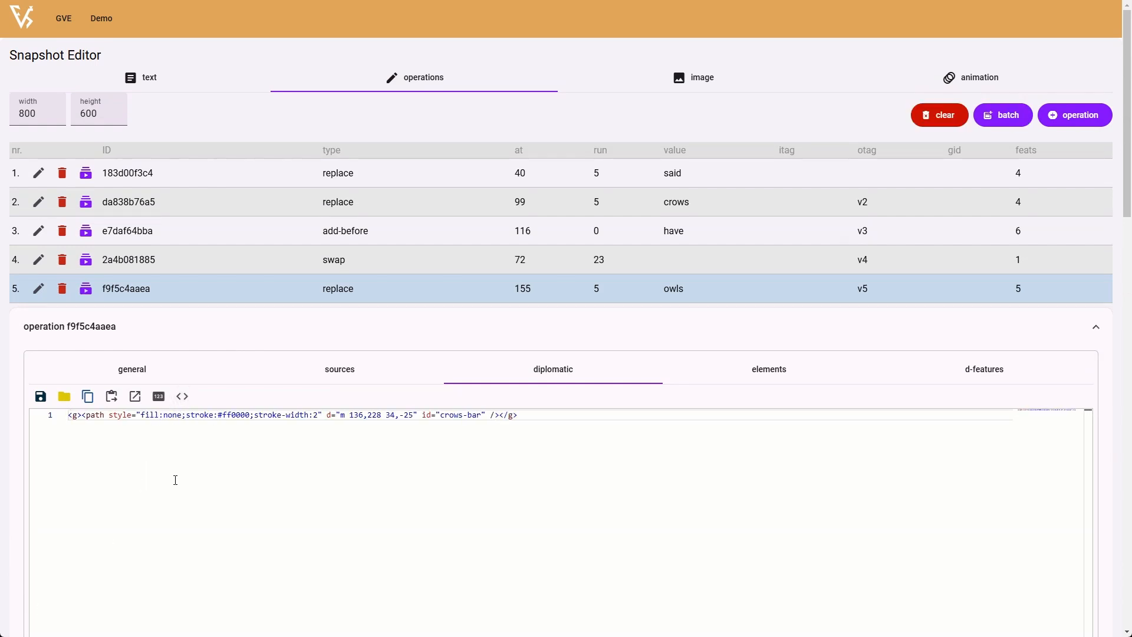
pyautogui.scroll(-8, 909, 351)
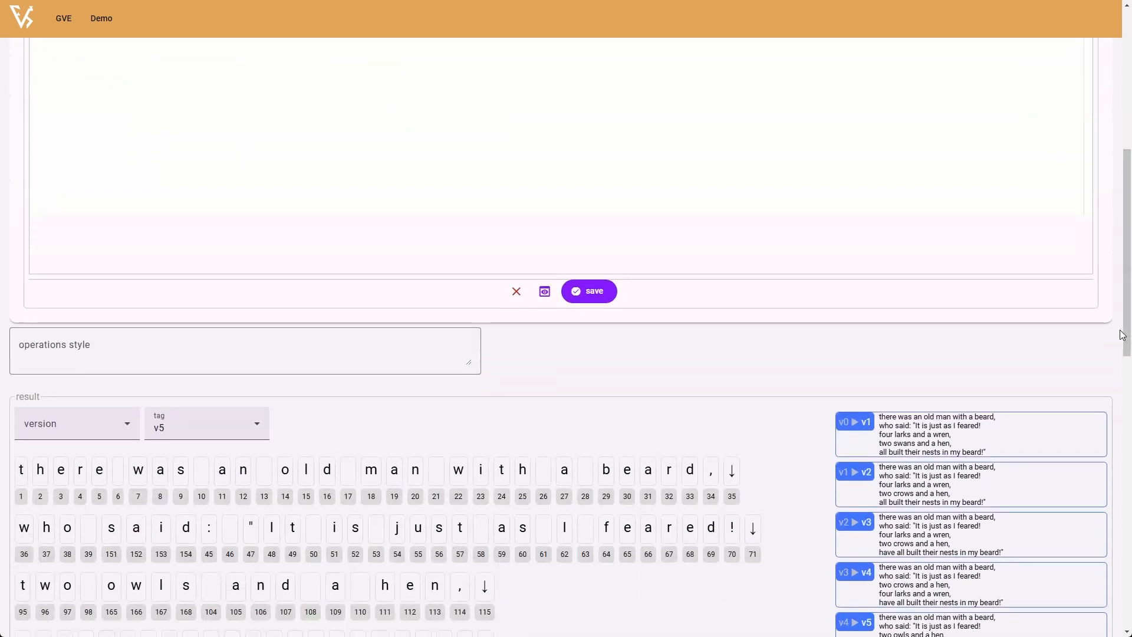
pyautogui.click(589, 249)
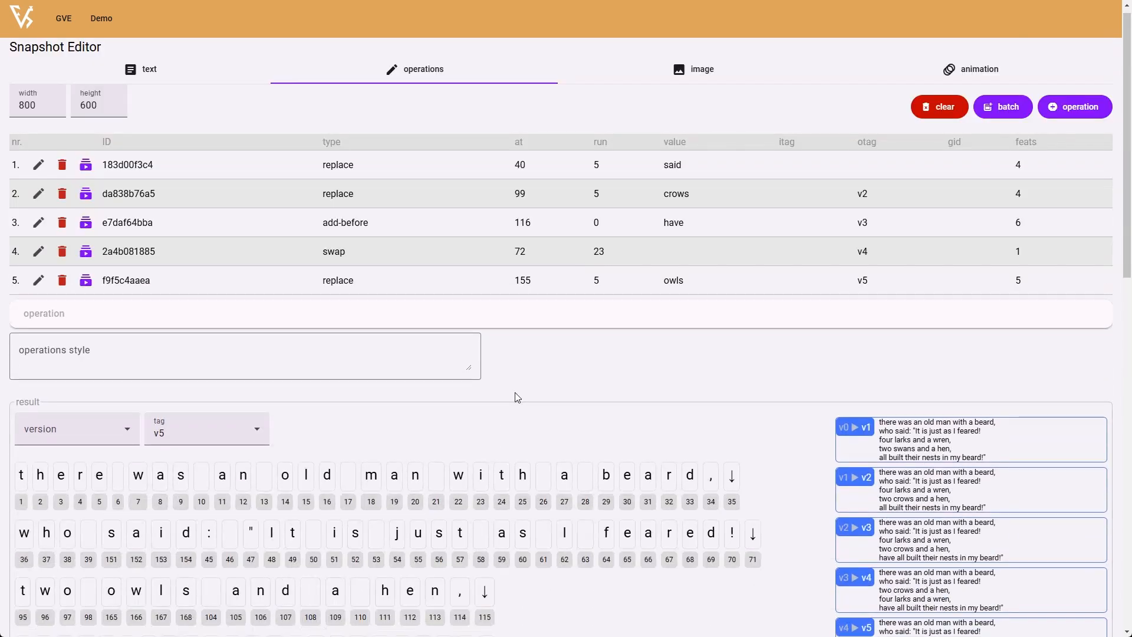
# - Examine the crows bar, insertion mark and swap arrow against the manuscript image in the v5 preview
pyautogui.scroll(-12, 517, 397)
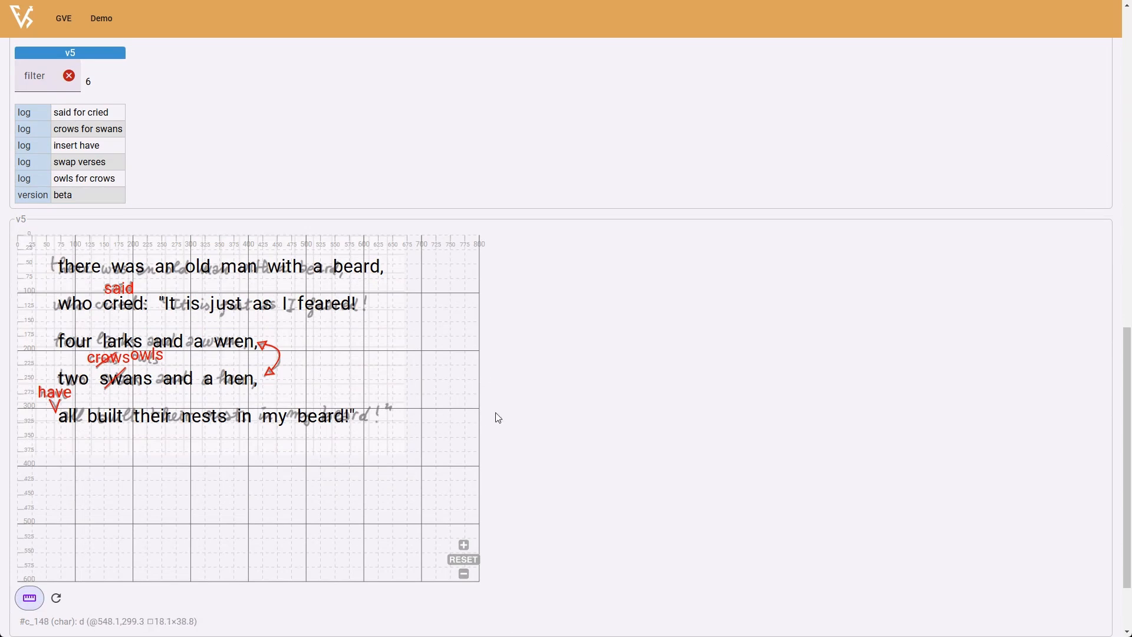
pyautogui.scroll(4, 136, 362)
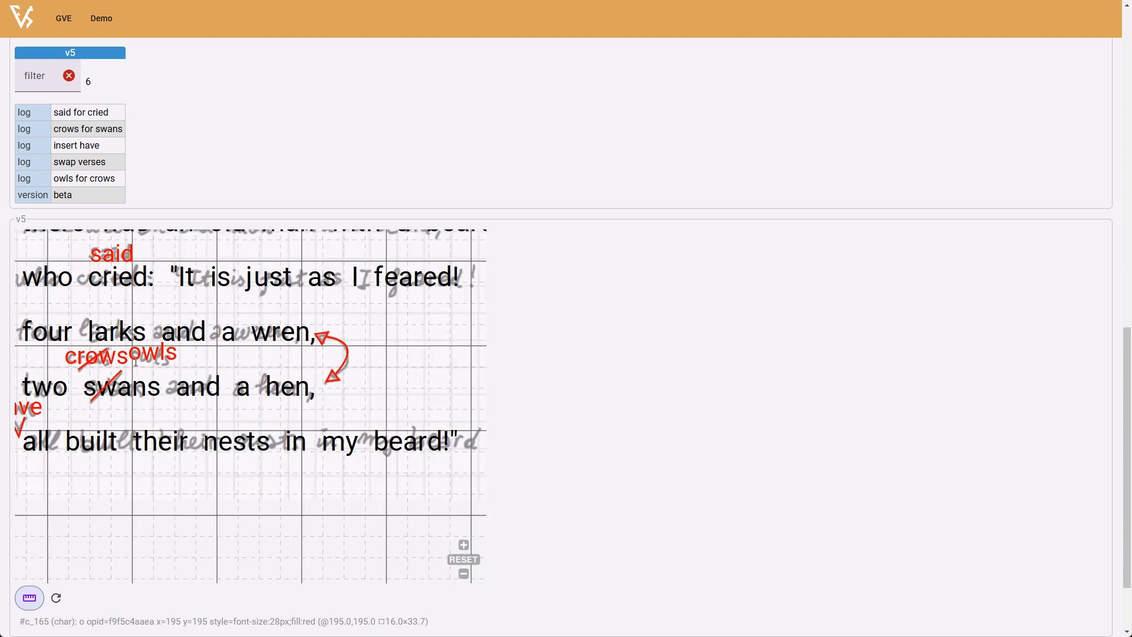
pyautogui.moveTo(158, 300); pyautogui.dragTo(222, 341)
pyautogui.scroll(-3, 215, 357)
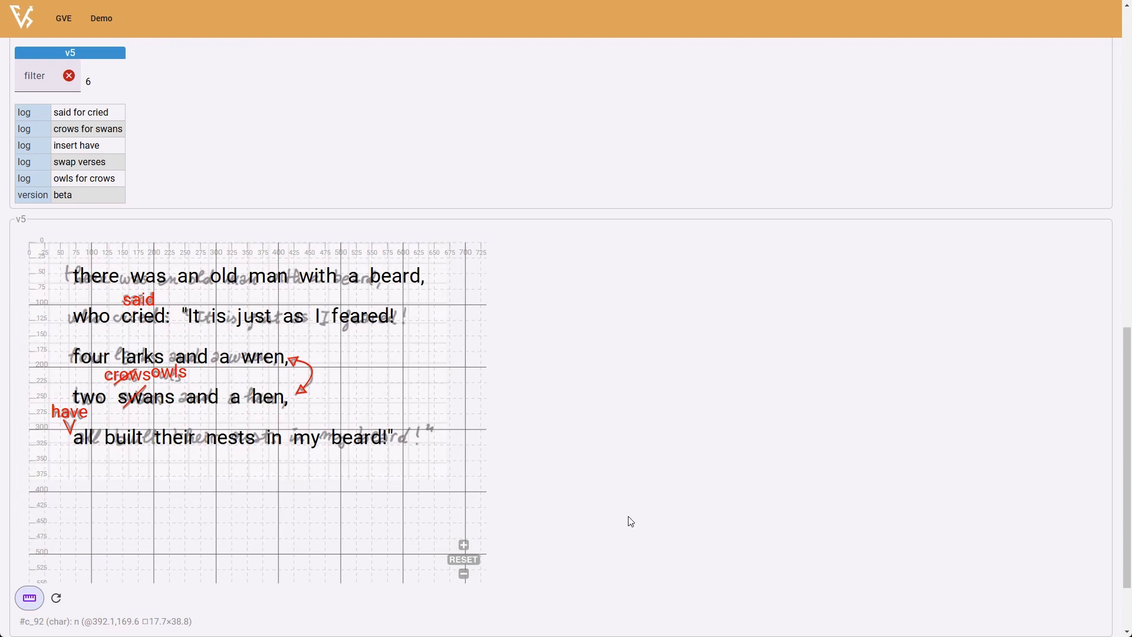